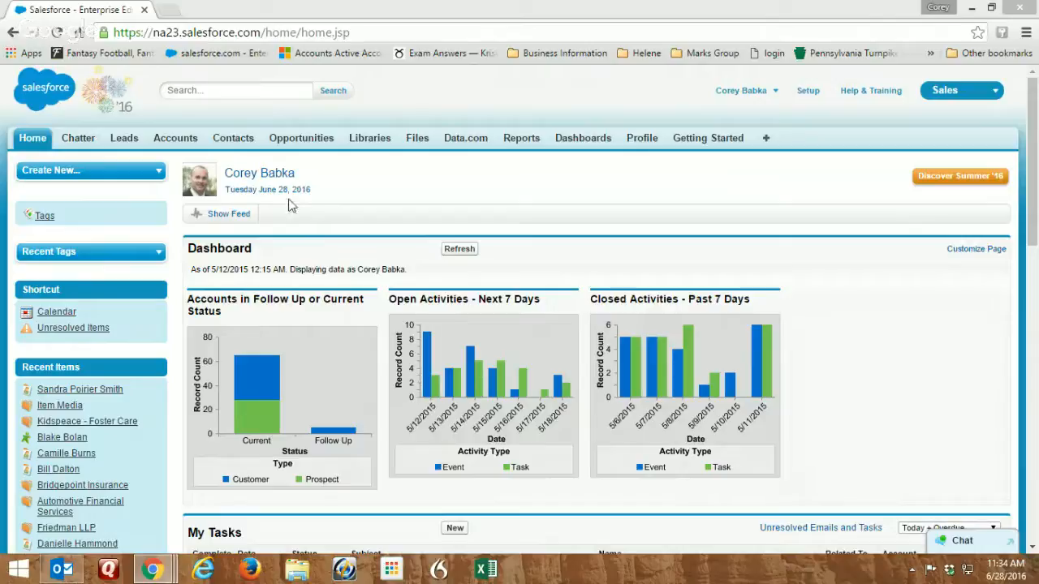
Step: Open the "Customization, Integration with Hubspot, QuickBooks" opportunity and preview its activity history and quotes
{"action": "left_click", "coordinate": [321, 145]}
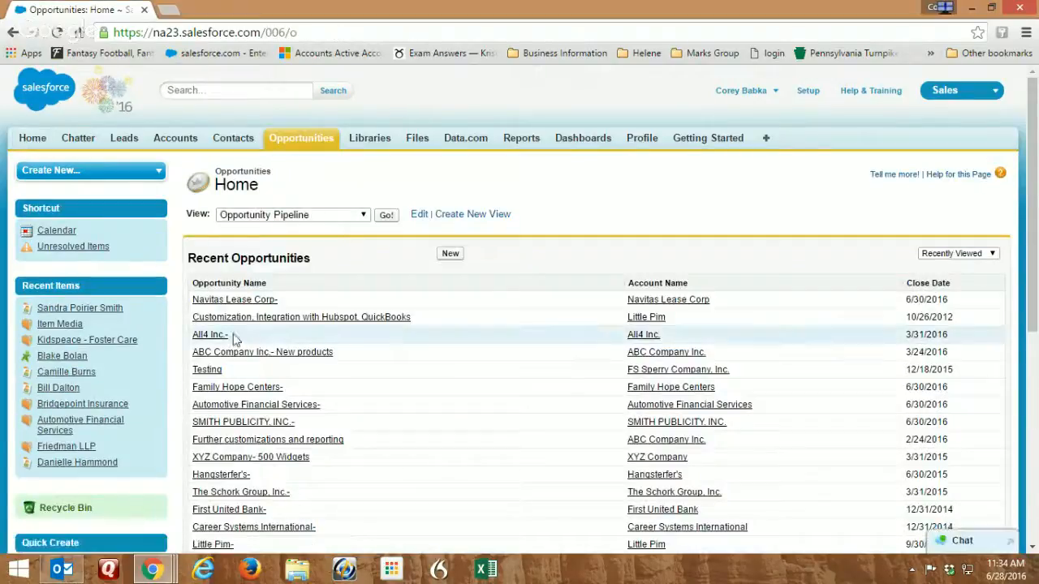
{"action": "left_click", "coordinate": [286, 317]}
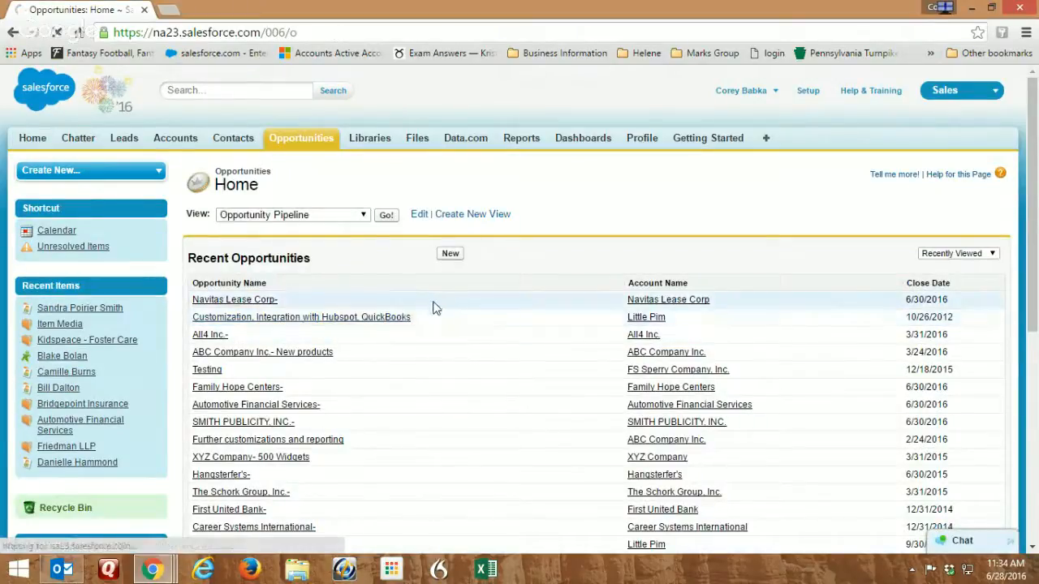
{"action": "mouse_move", "coordinate": [358, 254]}
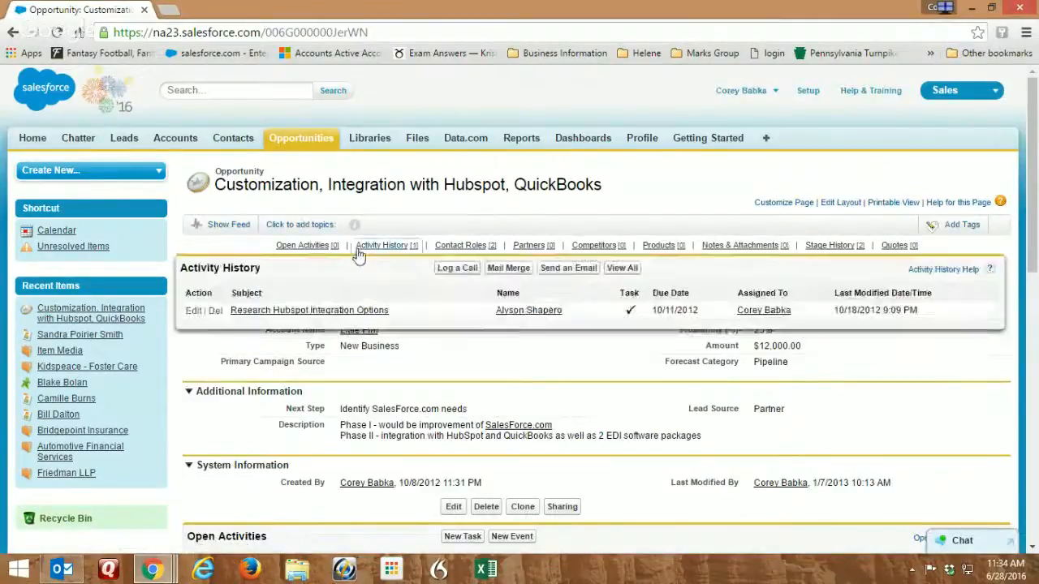
{"action": "mouse_move", "coordinate": [891, 252]}
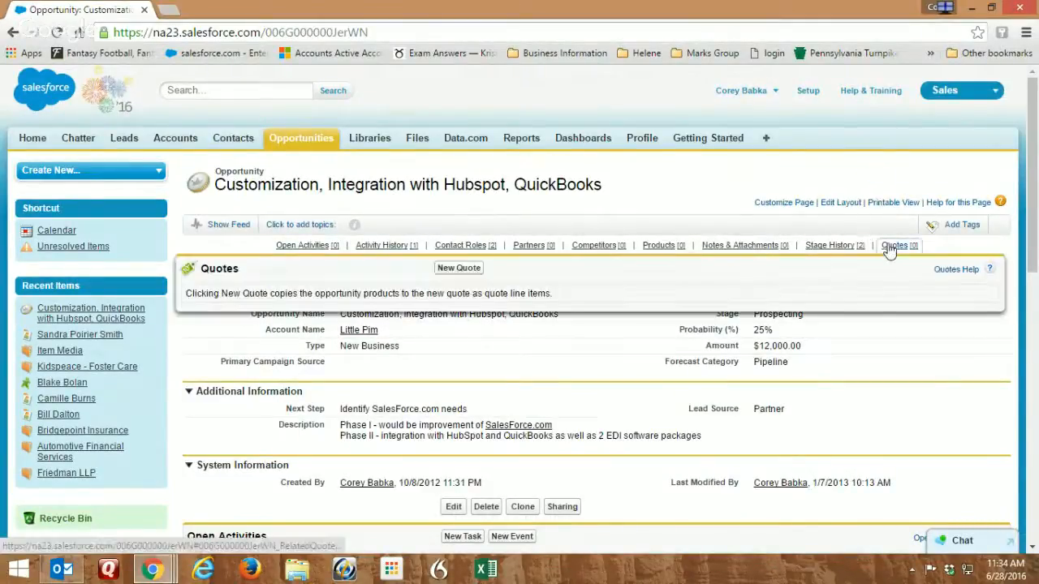
Step: Open a blank new quote for this opportunity, review its fields and address information, and cancel without saving
{"action": "left_click", "coordinate": [458, 271]}
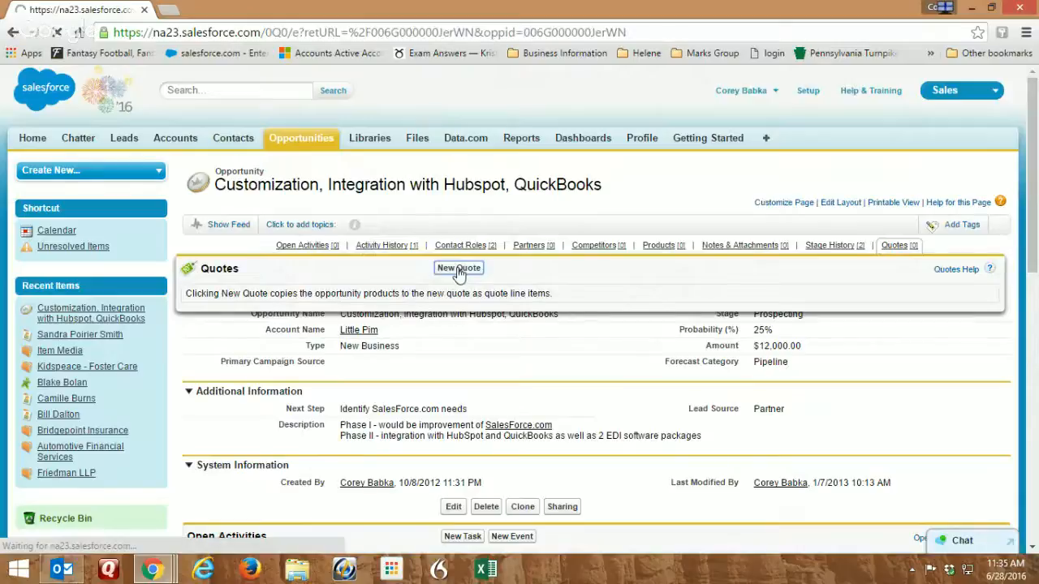
{"action": "scroll", "coordinate": [641, 268], "scroll_direction": "down", "scroll_amount": 3}
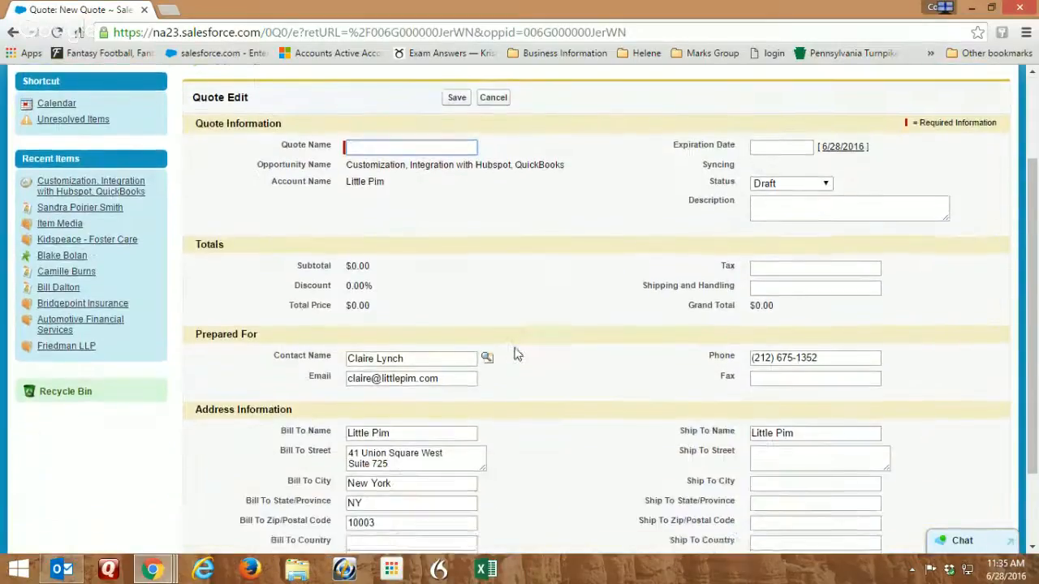
{"action": "scroll", "coordinate": [520, 341], "scroll_direction": "down", "scroll_amount": 3}
{"action": "scroll", "coordinate": [492, 413], "scroll_direction": "up", "scroll_amount": 6}
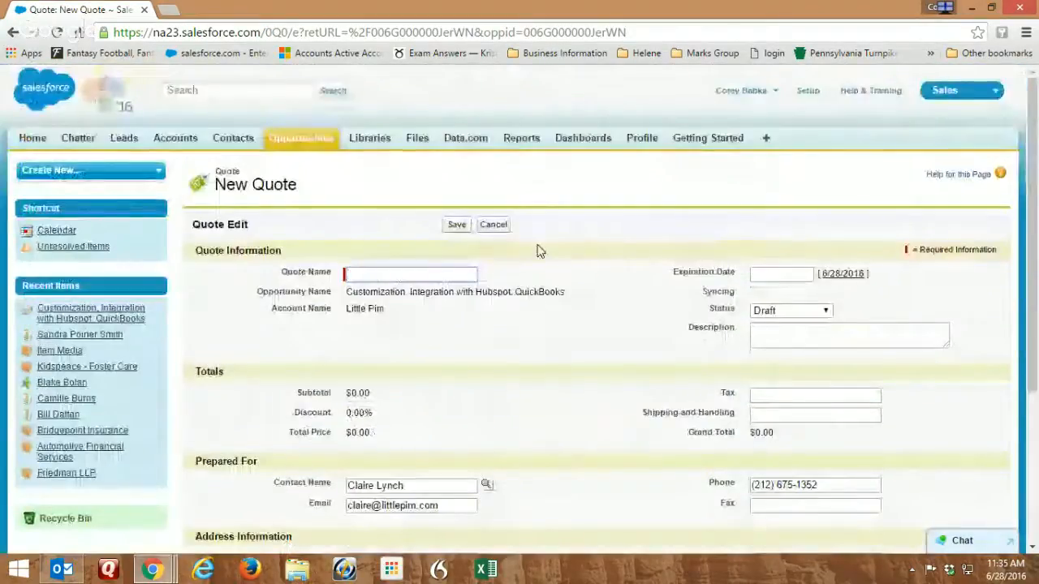
{"action": "left_click", "coordinate": [493, 224]}
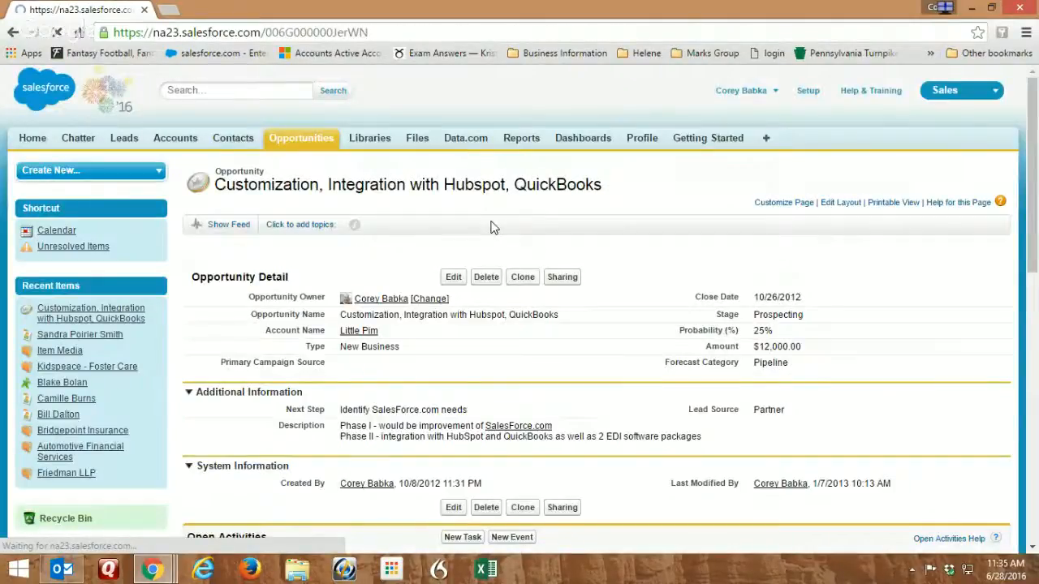
Step: Check the opportunity's products, and look through the Navitas Lease Corp and All4 Inc. opportunities for existing quotes
{"action": "mouse_move", "coordinate": [680, 247]}
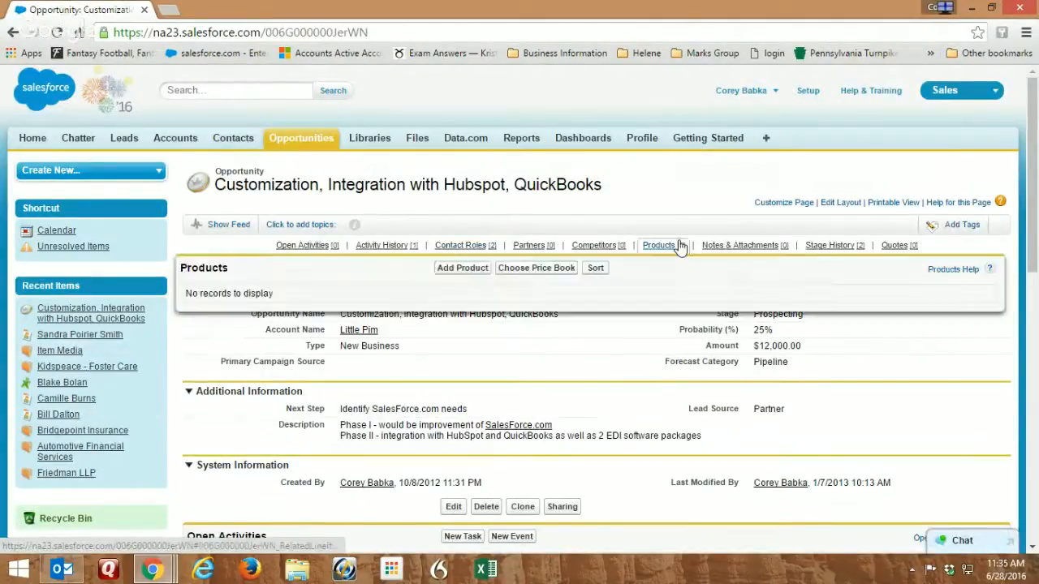
{"action": "left_click", "coordinate": [285, 143]}
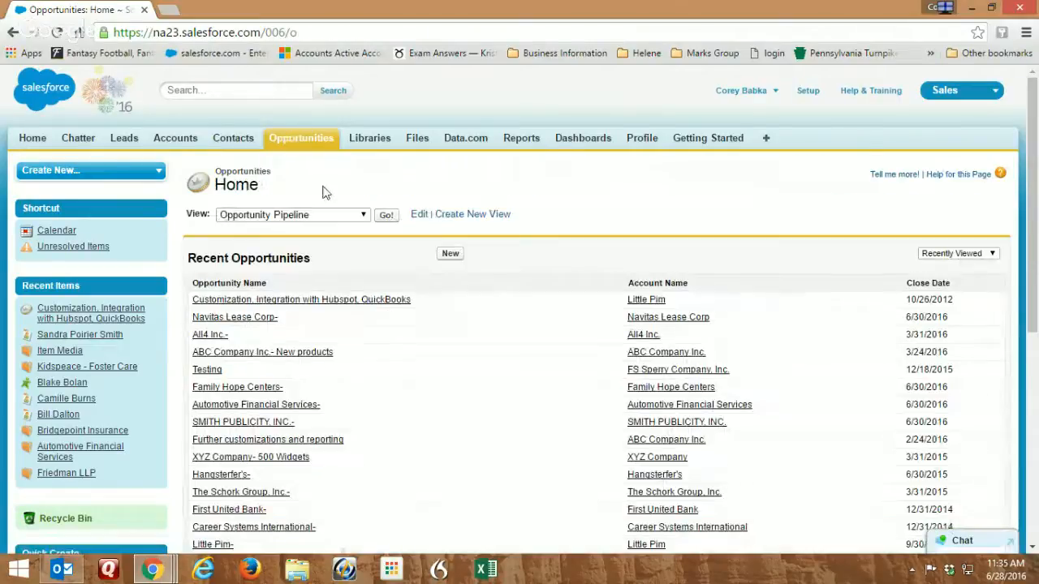
{"action": "left_click", "coordinate": [240, 320]}
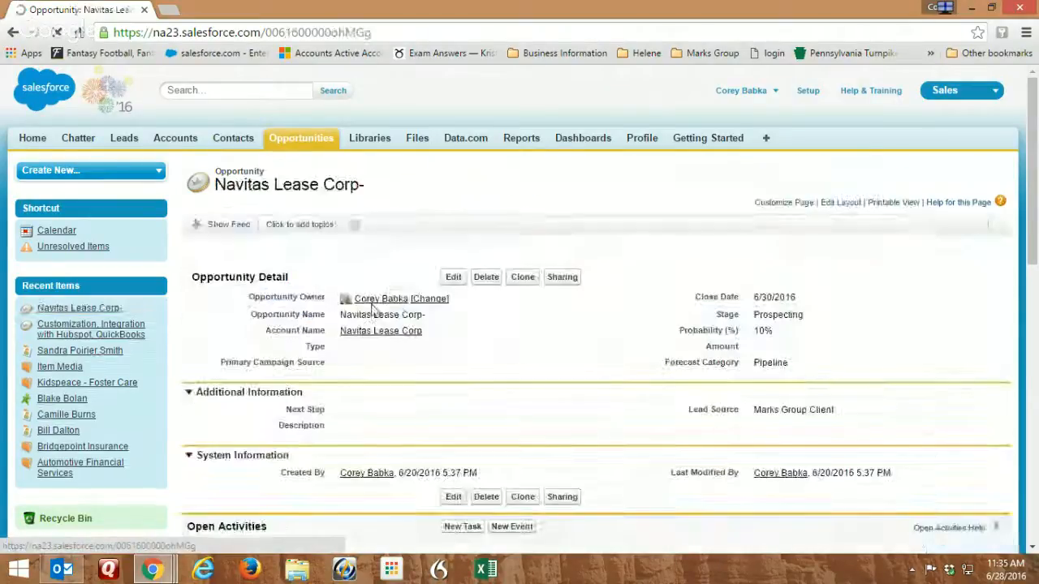
{"action": "left_click", "coordinate": [296, 136]}
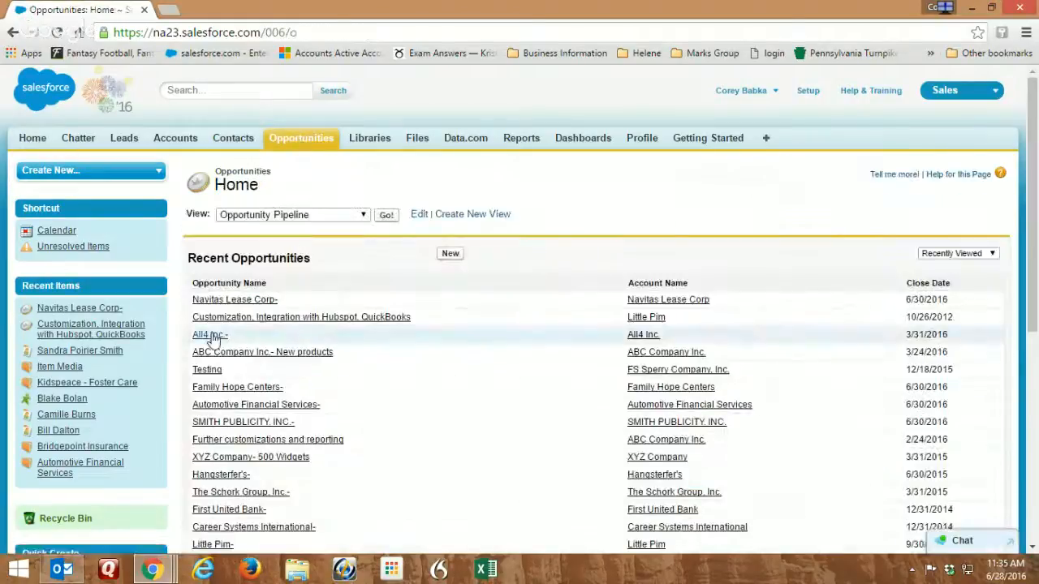
{"action": "left_click", "coordinate": [211, 335]}
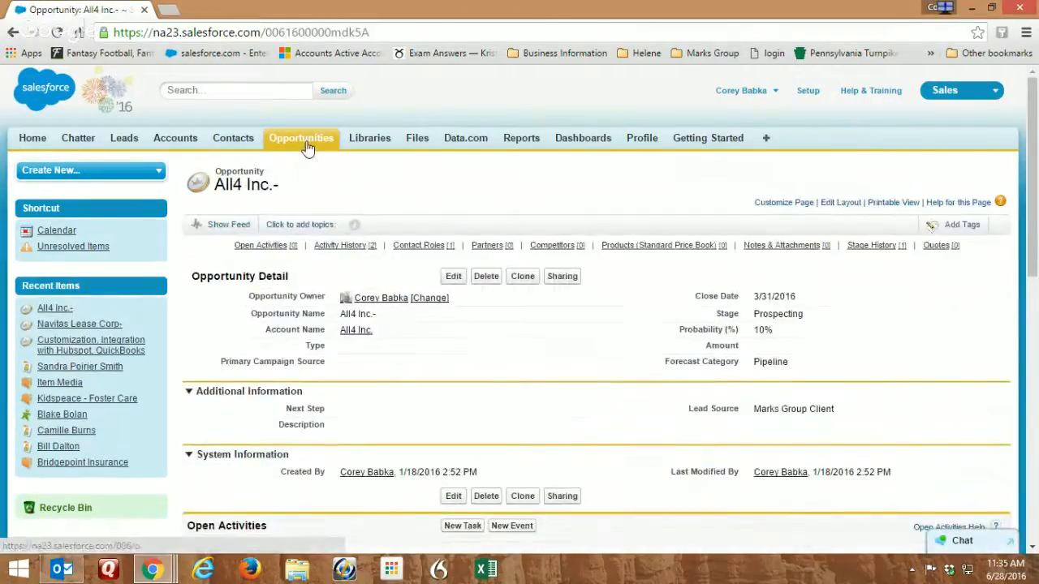
Step: Open Test Quote from the quotes of the "ABC Company Inc.- New products" opportunity
{"action": "left_click", "coordinate": [306, 145]}
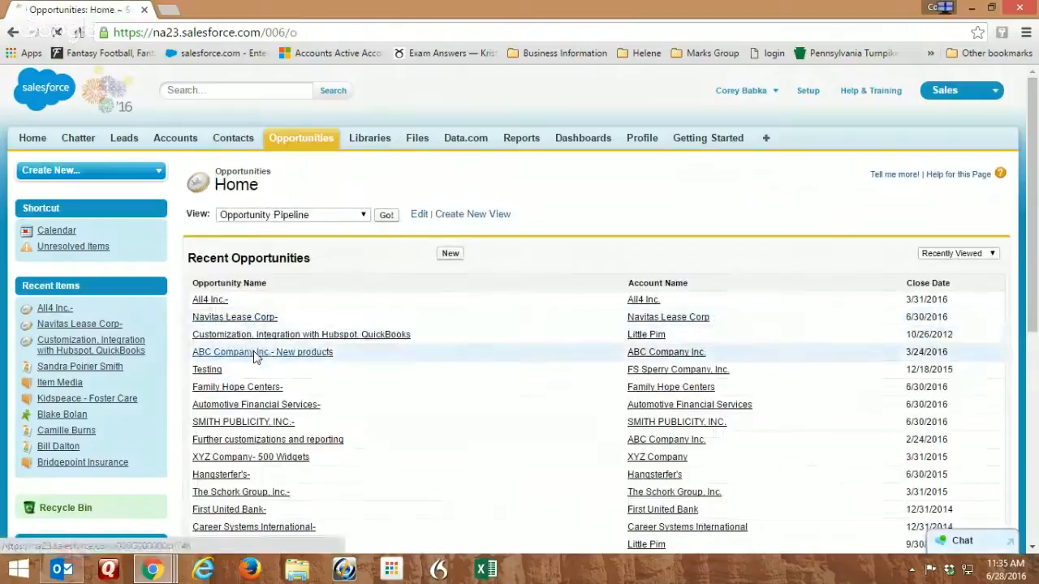
{"action": "left_click", "coordinate": [255, 354]}
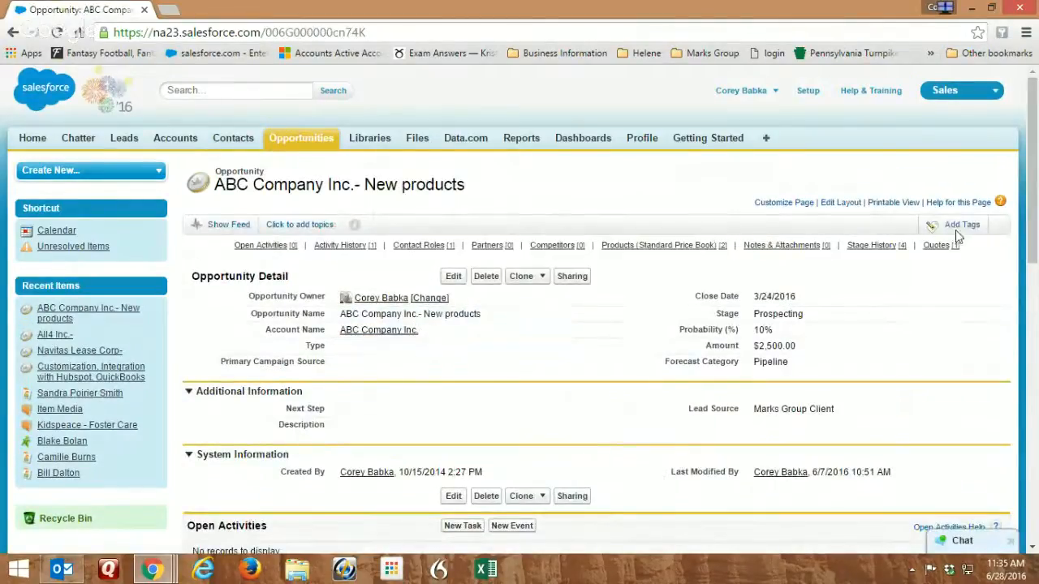
{"action": "mouse_move", "coordinate": [937, 247]}
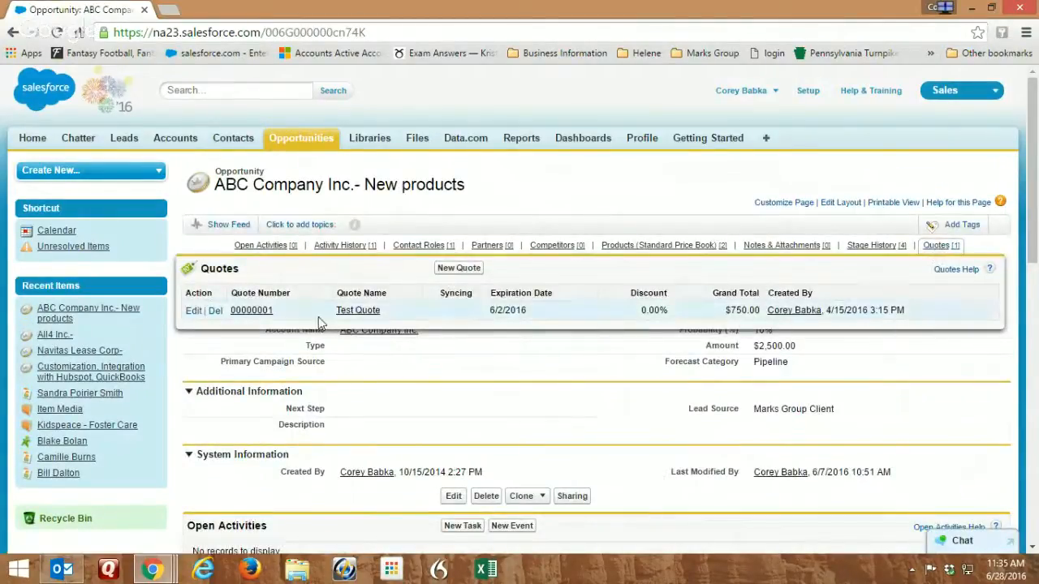
{"action": "left_click", "coordinate": [257, 309]}
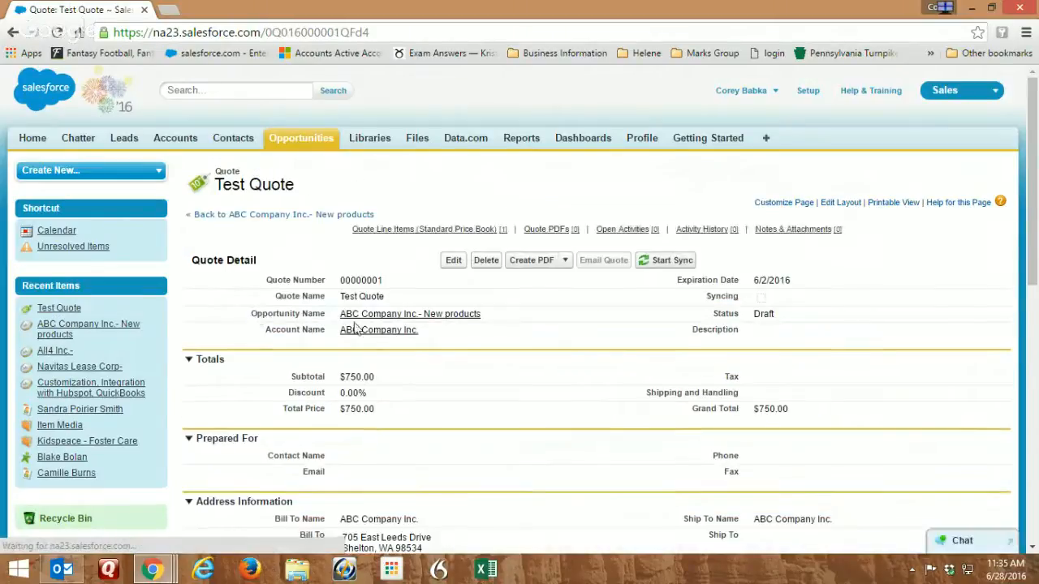
Step: Add Data Integration Services as a line item on Test Quote with a quantity of 8, and save it
{"action": "scroll", "coordinate": [451, 297], "scroll_direction": "down", "scroll_amount": 5}
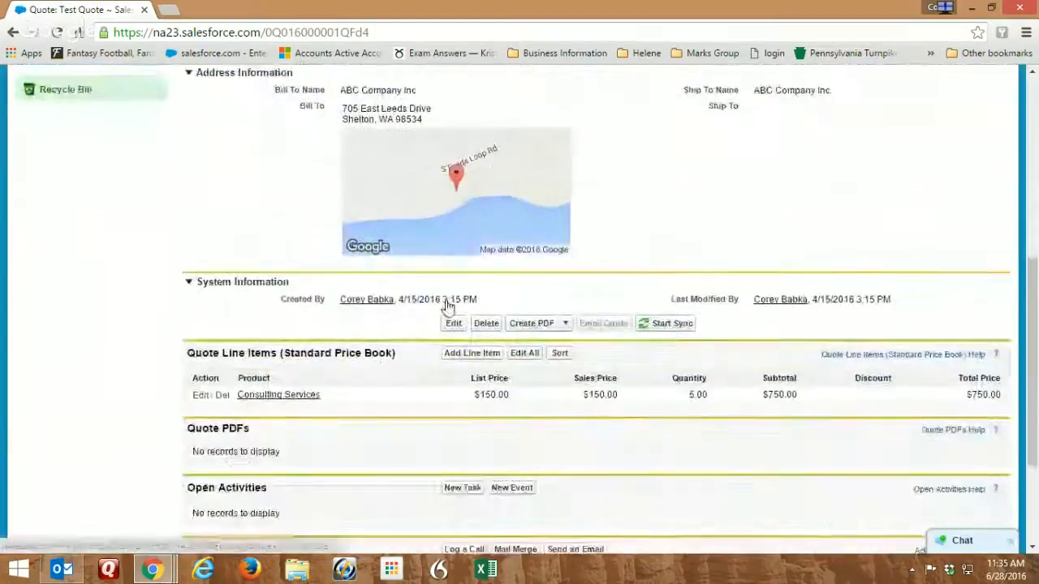
{"action": "scroll", "coordinate": [448, 306], "scroll_direction": "down", "scroll_amount": 1}
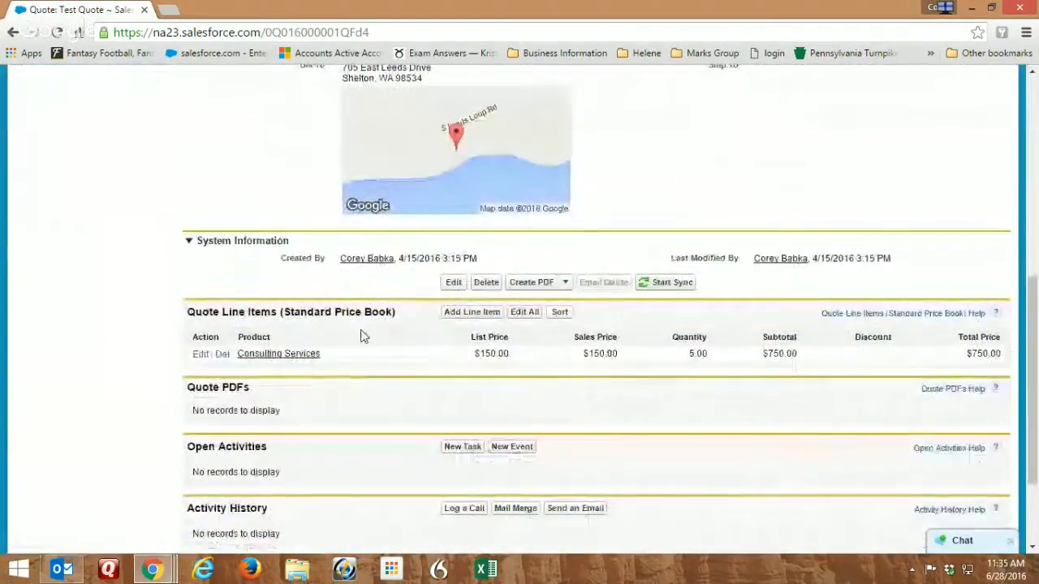
{"action": "left_click", "coordinate": [477, 316]}
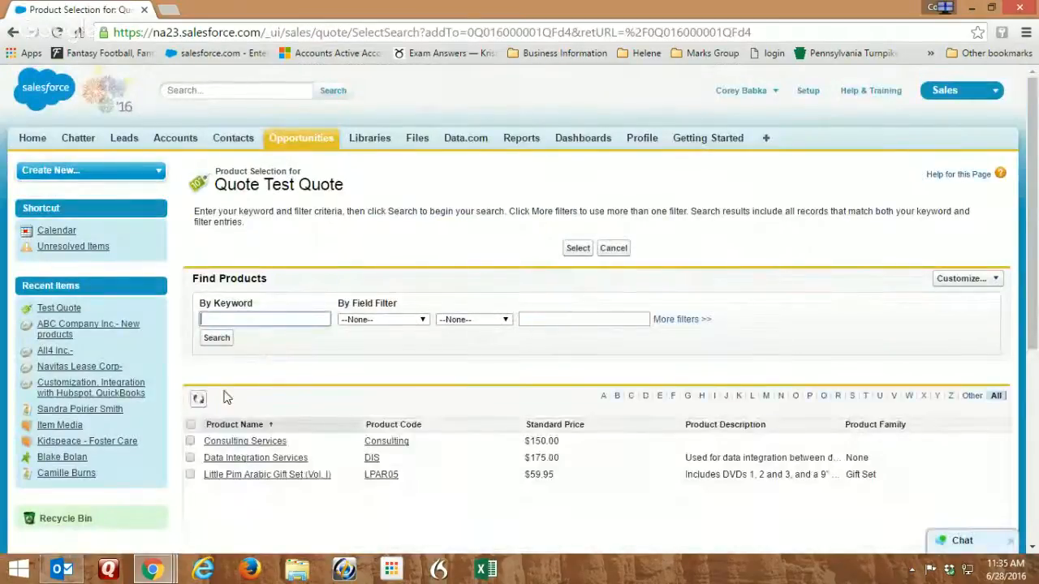
{"action": "left_click", "coordinate": [190, 458]}
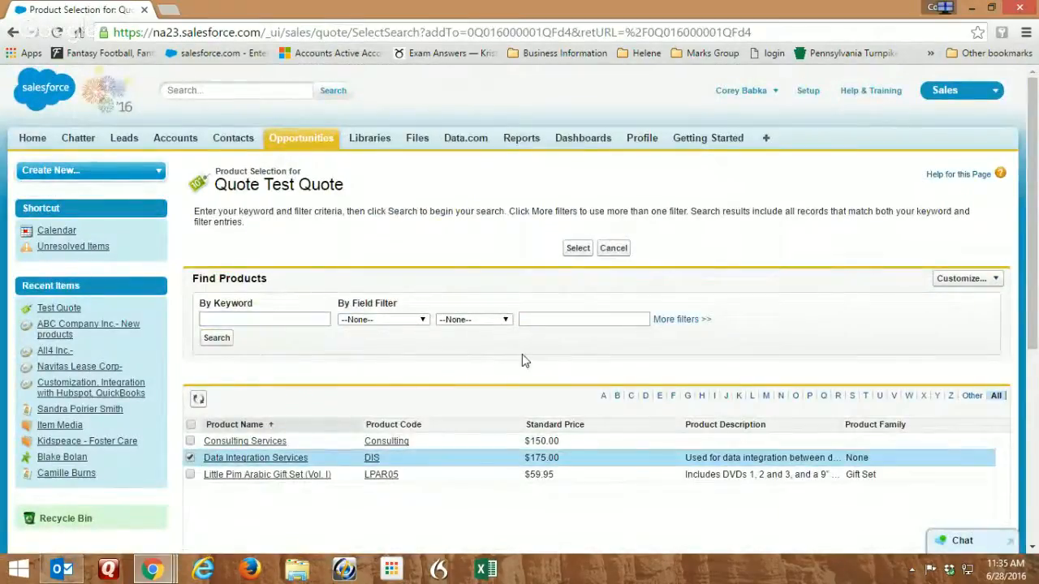
{"action": "left_click", "coordinate": [578, 248]}
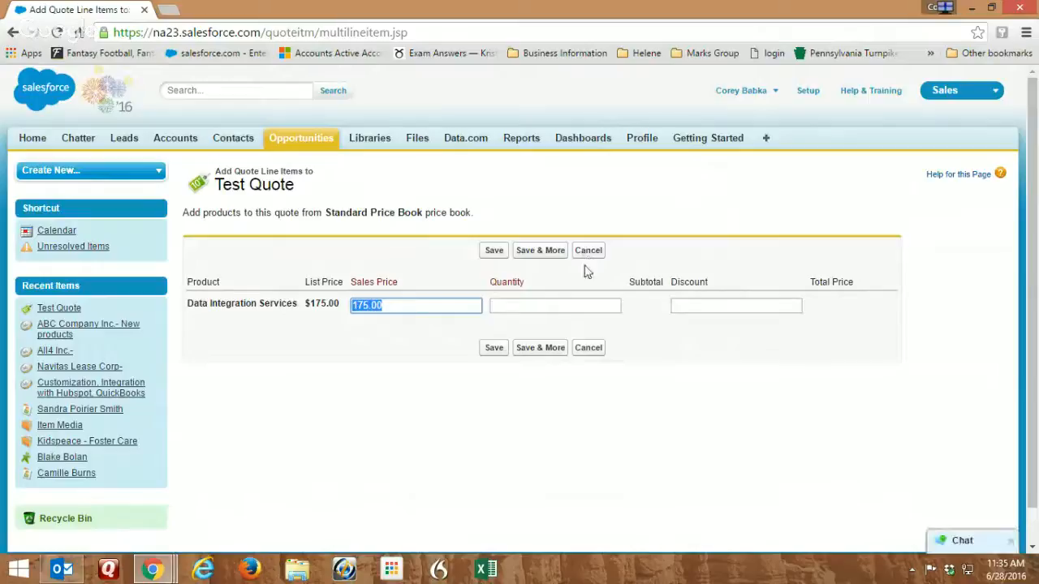
{"action": "left_click", "coordinate": [534, 308]}
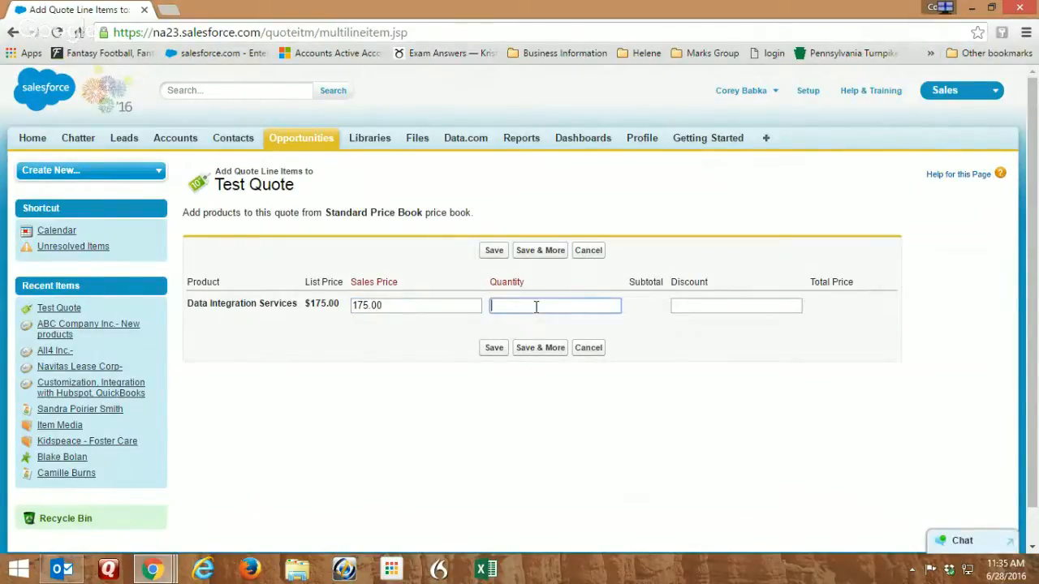
{"action": "type", "text": "8"}
{"action": "key", "text": "Tab"}
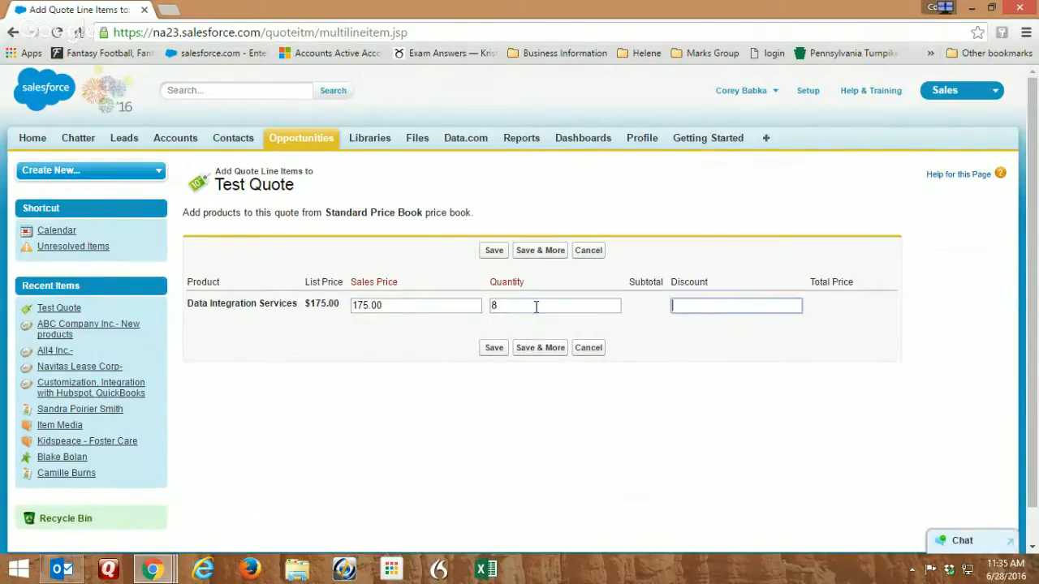
{"action": "left_click", "coordinate": [494, 349]}
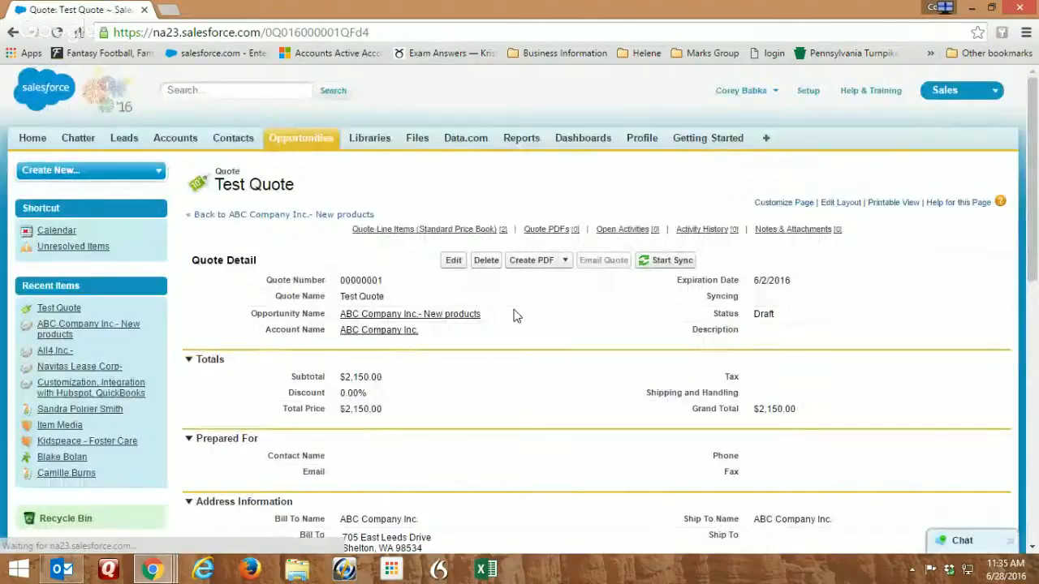
Step: Synchronize Test Quote with its opportunity so its line items replace the opportunity products
{"action": "scroll", "coordinate": [577, 366], "scroll_direction": "down", "scroll_amount": 1}
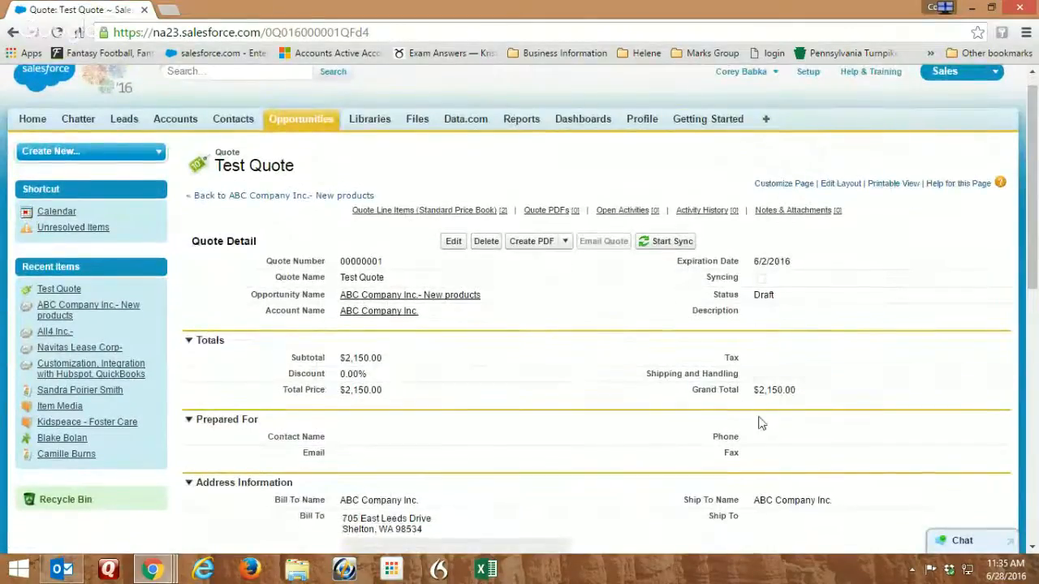
{"action": "left_click", "coordinate": [666, 243]}
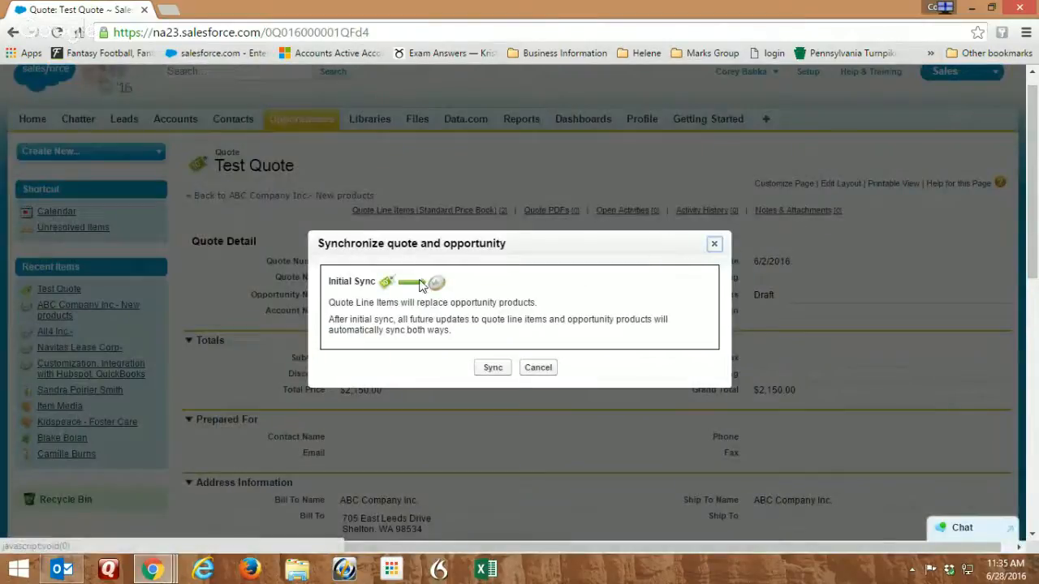
{"action": "left_click", "coordinate": [488, 369]}
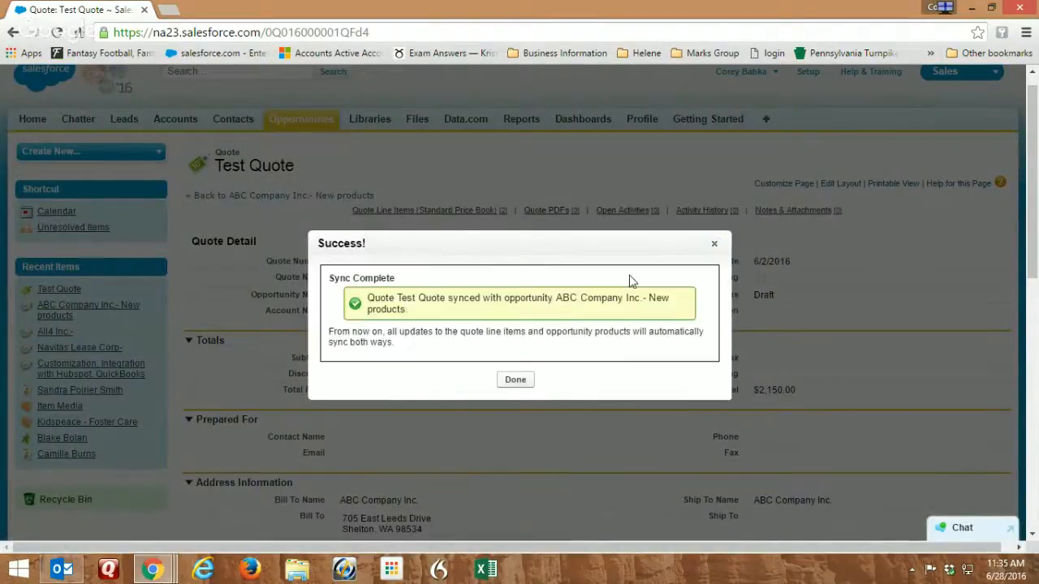
{"action": "left_click", "coordinate": [511, 379]}
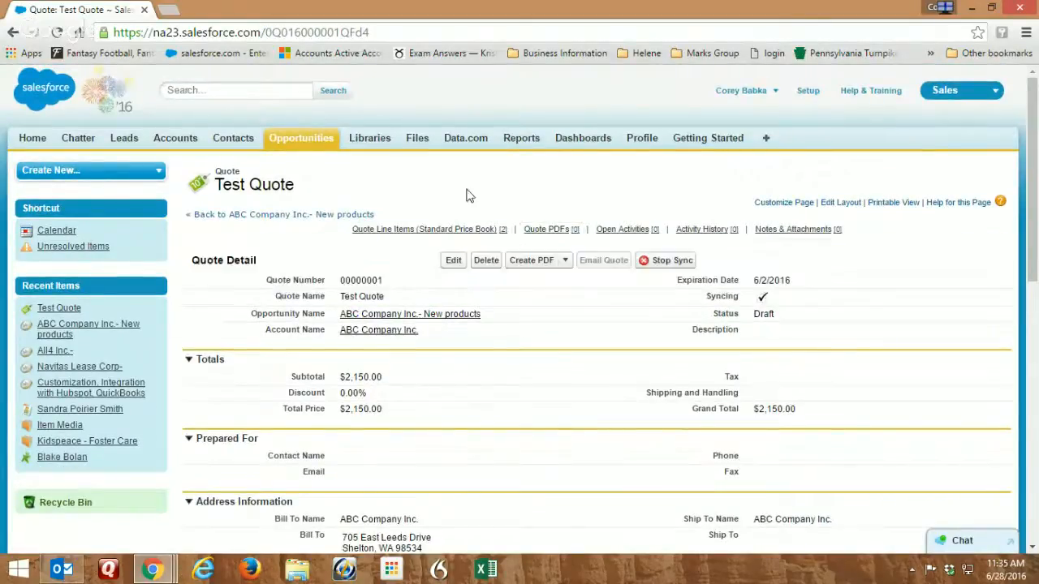
Step: Check the synced amount and quote on the "ABC Company Inc.- New products" opportunity, and return to Test Quote
{"action": "left_click", "coordinate": [398, 315]}
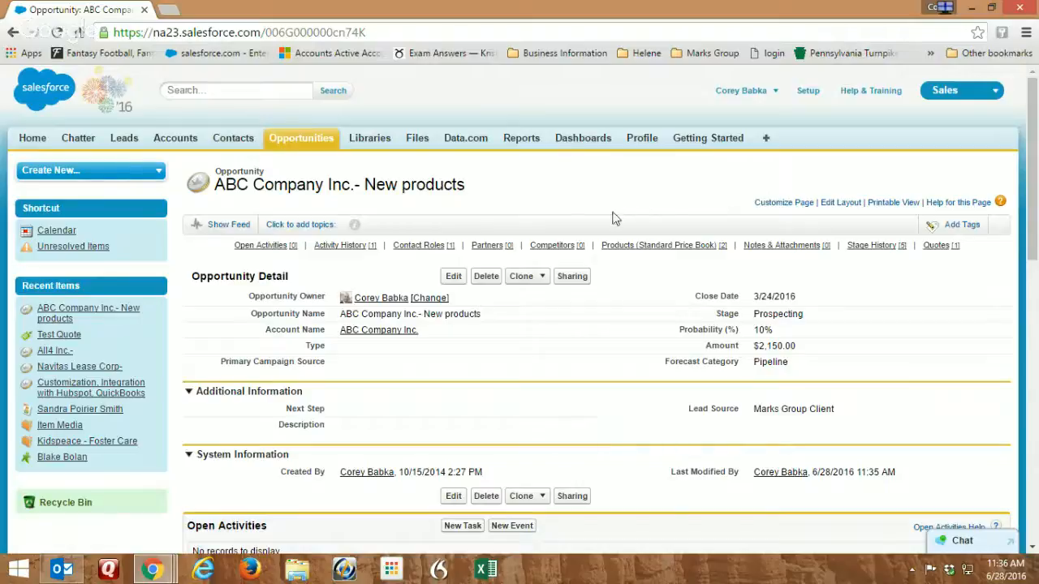
{"action": "mouse_move", "coordinate": [940, 253]}
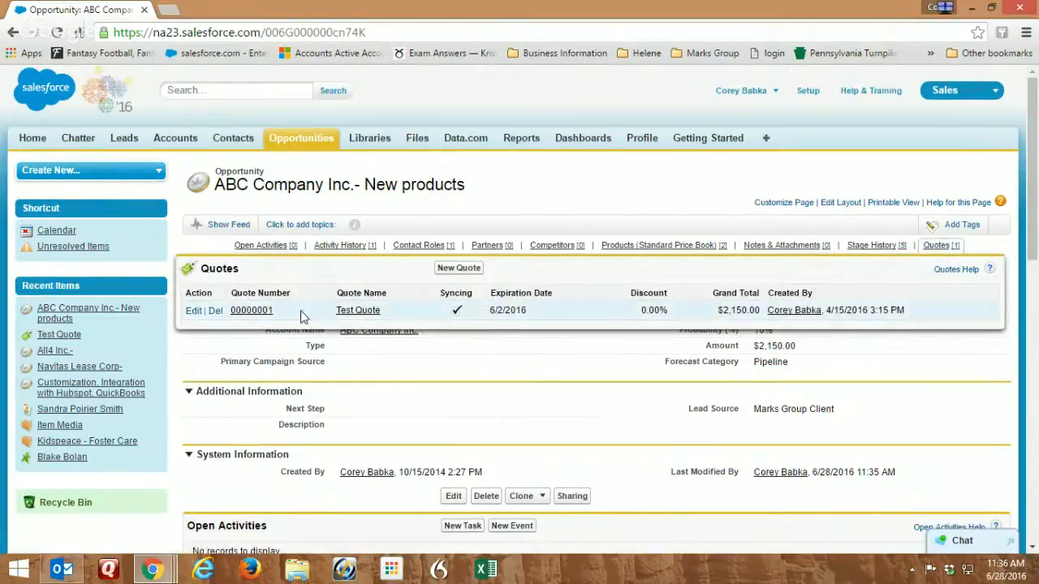
{"action": "left_click", "coordinate": [242, 312]}
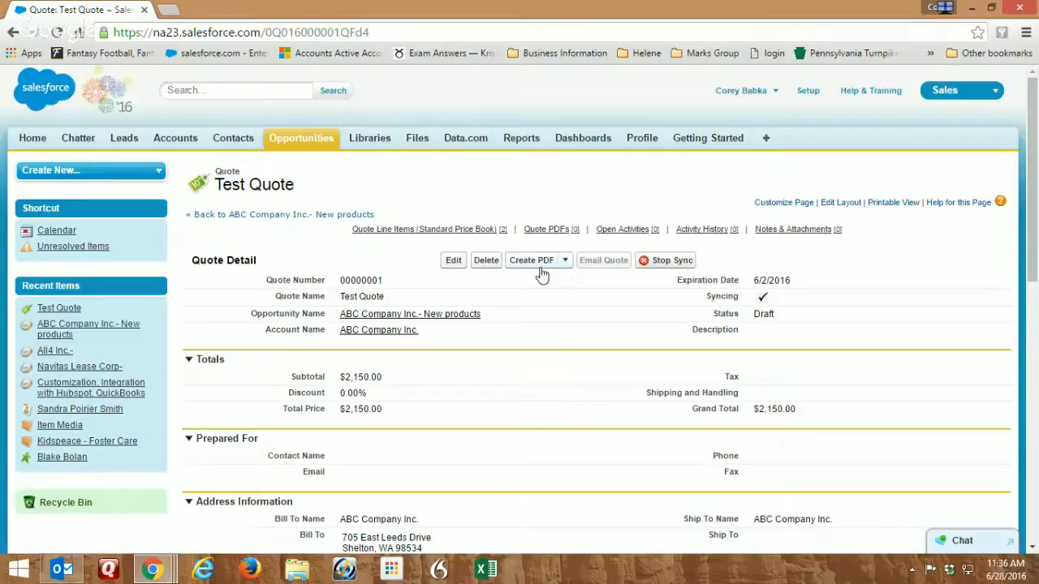
Step: Preview Test Quote as a PDF with the Standard Template, look through the document, and close the preview without saving
{"action": "left_click", "coordinate": [532, 262]}
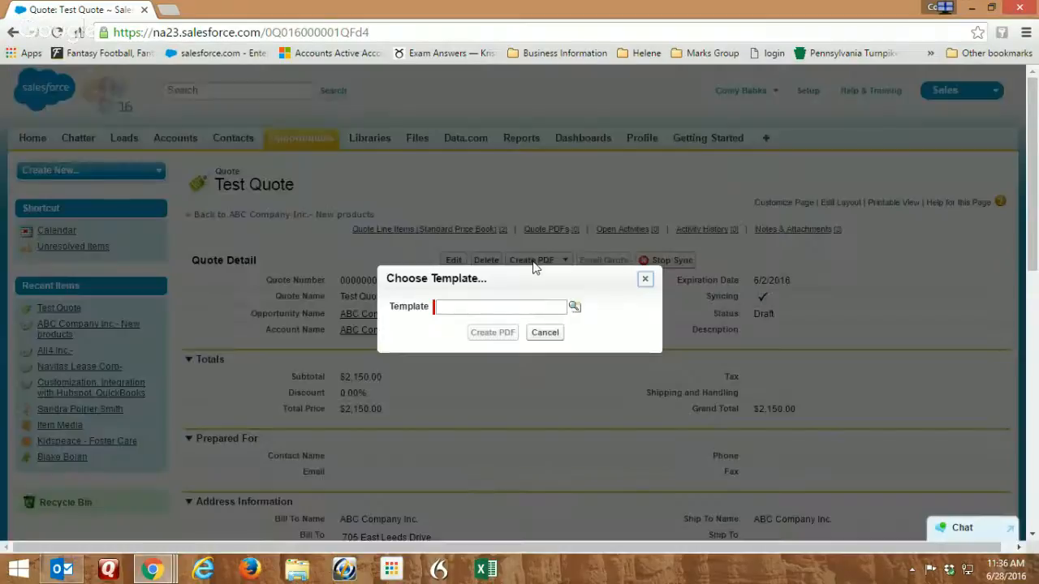
{"action": "left_click", "coordinate": [575, 306]}
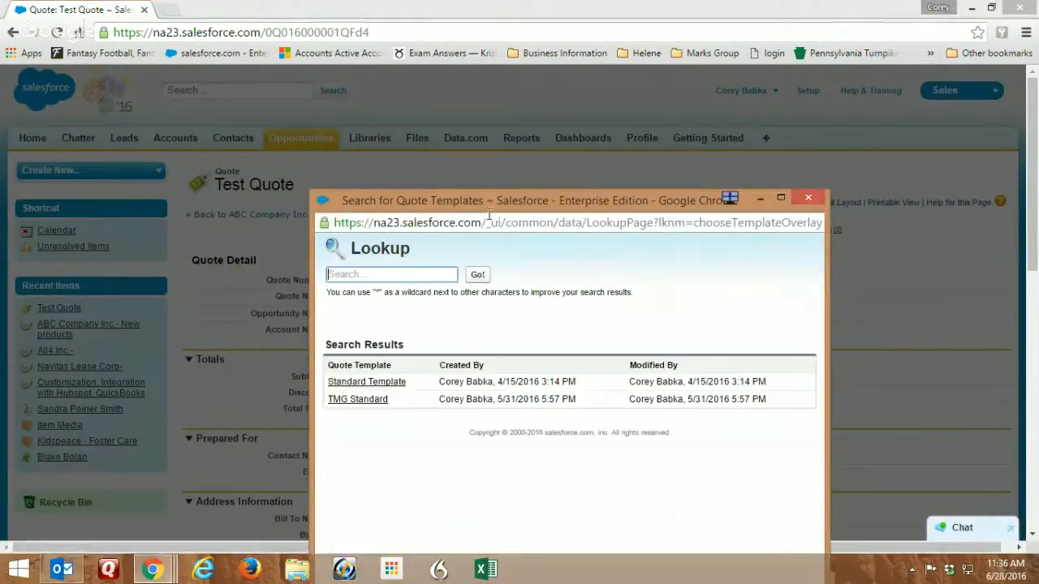
{"action": "left_click_drag", "start_coordinate": [490, 213], "coordinate": [475, 118]}
{"action": "left_click", "coordinate": [344, 291]}
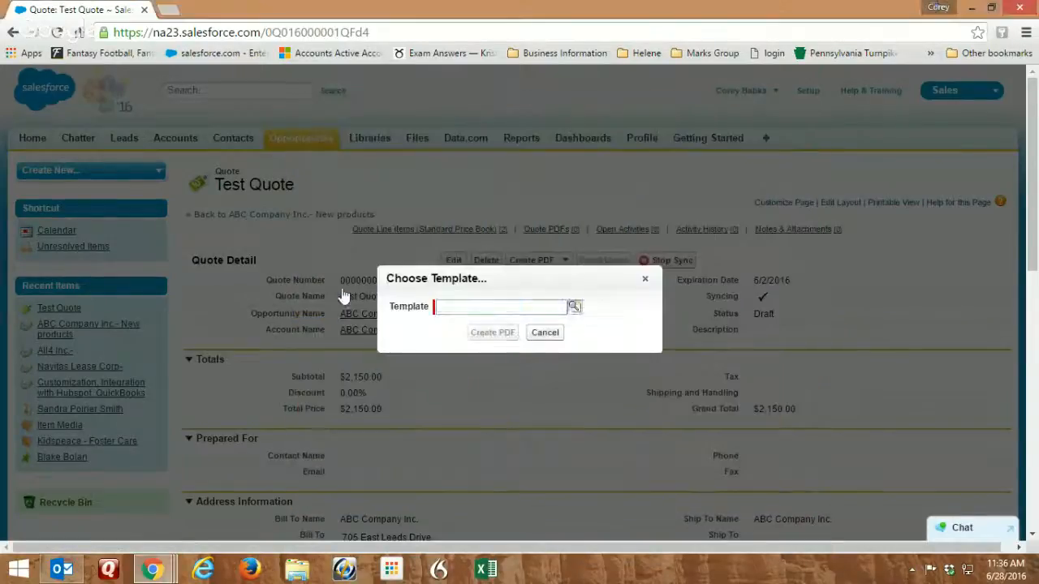
{"action": "left_click", "coordinate": [496, 334]}
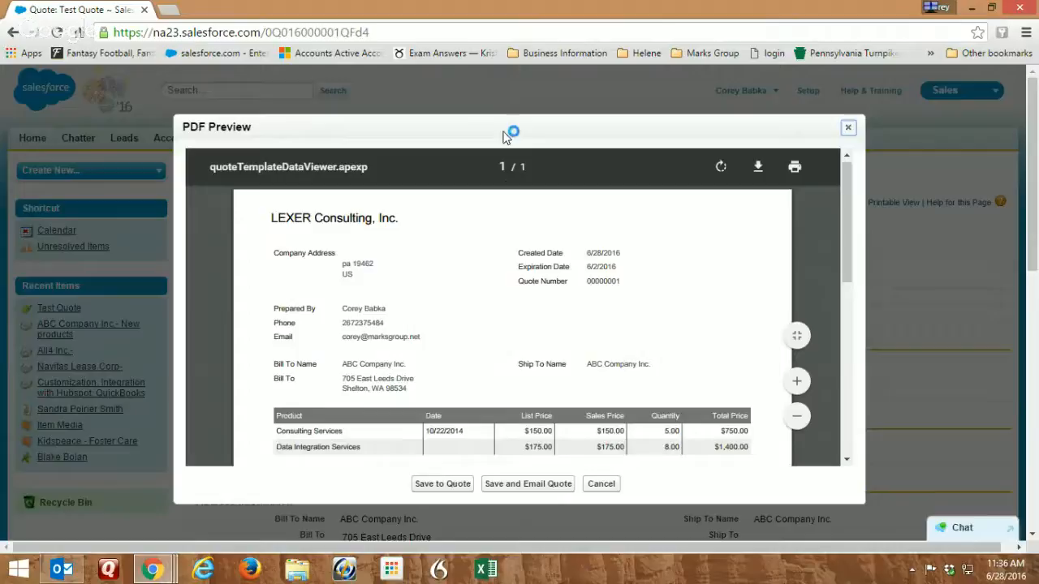
{"action": "left_click_drag", "start_coordinate": [504, 138], "coordinate": [457, 72]}
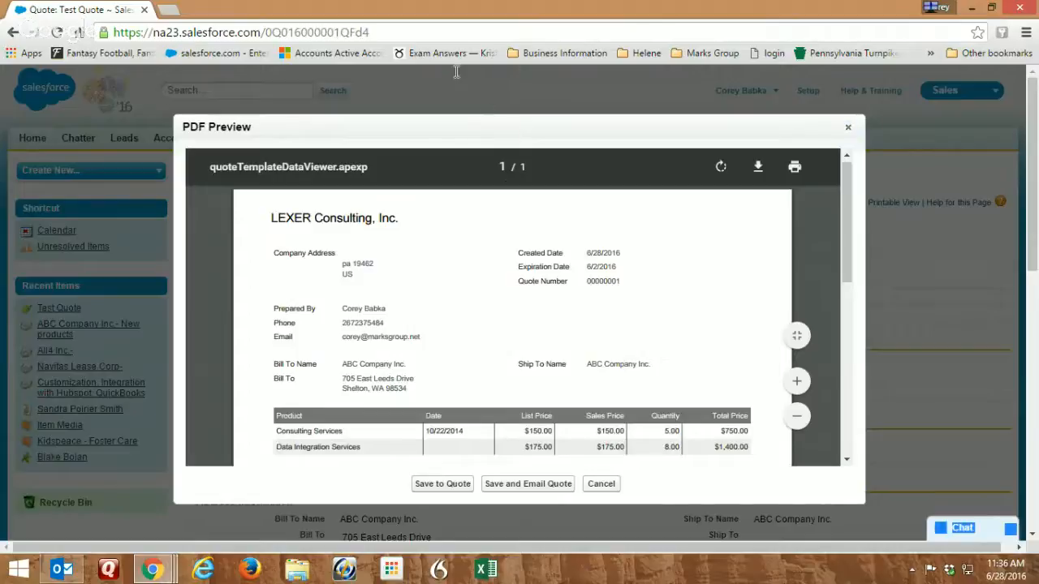
{"action": "scroll", "coordinate": [844, 254], "scroll_direction": "down", "scroll_amount": 4}
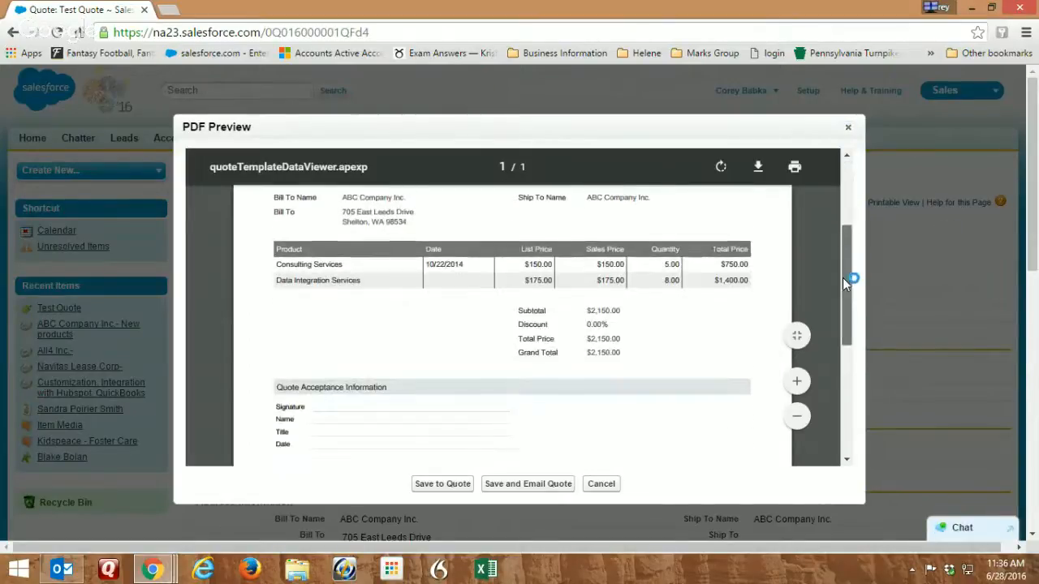
{"action": "left_click_drag", "start_coordinate": [845, 336], "coordinate": [844, 210]}
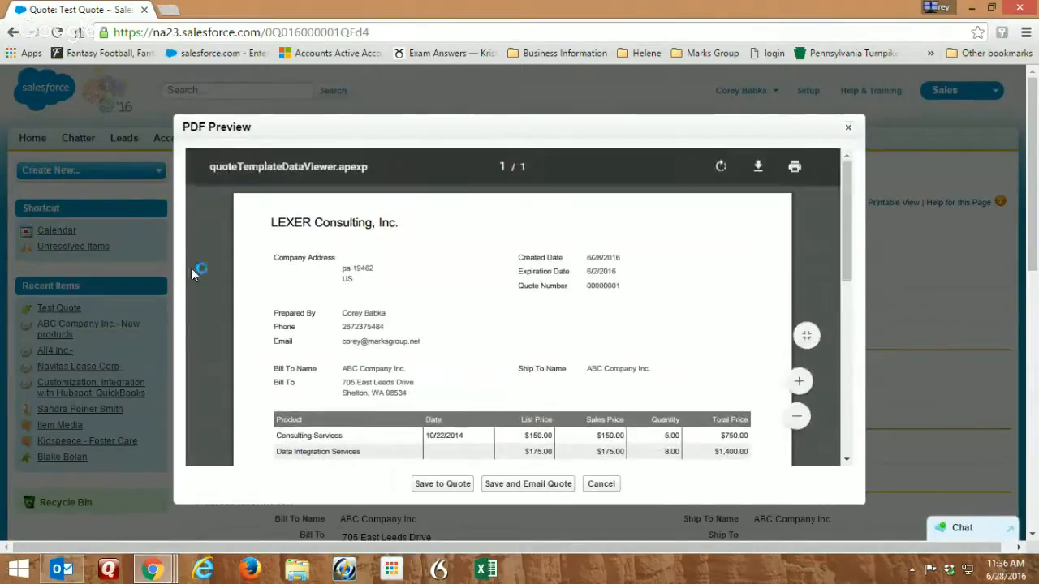
{"action": "left_click", "coordinate": [596, 484]}
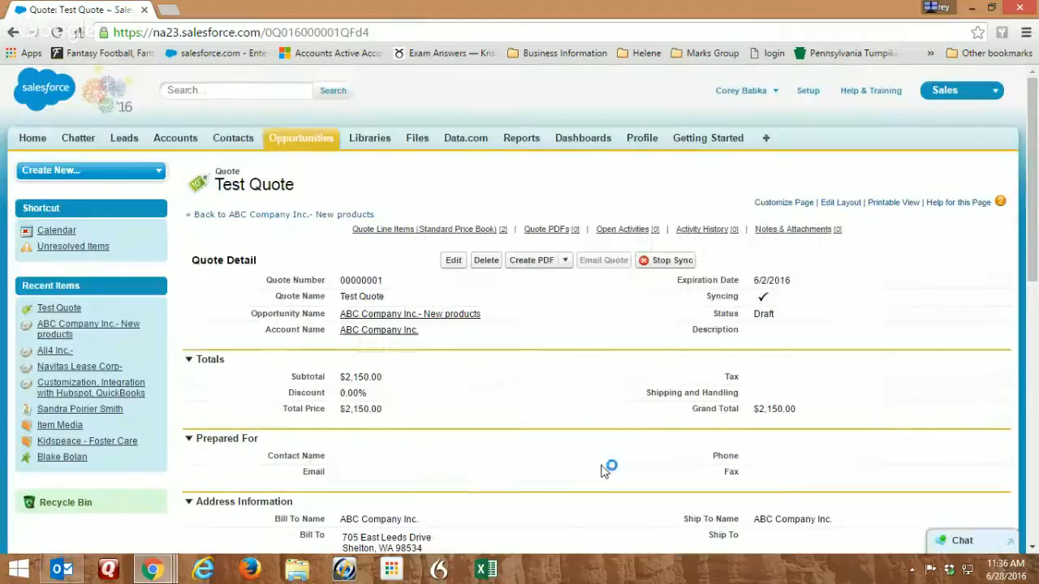
Step: Preview Test Quote as a PDF with the TMG Standard template, look through it, and close it without saving
{"action": "left_click", "coordinate": [564, 260]}
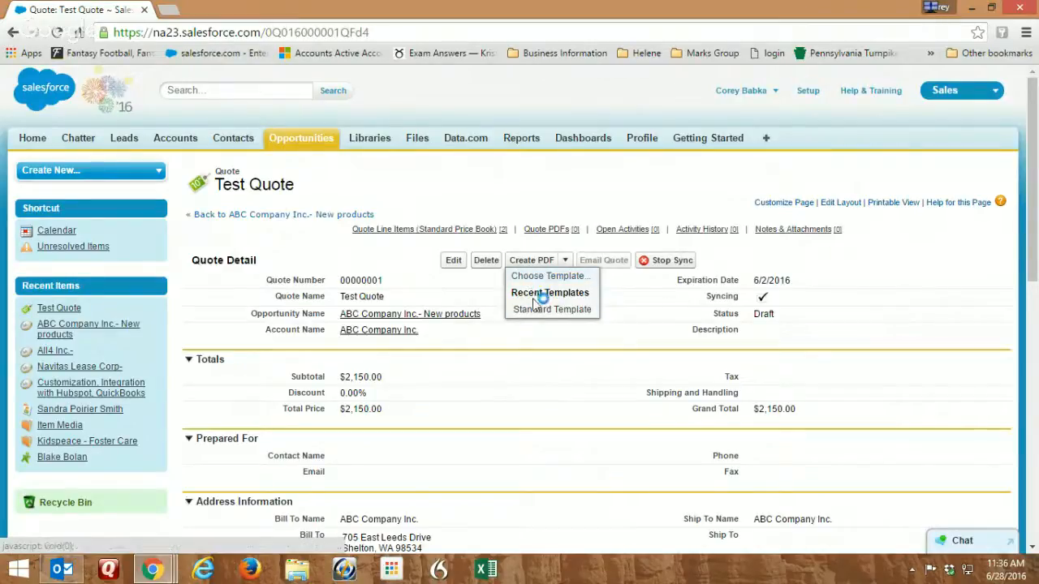
{"action": "left_click", "coordinate": [534, 276]}
{"action": "left_click", "coordinate": [578, 312]}
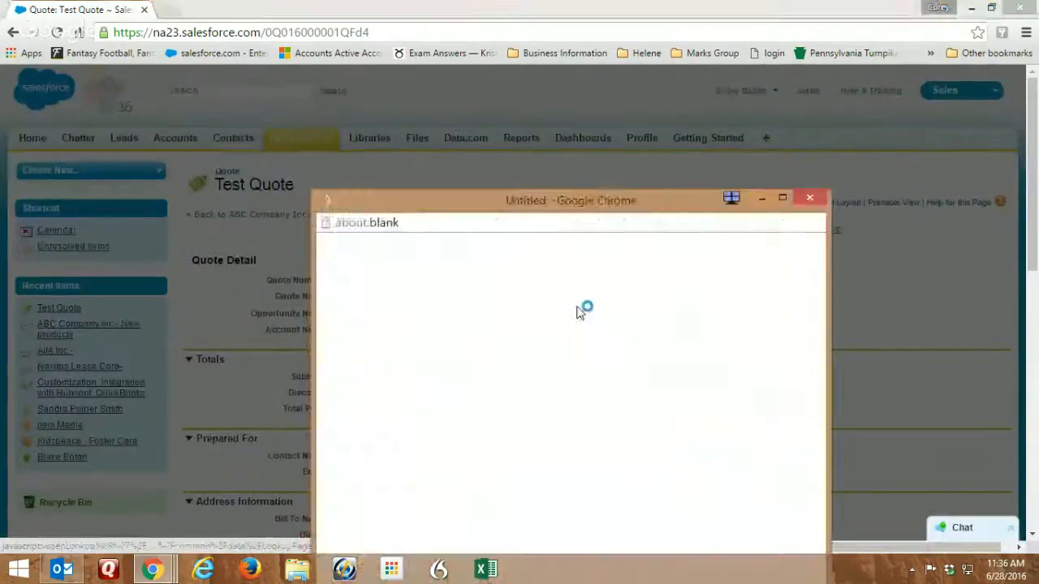
{"action": "left_click", "coordinate": [365, 398]}
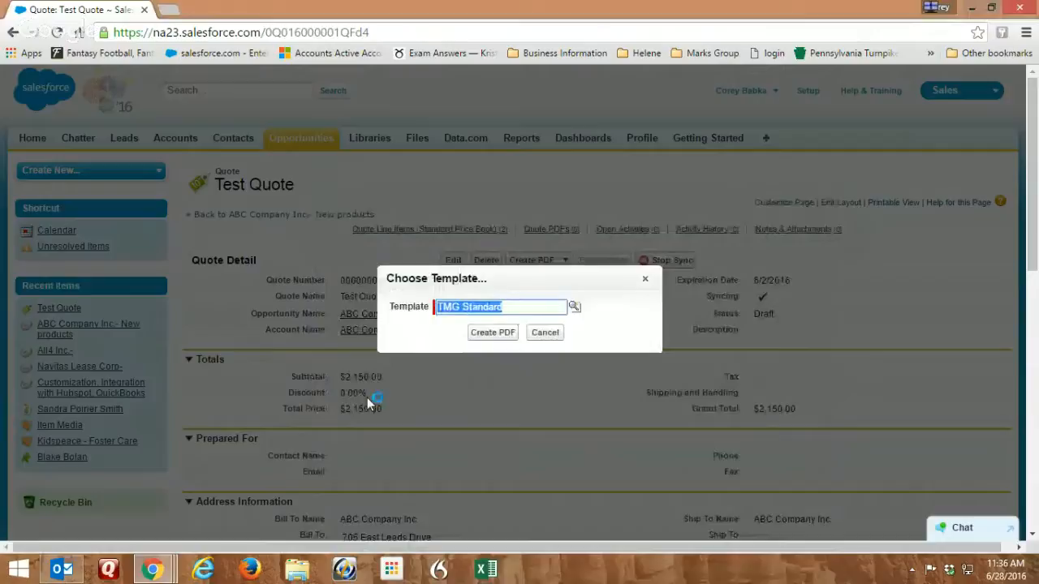
{"action": "left_click", "coordinate": [486, 341]}
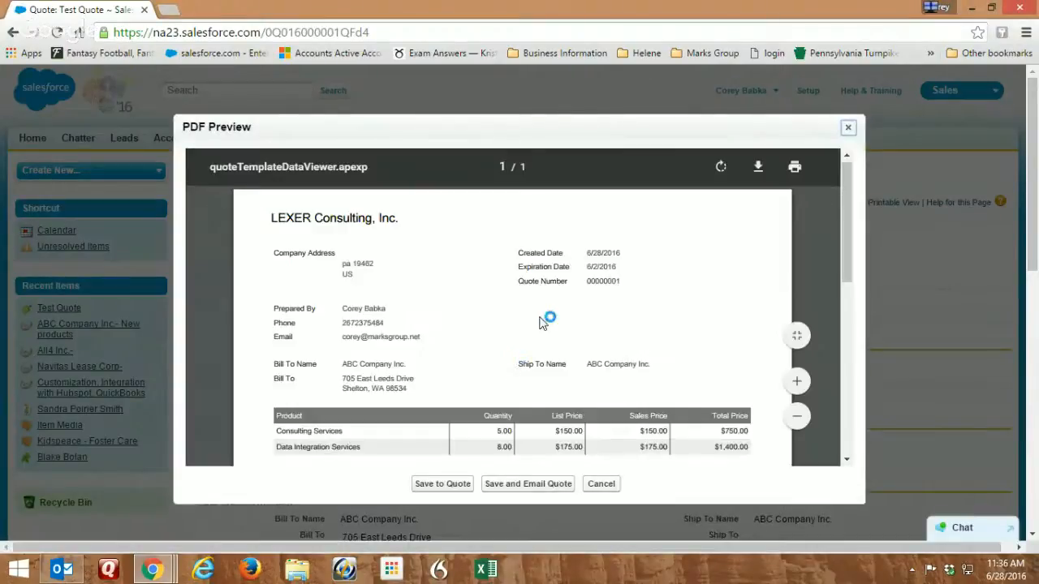
{"action": "scroll", "coordinate": [556, 304], "scroll_direction": "down", "scroll_amount": 4}
{"action": "scroll", "coordinate": [570, 288], "scroll_direction": "up", "scroll_amount": 3}
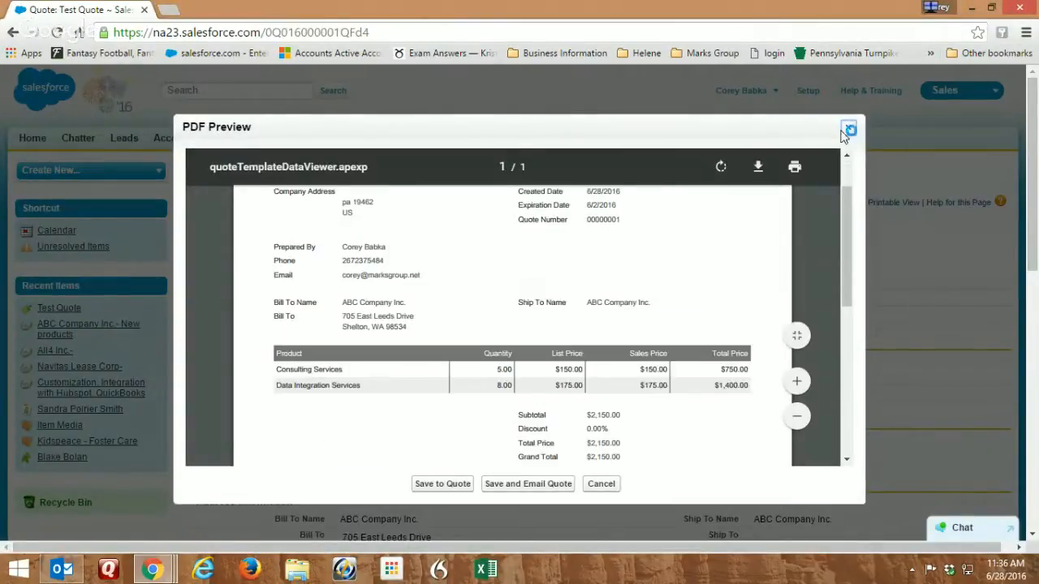
{"action": "left_click", "coordinate": [848, 131]}
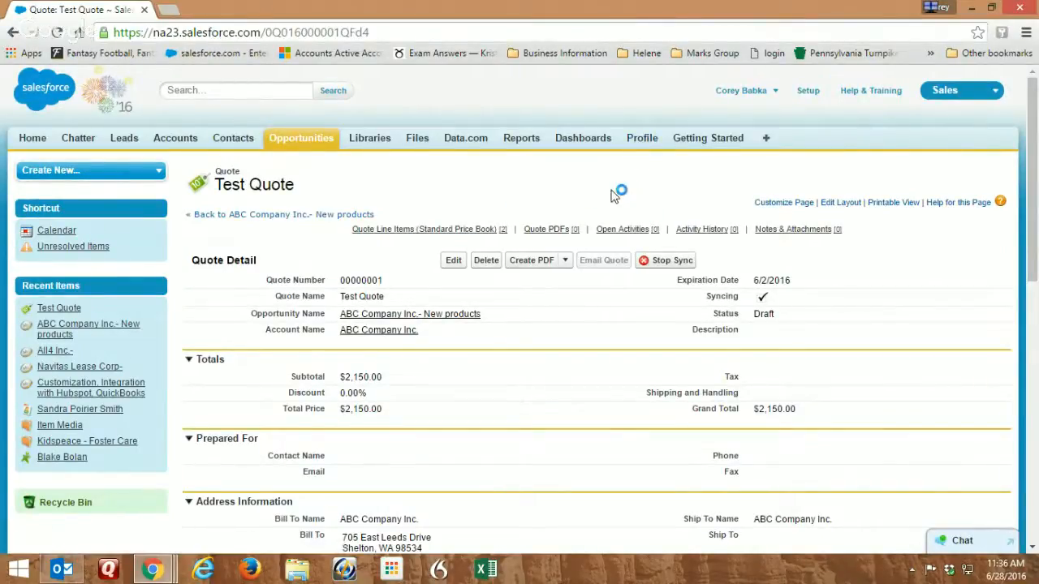
Step: Search the setup area for "template" and open the templates page for quotes
{"action": "left_click", "coordinate": [808, 91]}
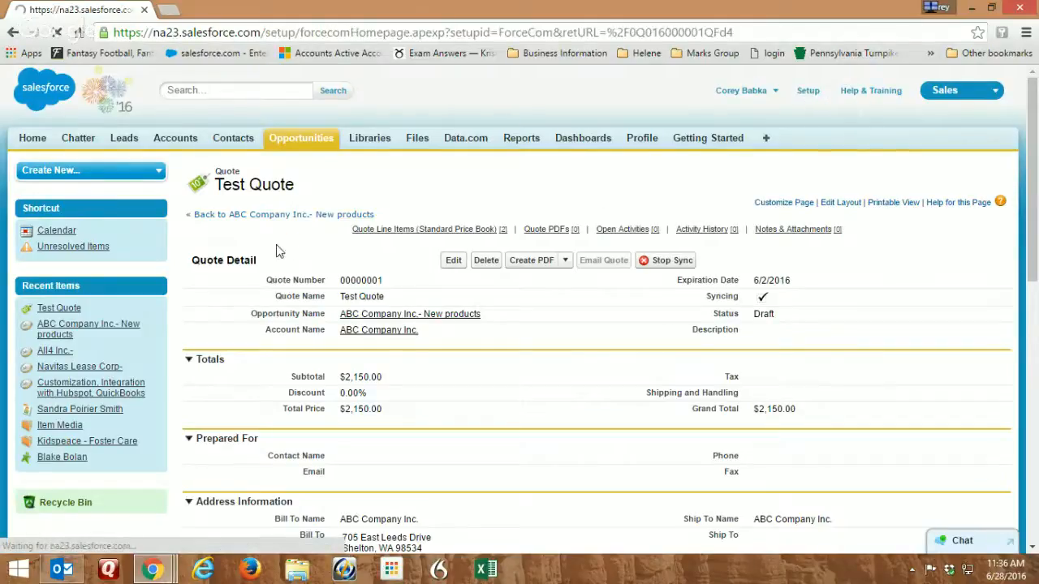
{"action": "left_click", "coordinate": [78, 173]}
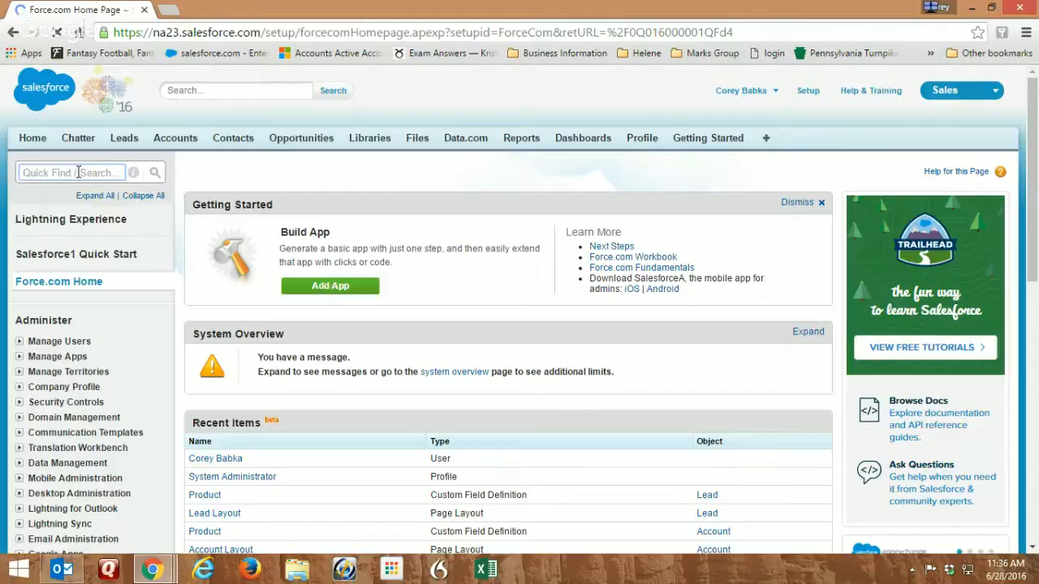
{"action": "type", "text": "template"}
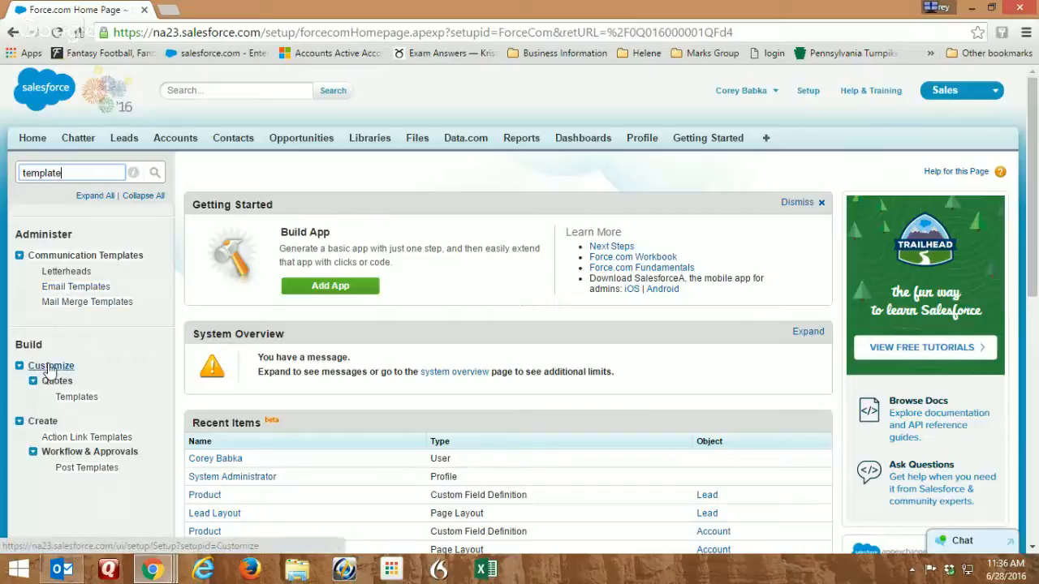
{"action": "left_click", "coordinate": [72, 399]}
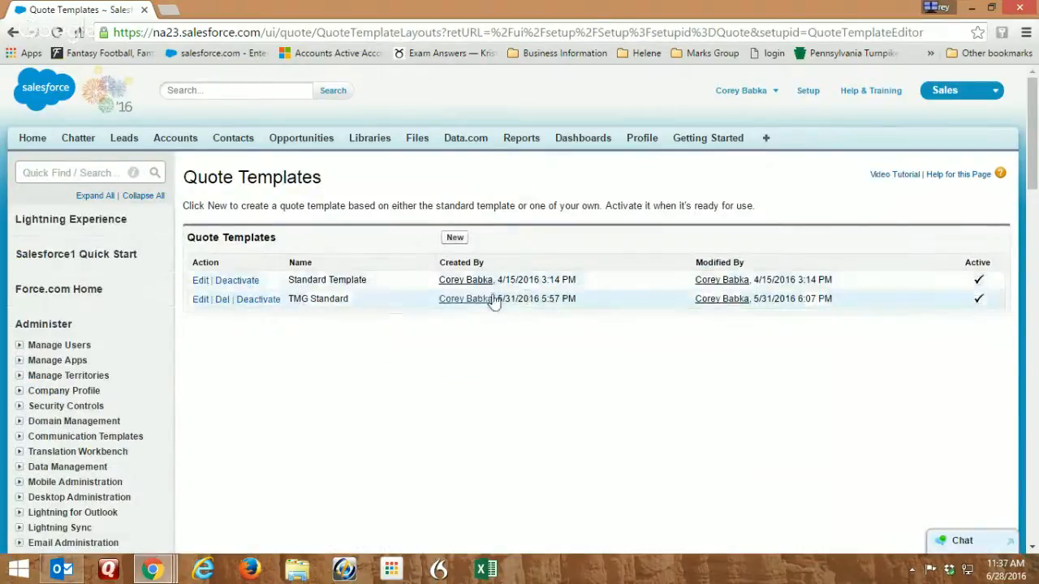
Step: Open the Standard Template in the template editor, examine its layout, and leave without saving
{"action": "left_click", "coordinate": [199, 281]}
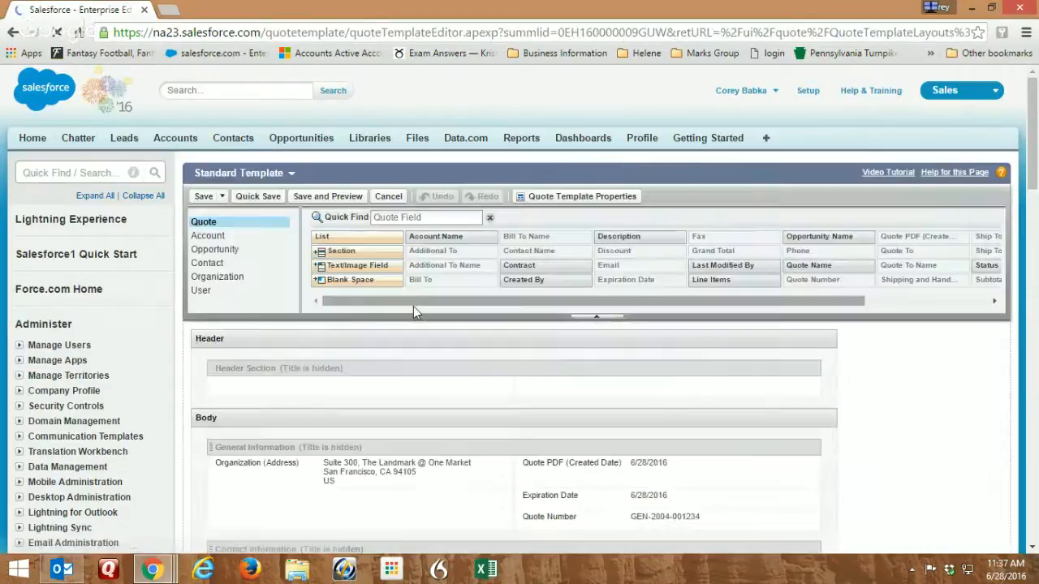
{"action": "scroll", "coordinate": [436, 292], "scroll_direction": "down", "scroll_amount": 1}
{"action": "scroll", "coordinate": [433, 292], "scroll_direction": "down", "scroll_amount": 3}
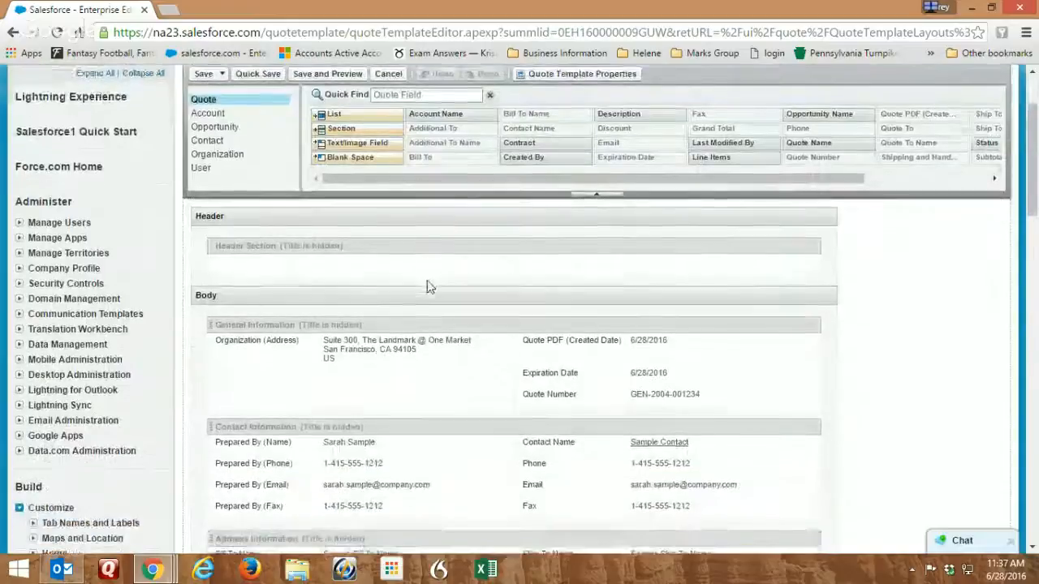
{"action": "scroll", "coordinate": [424, 283], "scroll_direction": "up", "scroll_amount": 3}
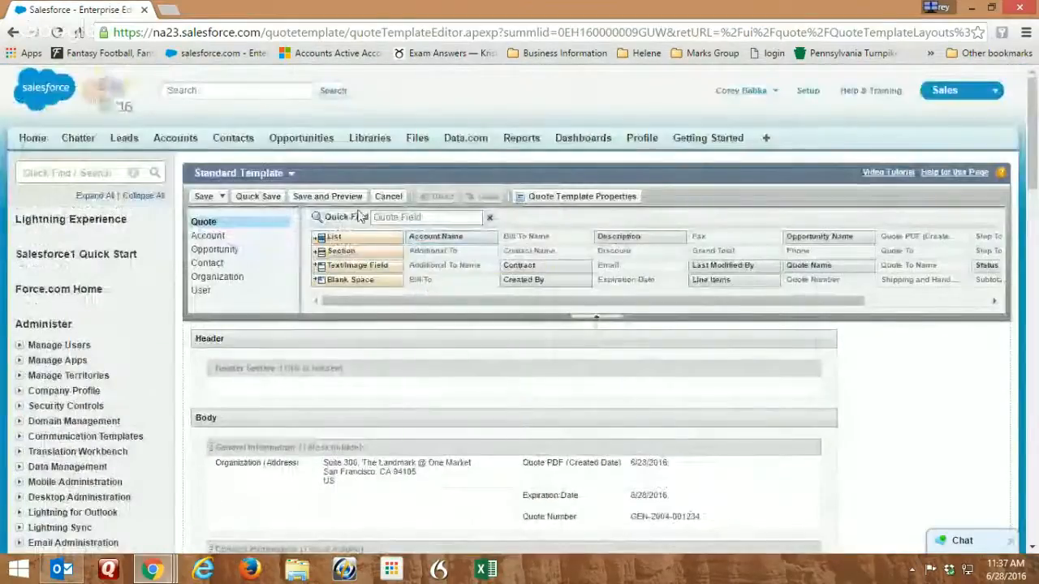
{"action": "left_click", "coordinate": [388, 196]}
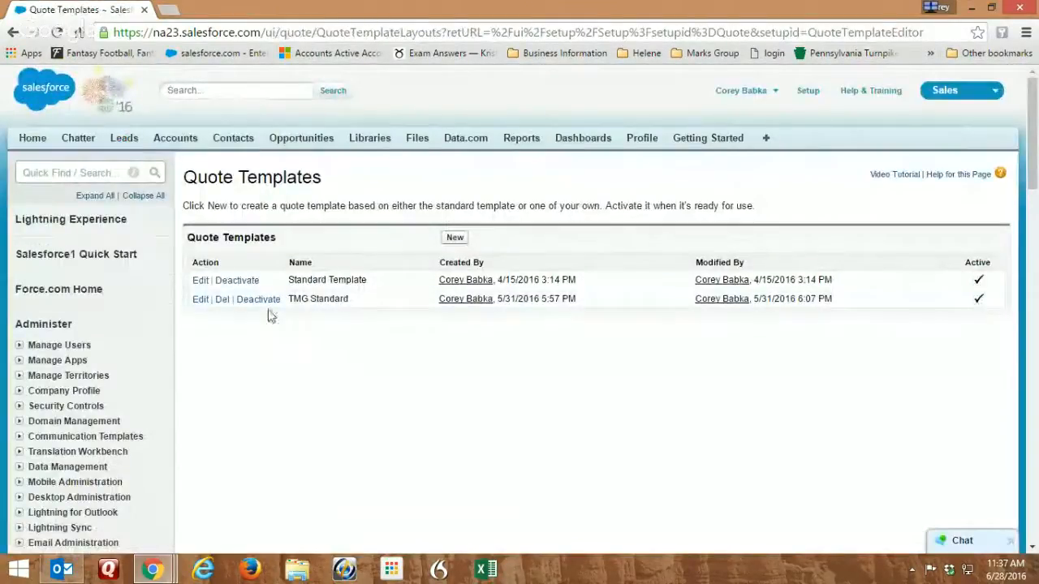
Step: Create a new quote template named "TMG Testing" based on the existing TMG Standard template
{"action": "left_click", "coordinate": [455, 237]}
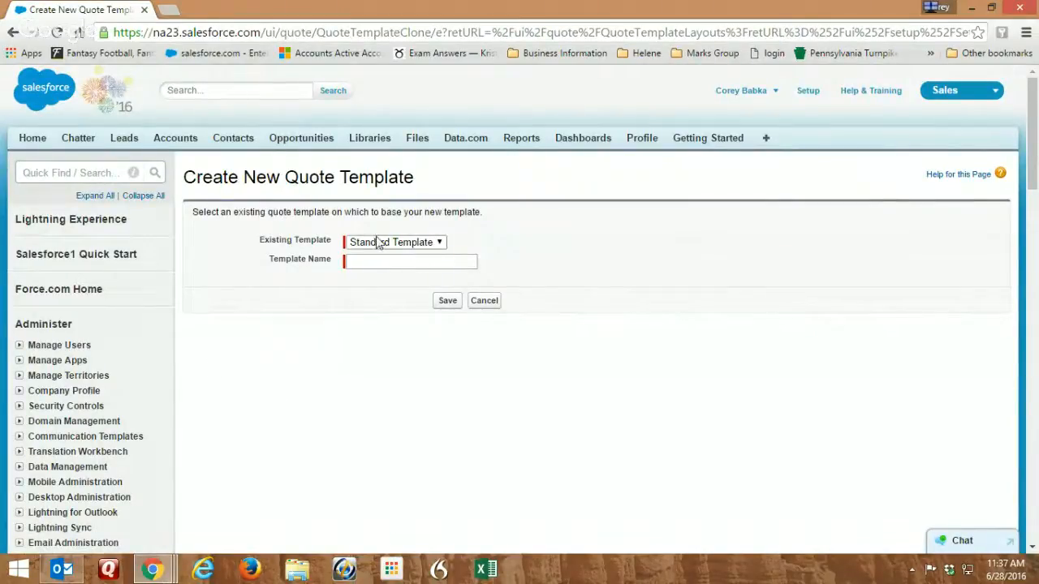
{"action": "left_click", "coordinate": [484, 301]}
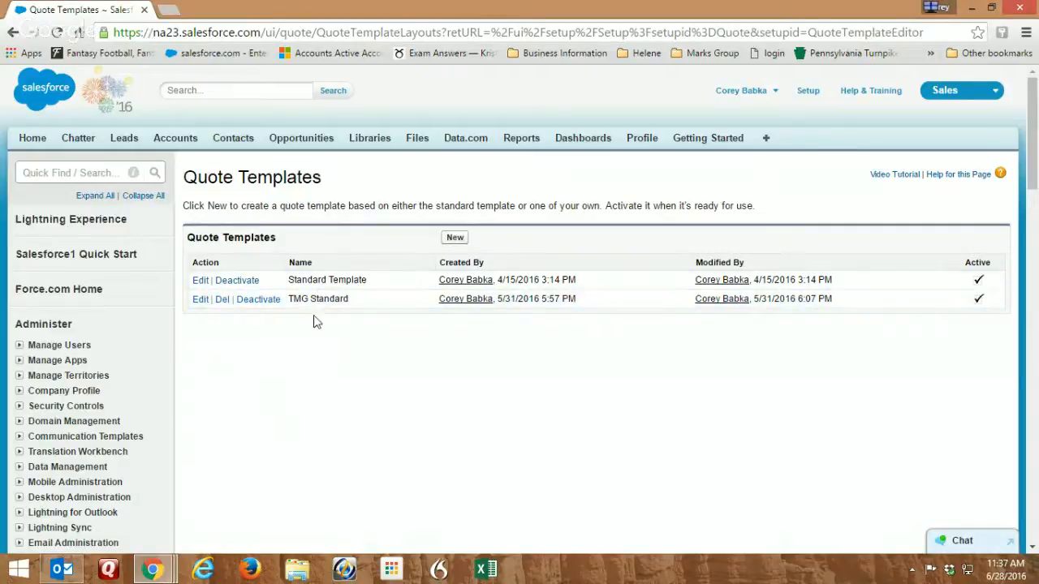
{"action": "left_click", "coordinate": [454, 238]}
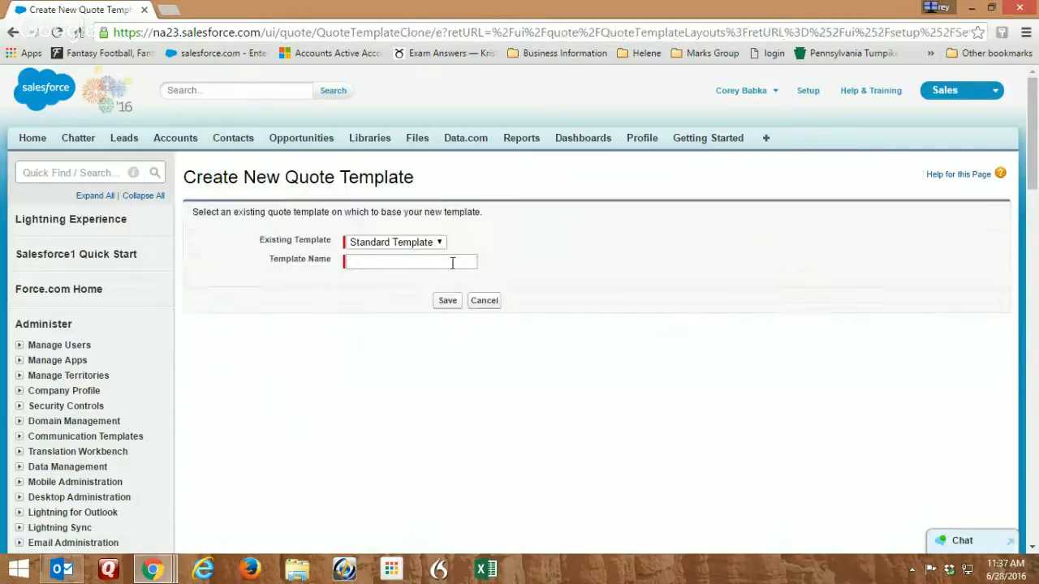
{"action": "left_click", "coordinate": [401, 243]}
{"action": "left_click", "coordinate": [376, 272]}
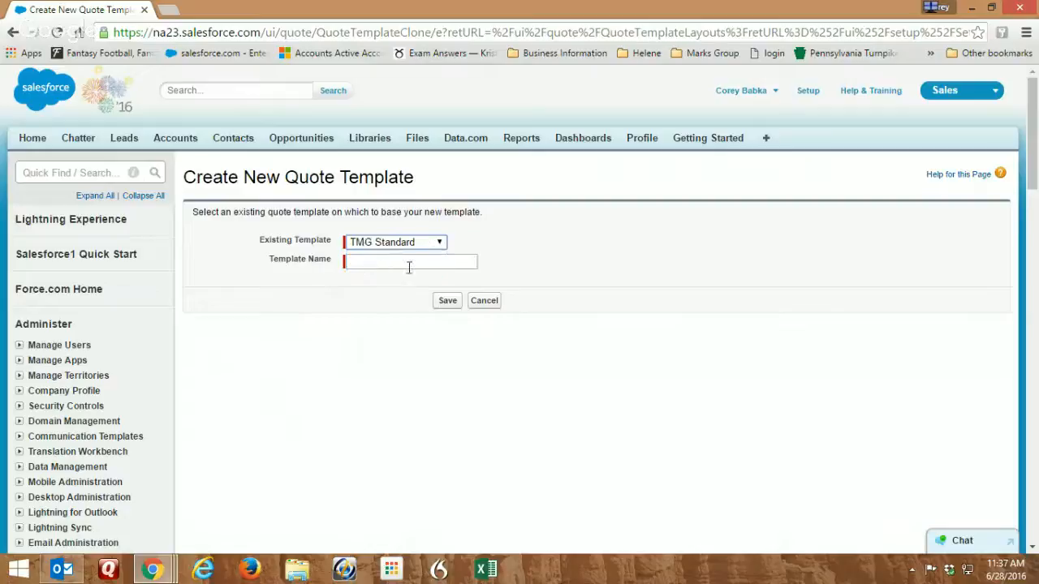
{"action": "left_click", "coordinate": [397, 260]}
{"action": "type", "text": "TMG "}
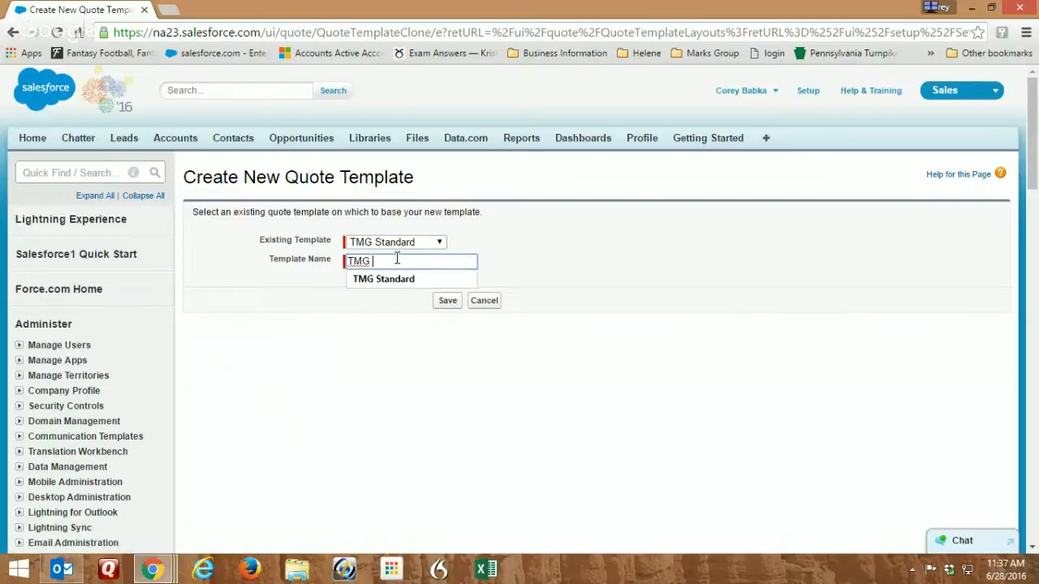
{"action": "type", "text": "Testing"}
{"action": "left_click", "coordinate": [446, 302]}
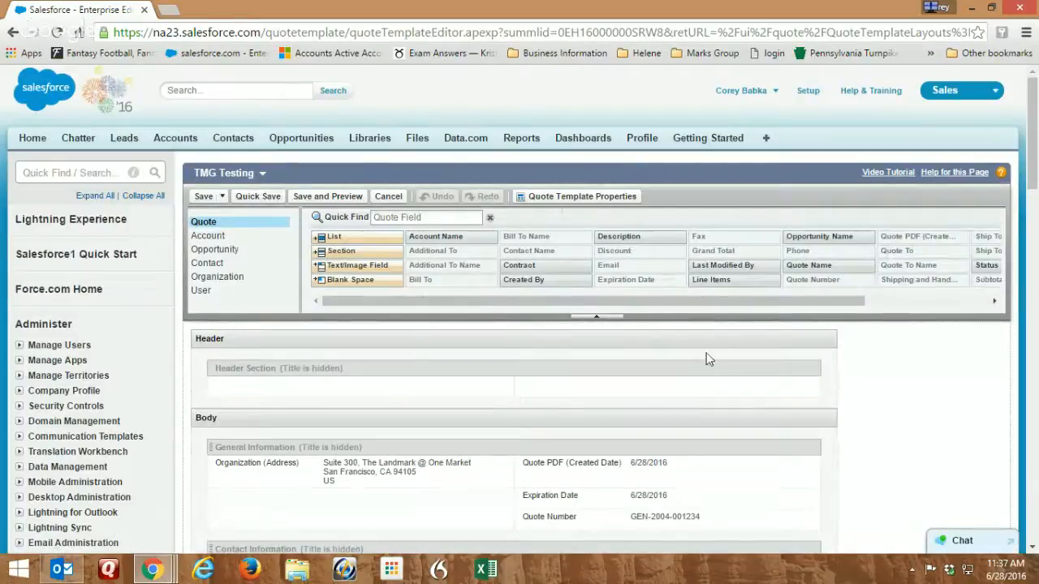
Step: Examine the header and body sections of the TMG Testing template, and show the Account fields available for it
{"action": "scroll", "coordinate": [907, 302], "scroll_direction": "down", "scroll_amount": 3}
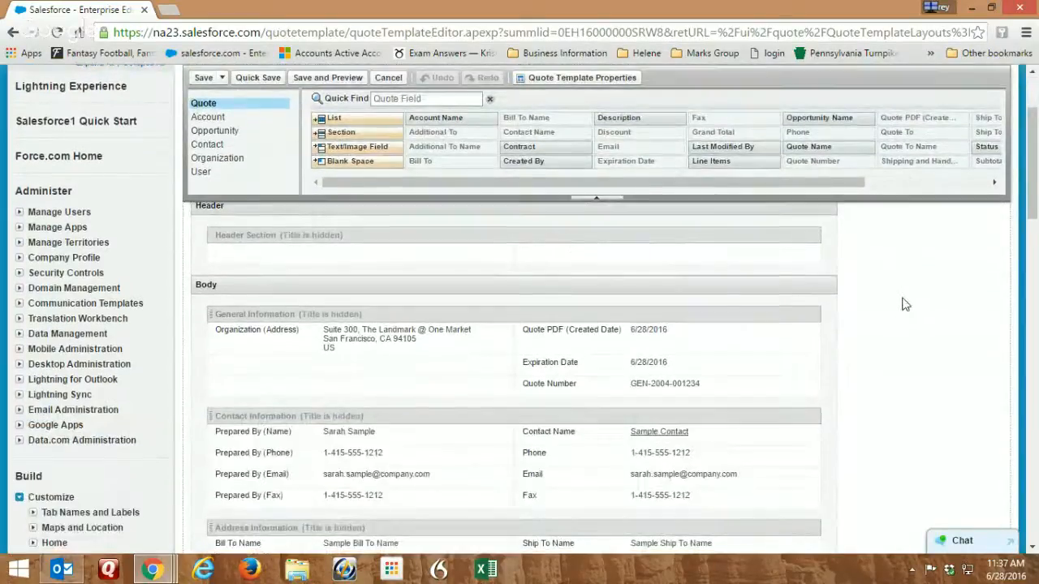
{"action": "scroll", "coordinate": [853, 342], "scroll_direction": "down", "scroll_amount": 2}
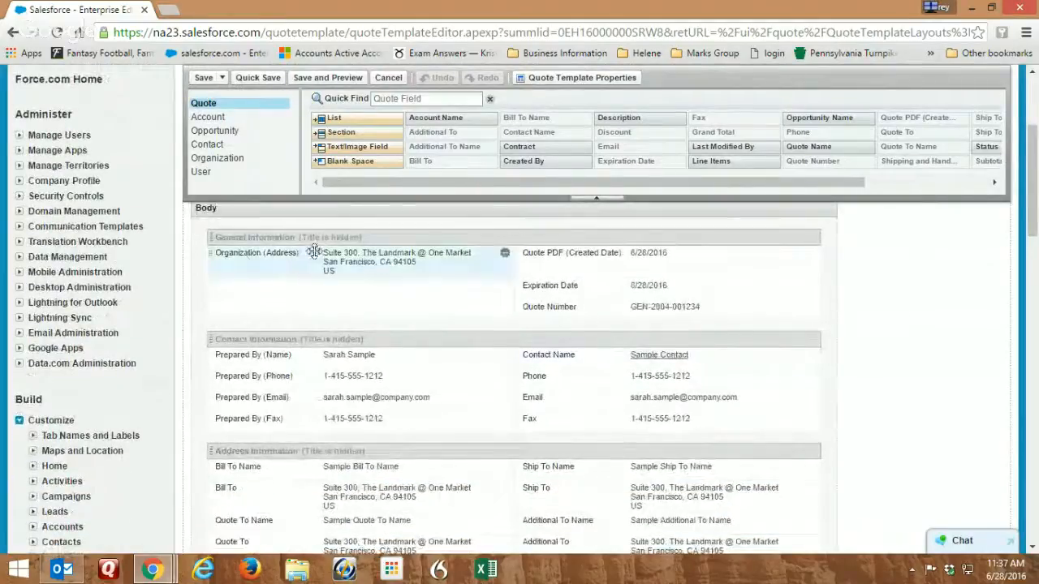
{"action": "scroll", "coordinate": [438, 286], "scroll_direction": "up", "scroll_amount": 3}
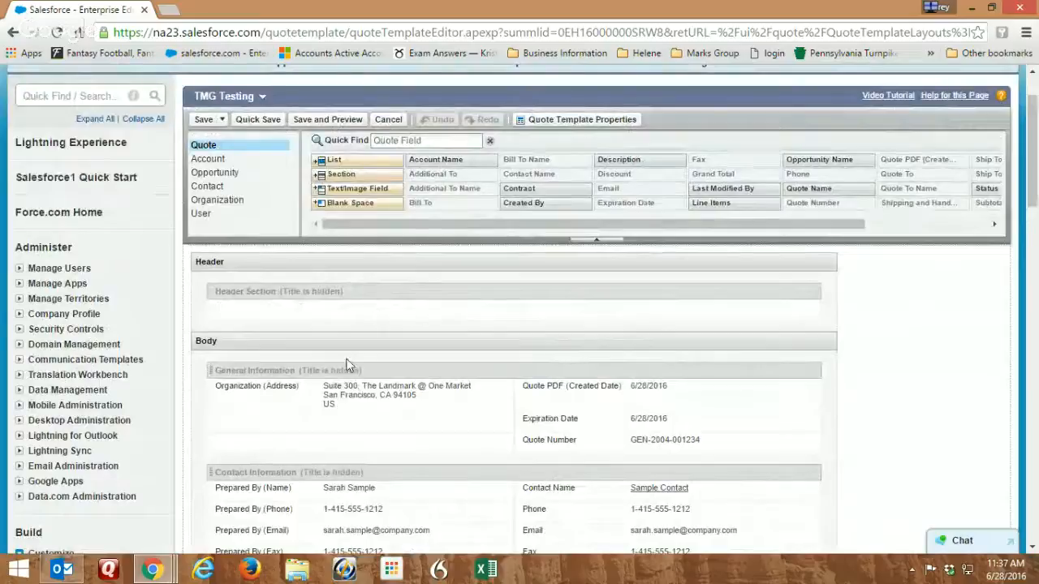
{"action": "scroll", "coordinate": [358, 366], "scroll_direction": "down", "scroll_amount": 3}
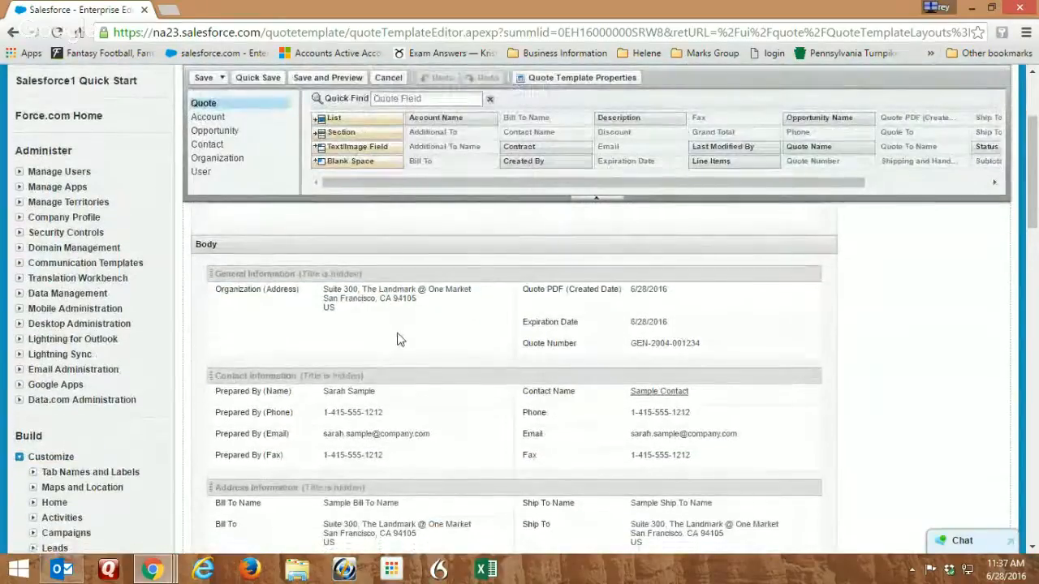
{"action": "scroll", "coordinate": [399, 338], "scroll_direction": "down", "scroll_amount": 2}
{"action": "scroll", "coordinate": [398, 333], "scroll_direction": "up", "scroll_amount": 1}
{"action": "scroll", "coordinate": [397, 330], "scroll_direction": "up", "scroll_amount": 5}
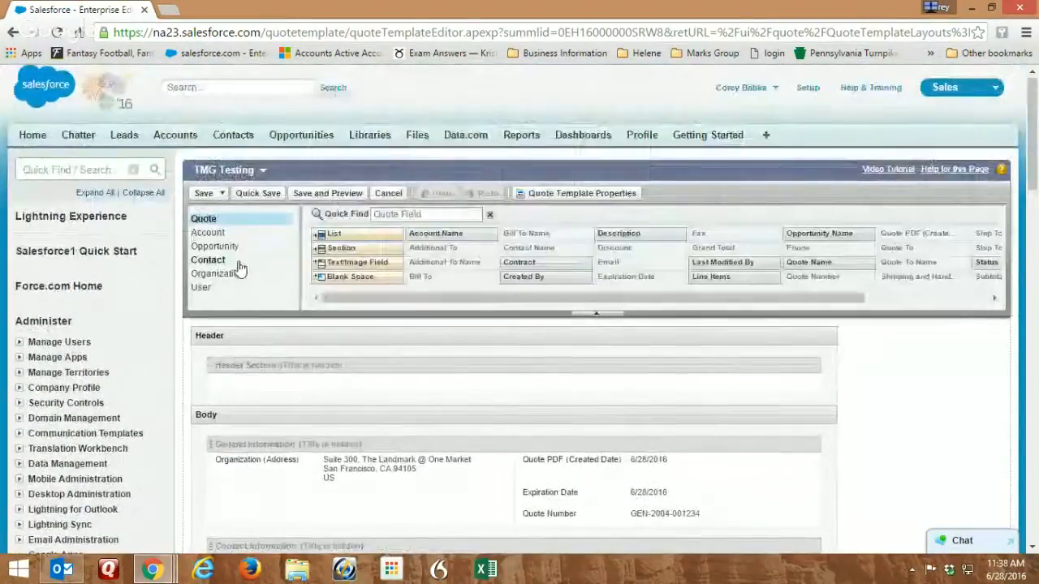
{"action": "scroll", "coordinate": [383, 276], "scroll_direction": "down", "scroll_amount": 5}
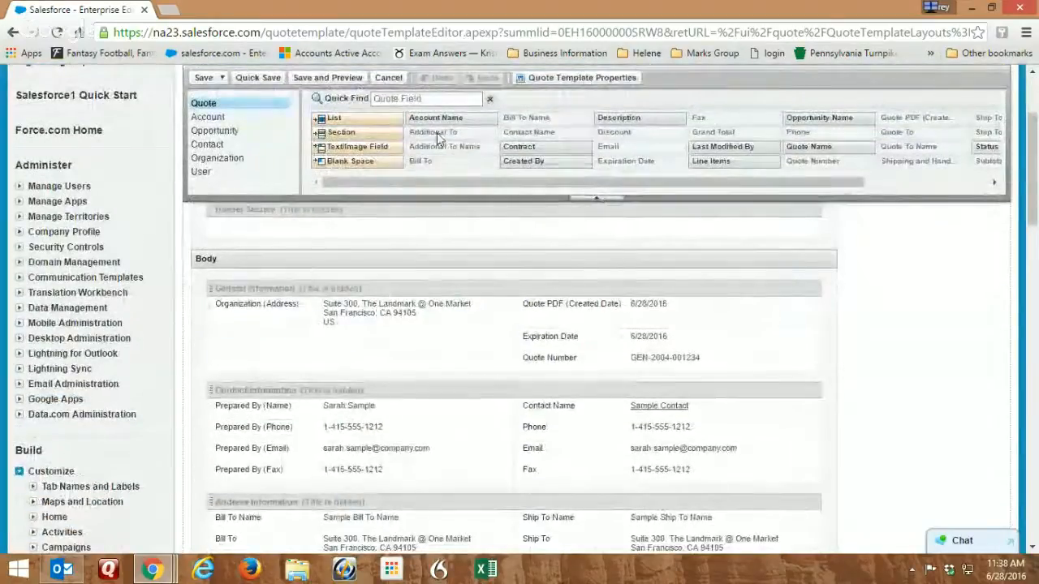
{"action": "left_click", "coordinate": [210, 119]}
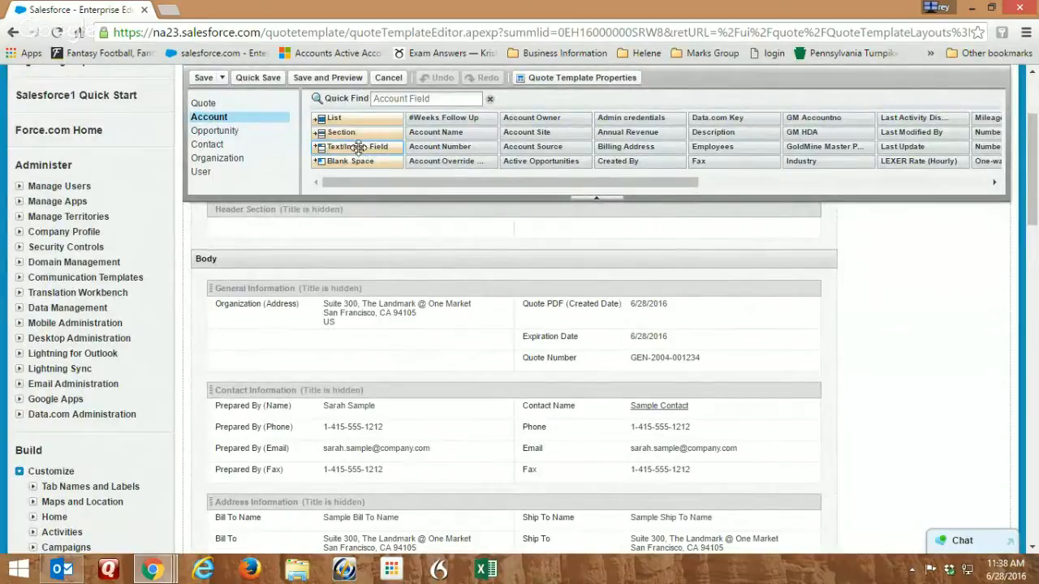
Step: Add a Text/Image Field to the template's Header Section and start inserting an image into it
{"action": "left_click_drag", "start_coordinate": [358, 148], "coordinate": [278, 274]}
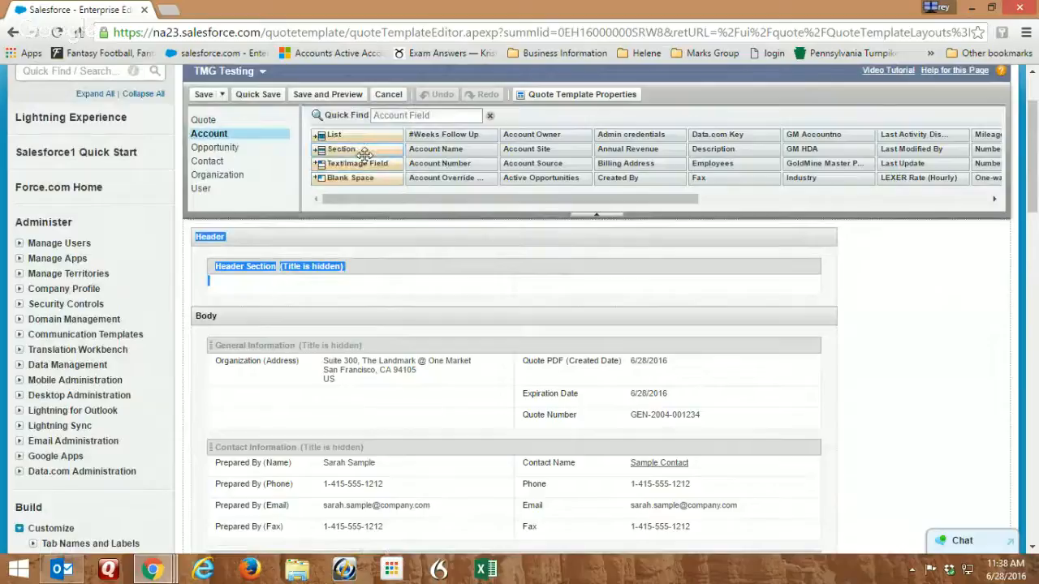
{"action": "left_click_drag", "start_coordinate": [355, 163], "coordinate": [272, 280]}
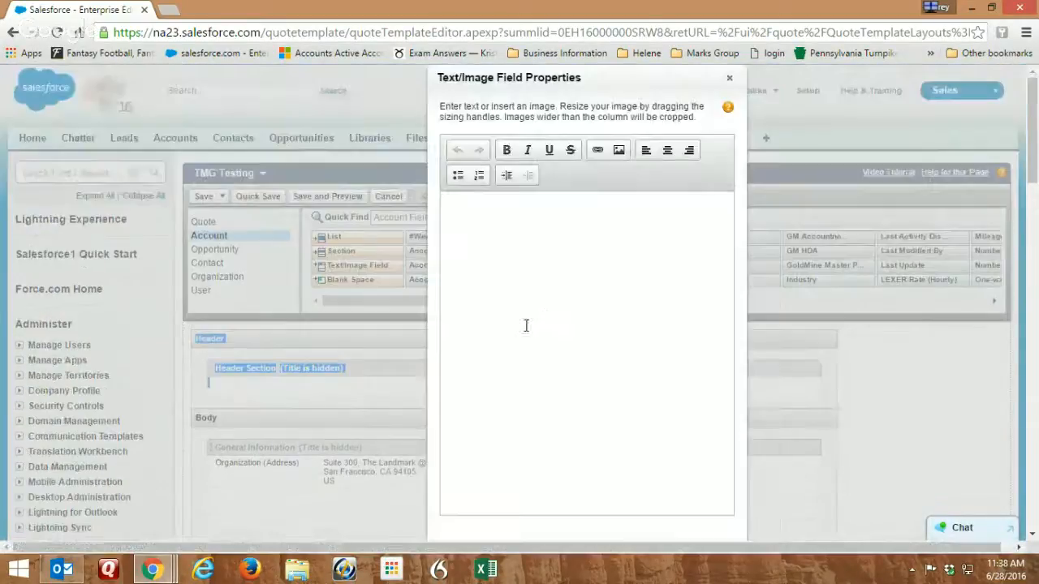
{"action": "left_click", "coordinate": [619, 151]}
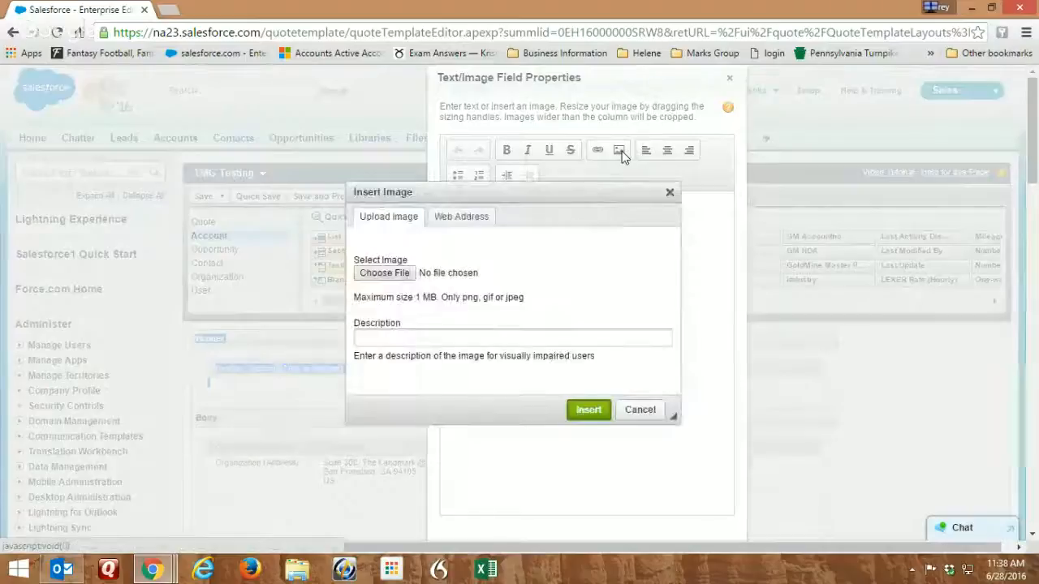
Step: Insert the Google-Plus header JPG from the Business Information - Marks Group folder into the field, with the description "Google"
{"action": "left_click", "coordinate": [397, 274]}
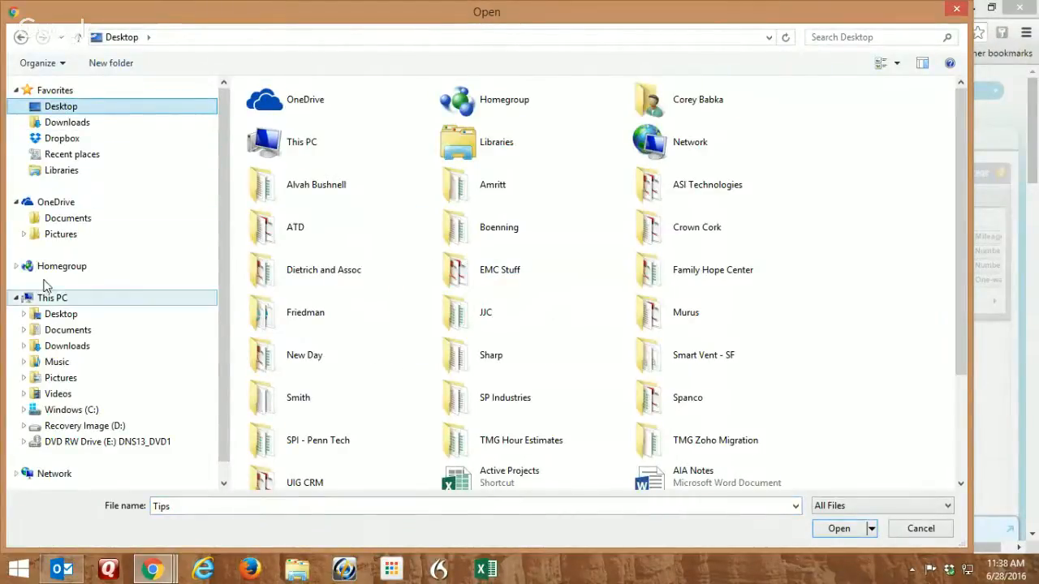
{"action": "left_click", "coordinate": [53, 316]}
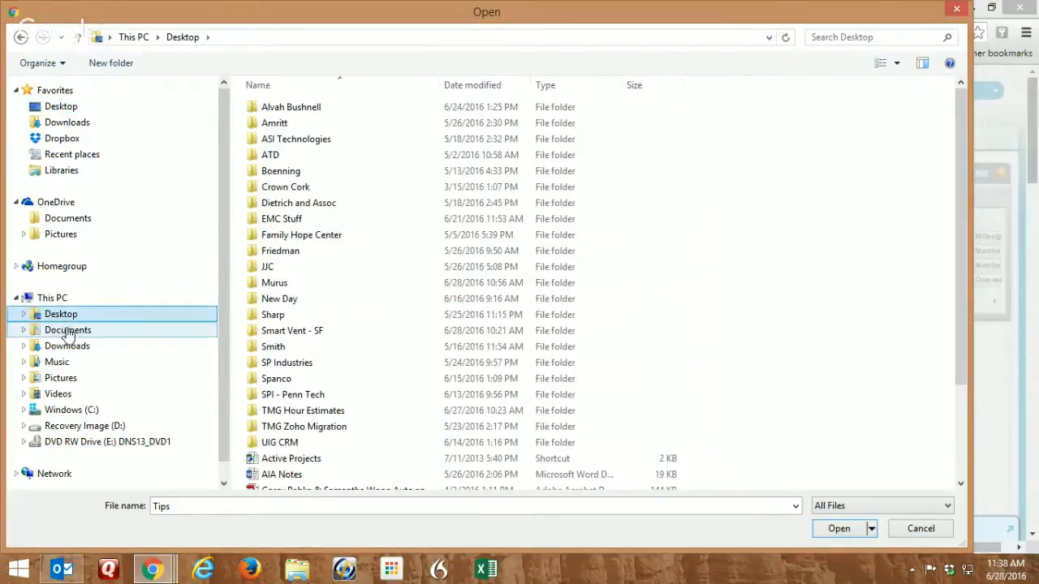
{"action": "left_click", "coordinate": [68, 331]}
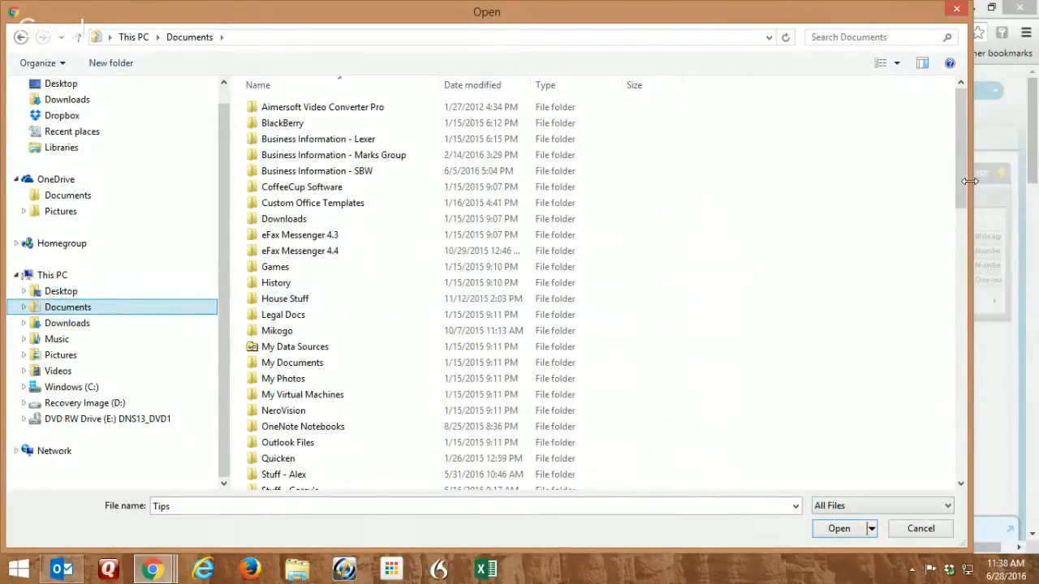
{"action": "left_click_drag", "start_coordinate": [960, 173], "coordinate": [904, 159]}
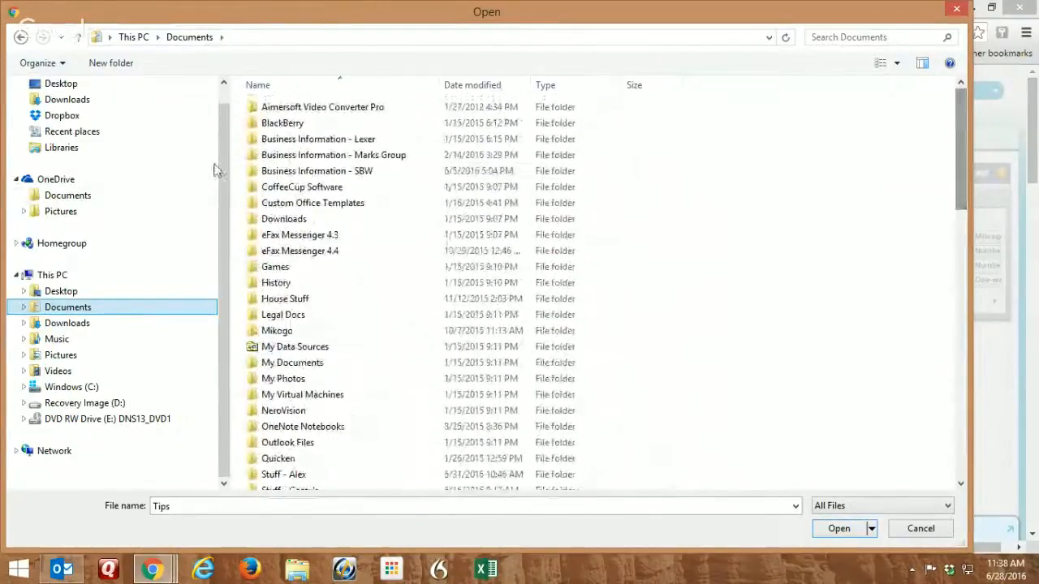
{"action": "double_click", "coordinate": [348, 156]}
{"action": "double_click", "coordinate": [325, 379]}
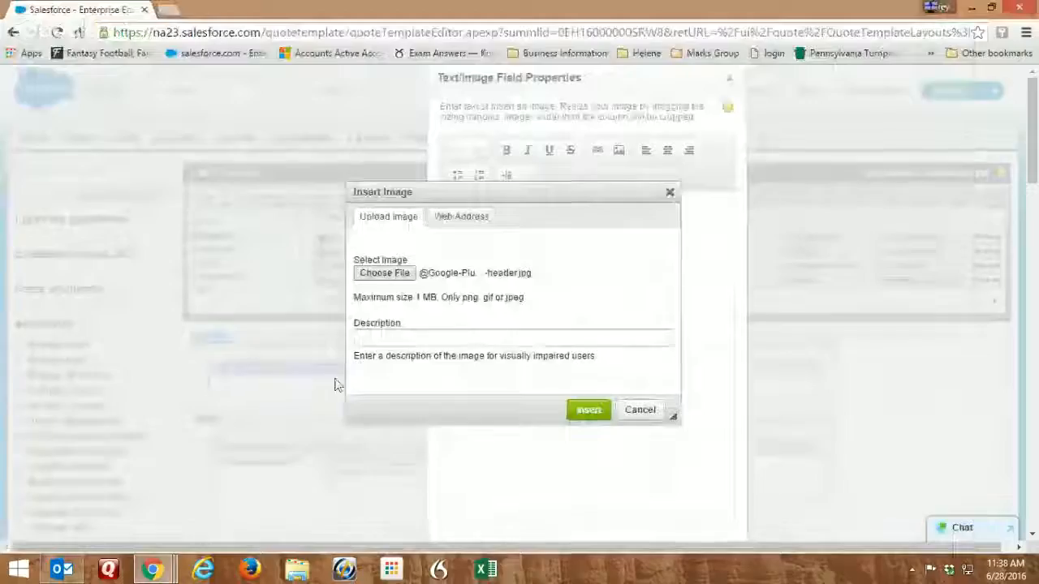
{"action": "left_click", "coordinate": [505, 341]}
{"action": "type", "text": "Google"}
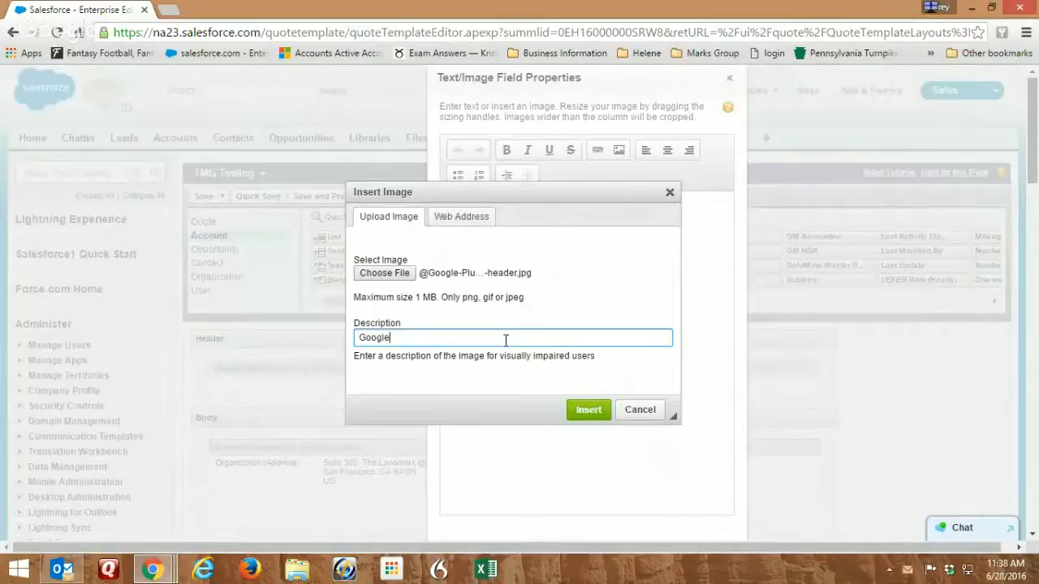
{"action": "left_click", "coordinate": [586, 411]}
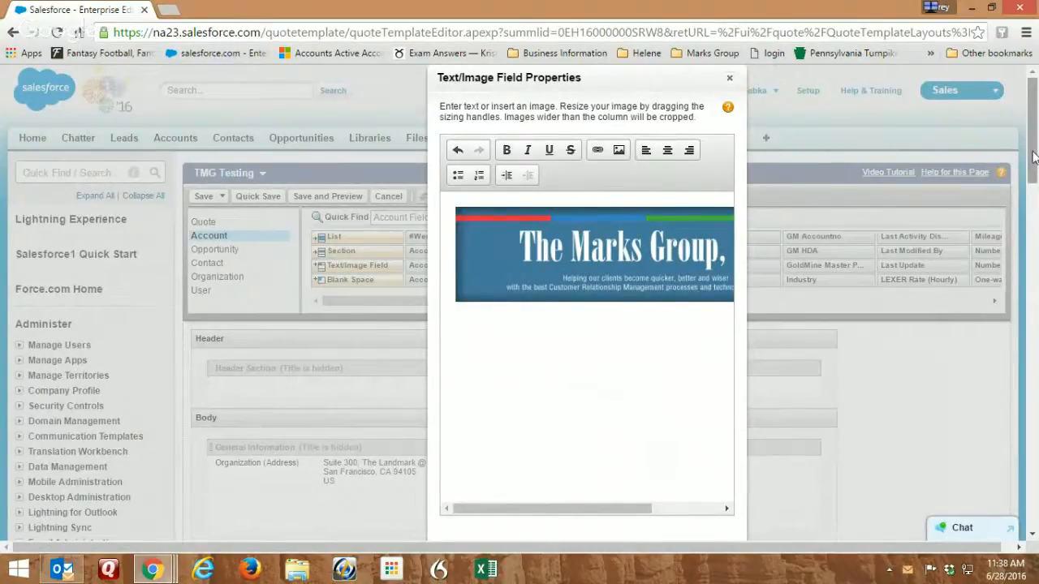
Step: Try to select the inserted banner image for resizing, and close the Text/Image Field properties without saving
{"action": "scroll", "coordinate": [1033, 156], "scroll_direction": "down", "scroll_amount": 2}
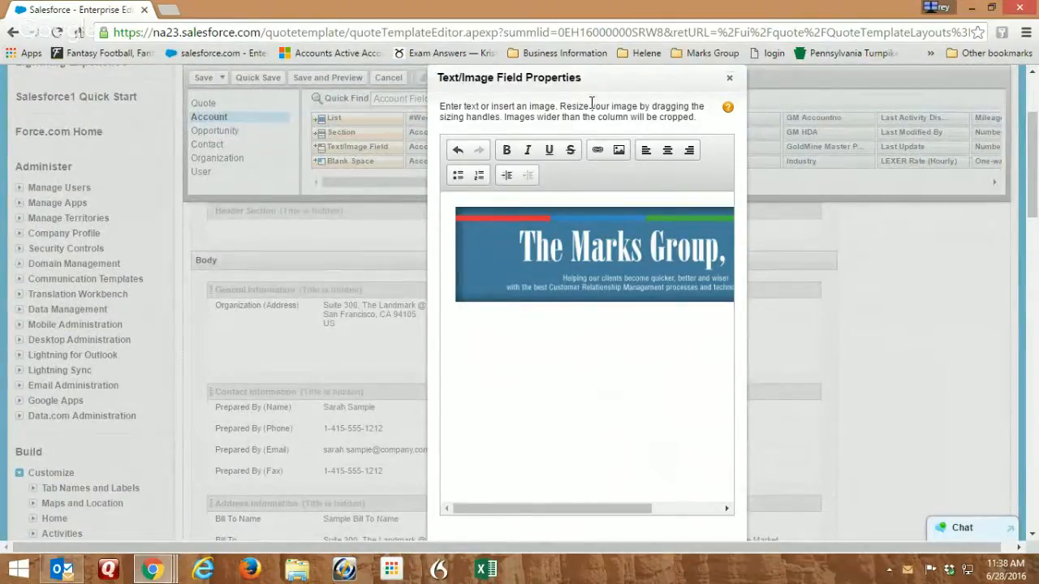
{"action": "key", "text": "ctrl+a"}
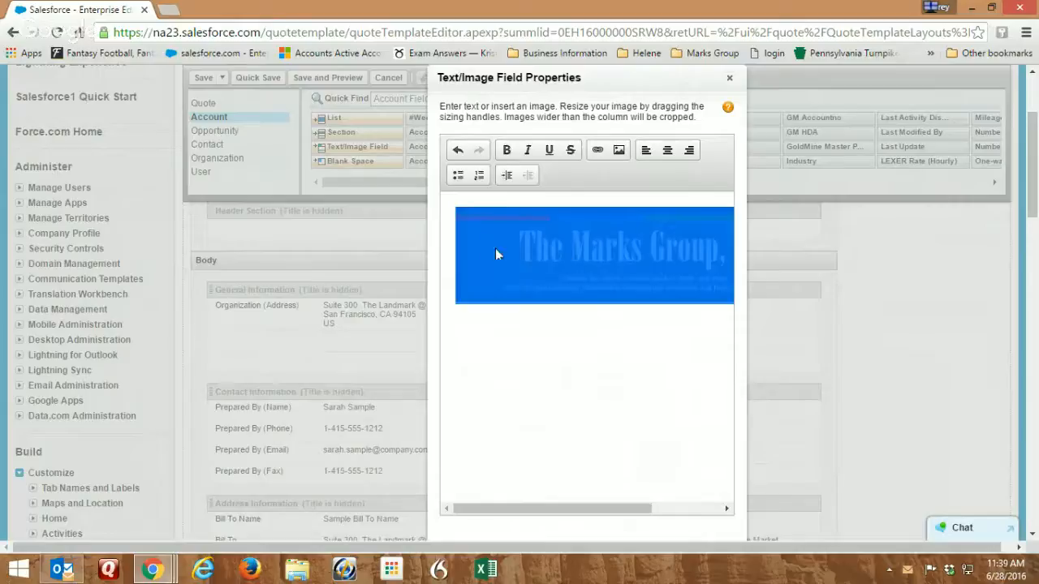
{"action": "left_click", "coordinate": [595, 385]}
{"action": "left_click", "coordinate": [547, 270]}
{"action": "left_click", "coordinate": [614, 370]}
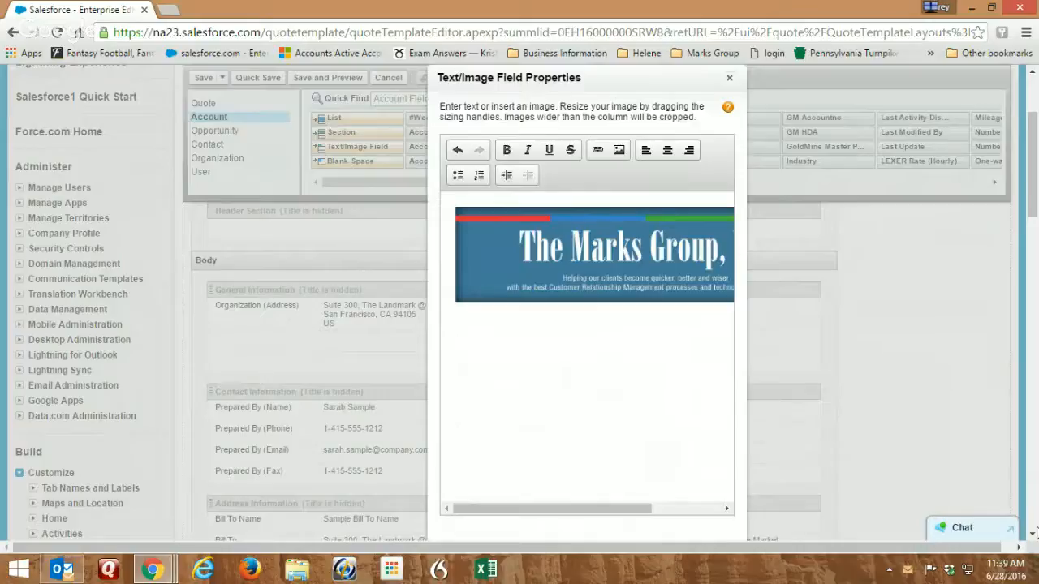
{"action": "left_click", "coordinate": [1019, 548]}
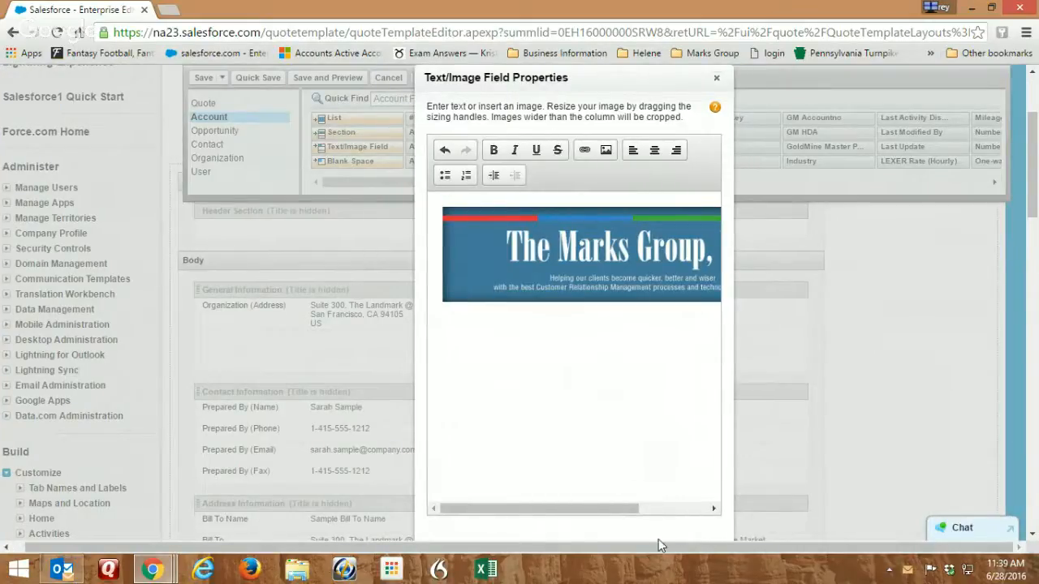
{"action": "left_click_drag", "start_coordinate": [695, 85], "coordinate": [597, 171]}
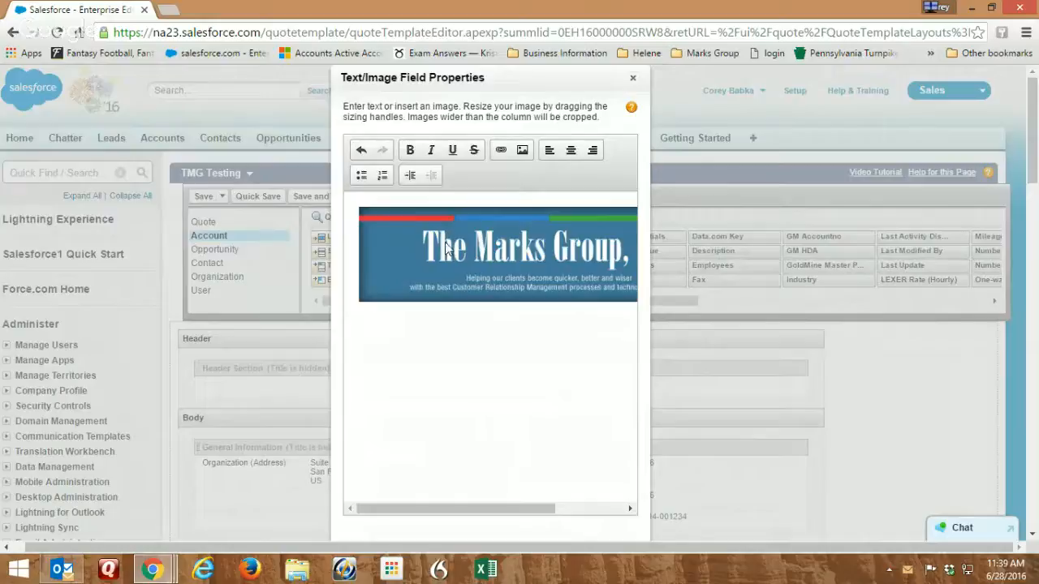
{"action": "left_click", "coordinate": [636, 79]}
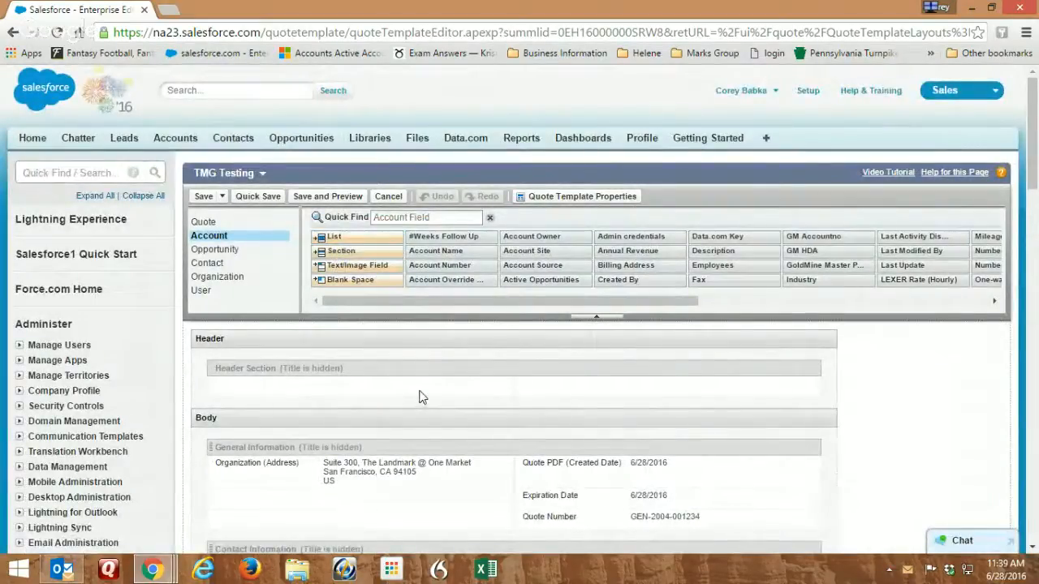
Step: Examine the template's body sections and the column properties of the Quote Line Items list, leaving without changes
{"action": "scroll", "coordinate": [749, 376], "scroll_direction": "down", "scroll_amount": 3}
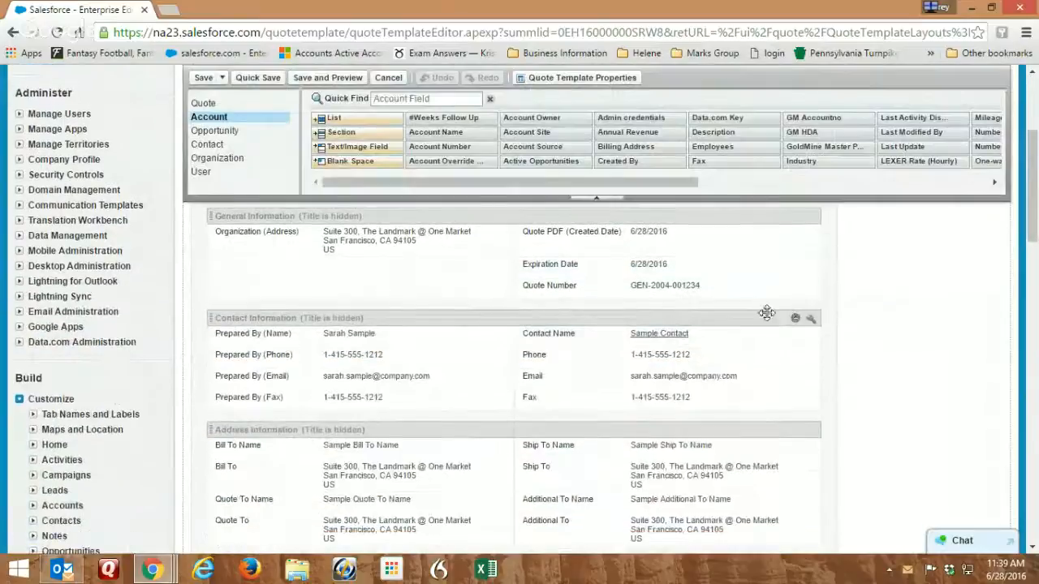
{"action": "scroll", "coordinate": [456, 315], "scroll_direction": "down", "scroll_amount": 2}
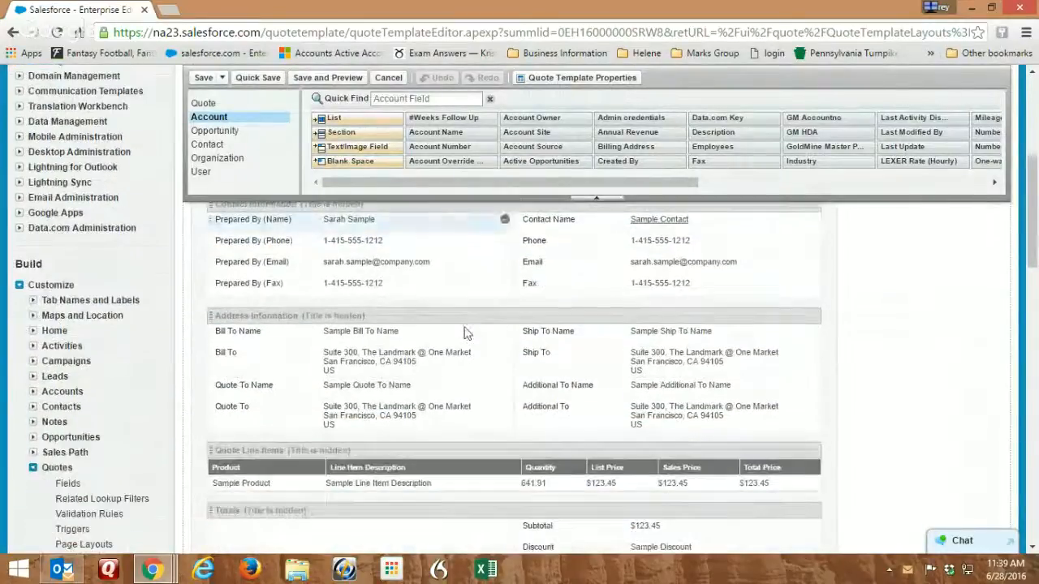
{"action": "left_click", "coordinate": [321, 225]}
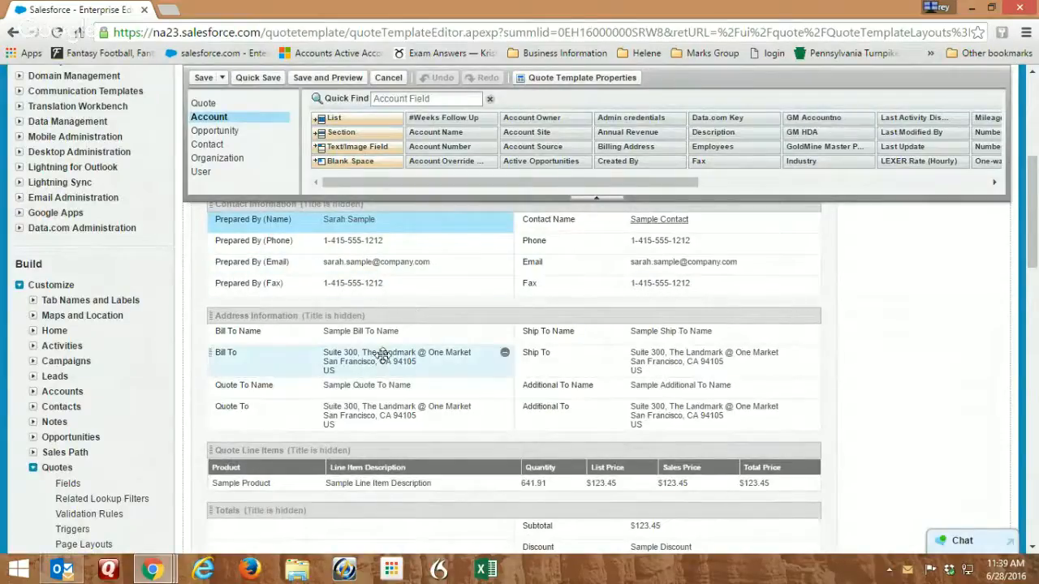
{"action": "scroll", "coordinate": [457, 373], "scroll_direction": "down", "scroll_amount": 1}
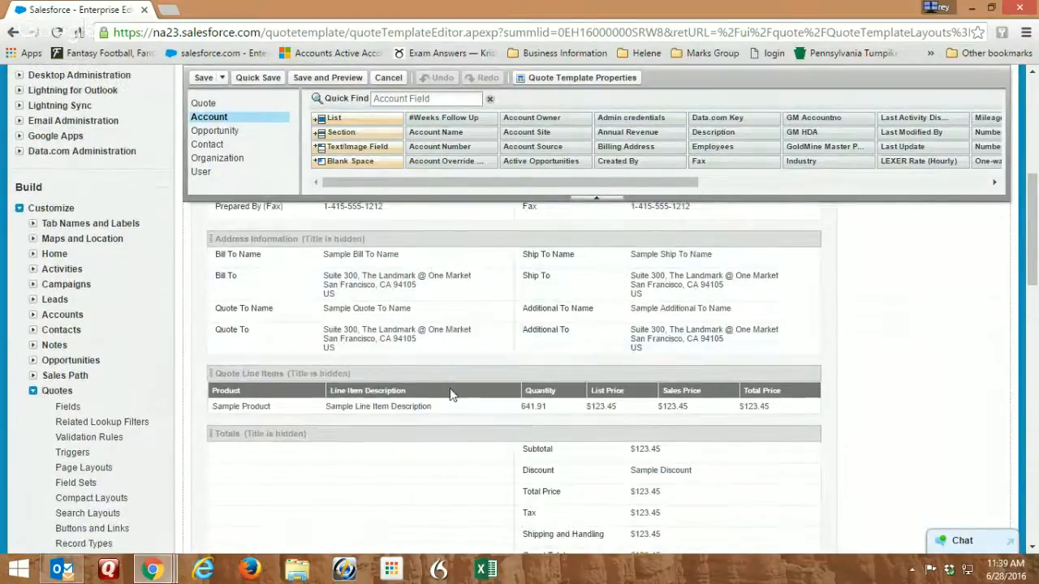
{"action": "scroll", "coordinate": [350, 321], "scroll_direction": "down", "scroll_amount": 2}
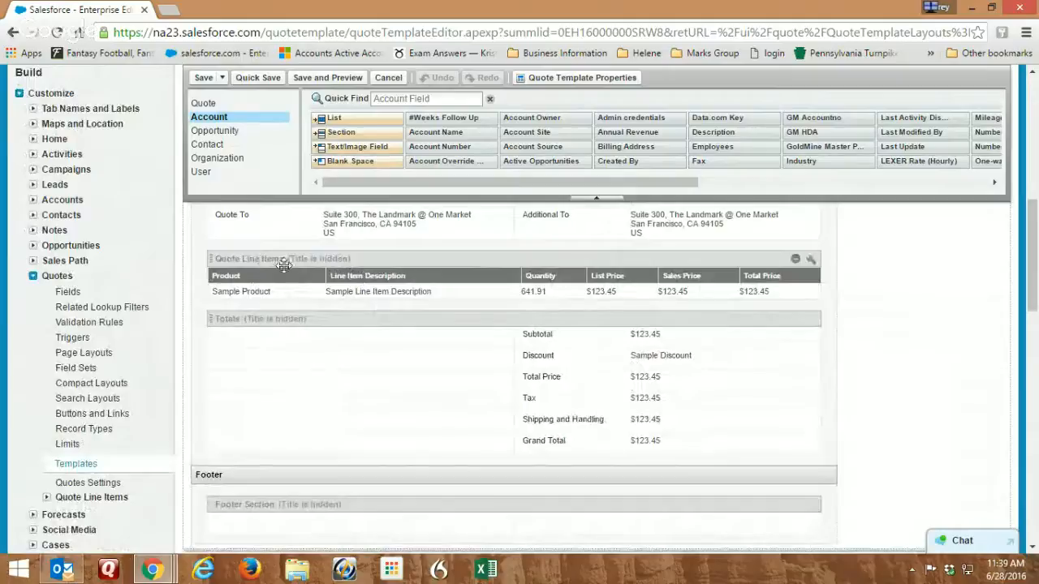
{"action": "left_click", "coordinate": [810, 262]}
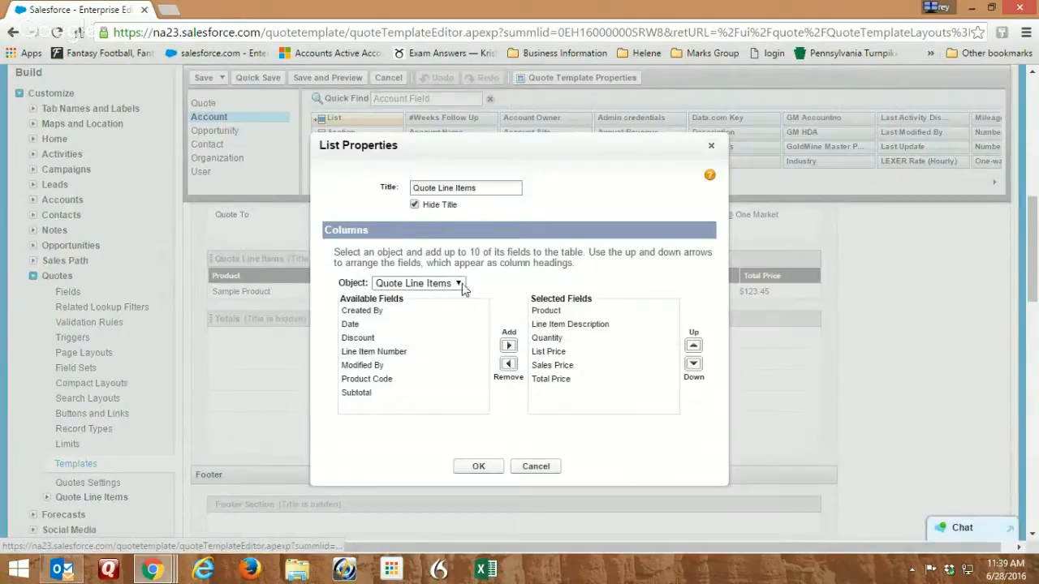
{"action": "left_click", "coordinate": [523, 468]}
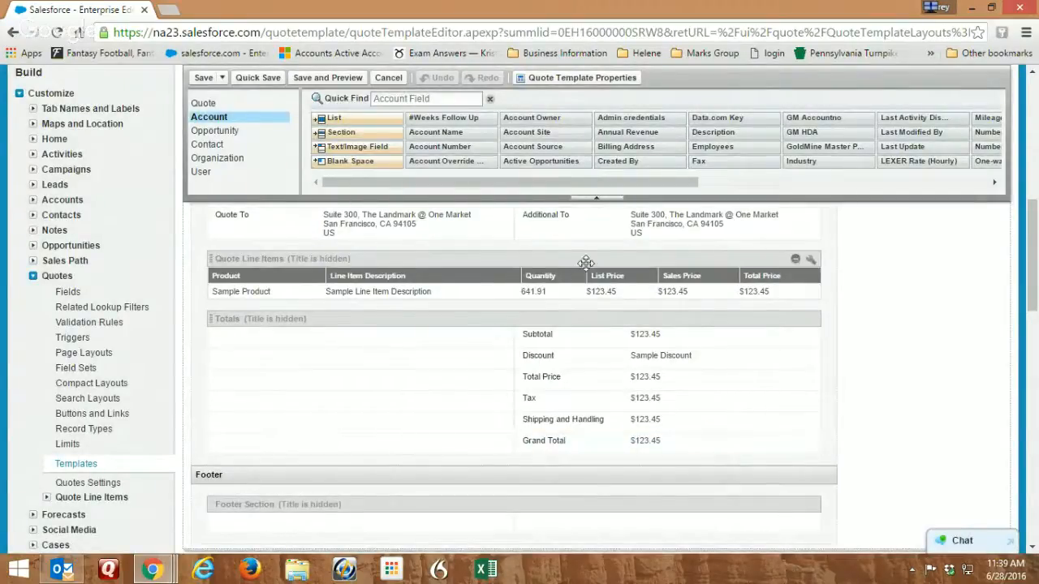
Step: Move the Quote Line Items section above Address Information, and return it to its place above Totals
{"action": "left_click_drag", "start_coordinate": [585, 258], "coordinate": [553, 349]}
{"action": "scroll", "coordinate": [528, 323], "scroll_direction": "down", "scroll_amount": 2}
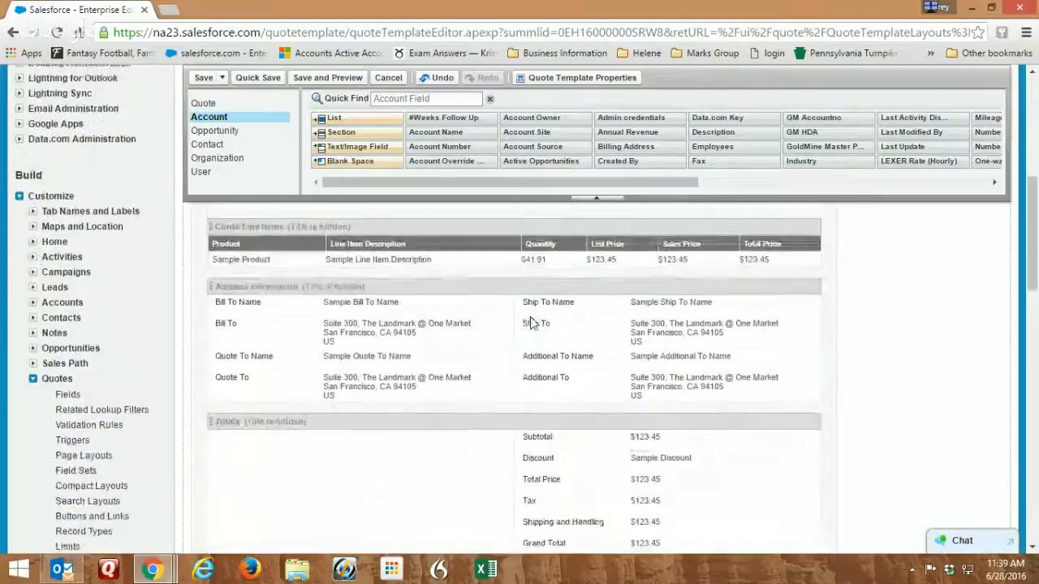
{"action": "scroll", "coordinate": [530, 323], "scroll_direction": "up", "scroll_amount": 1}
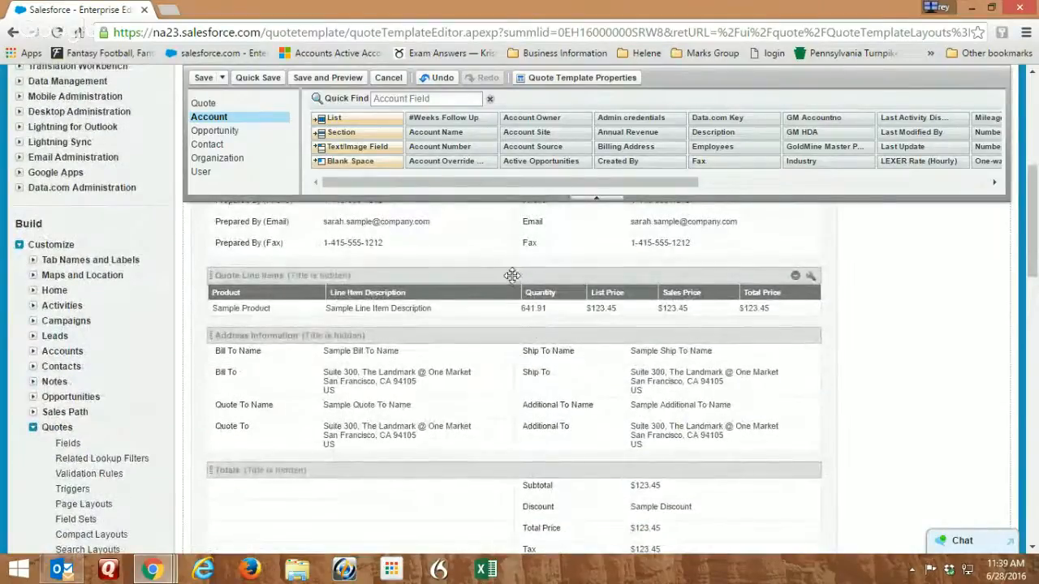
{"action": "left_click_drag", "start_coordinate": [509, 276], "coordinate": [511, 444]}
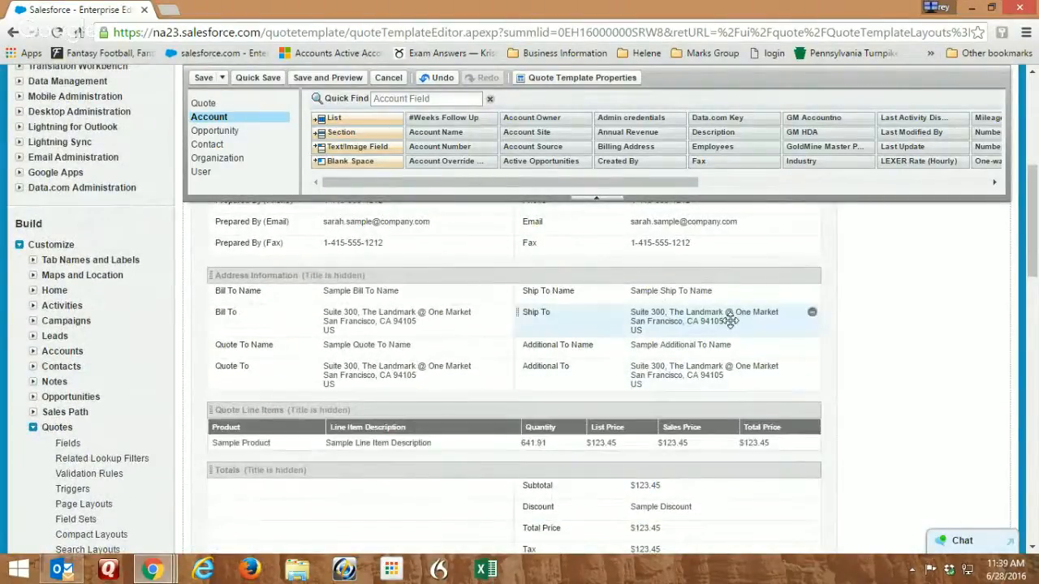
Step: Add the Product Code field as a column in the Quote Line Items list
{"action": "scroll", "coordinate": [779, 305], "scroll_direction": "down", "scroll_amount": 2}
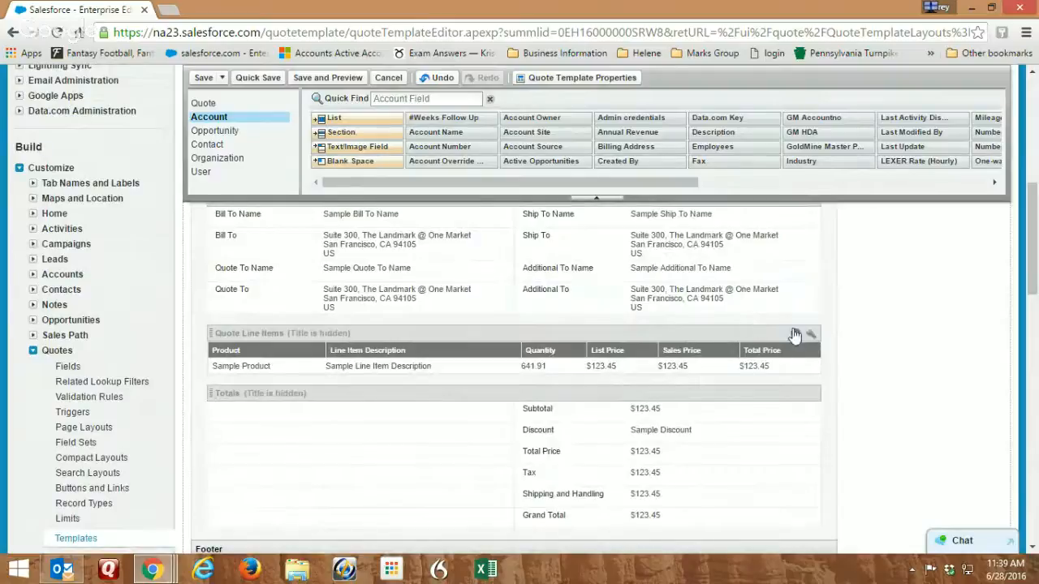
{"action": "left_click", "coordinate": [812, 334]}
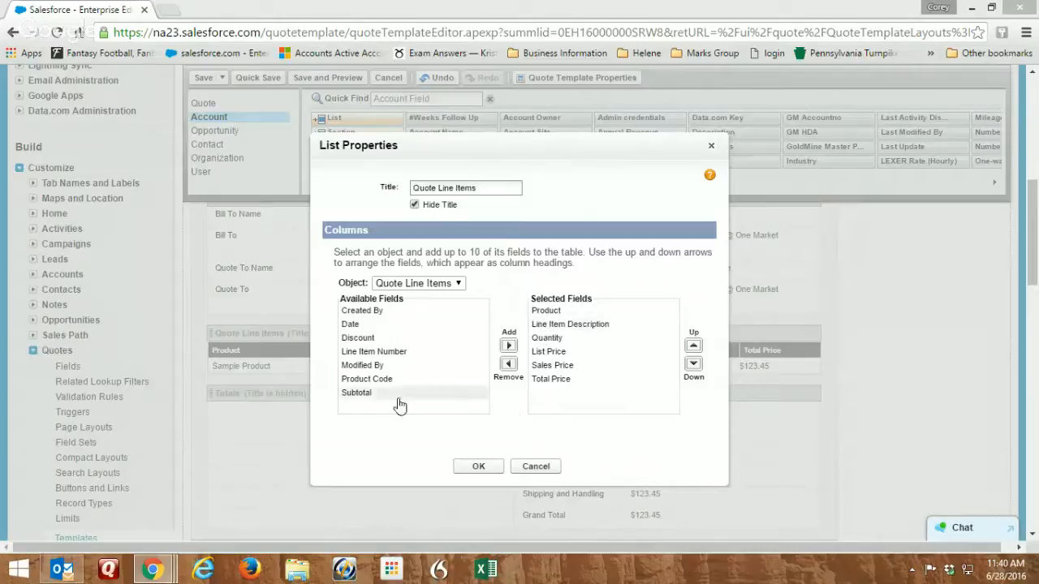
{"action": "left_click", "coordinate": [363, 380]}
{"action": "left_click", "coordinate": [509, 347]}
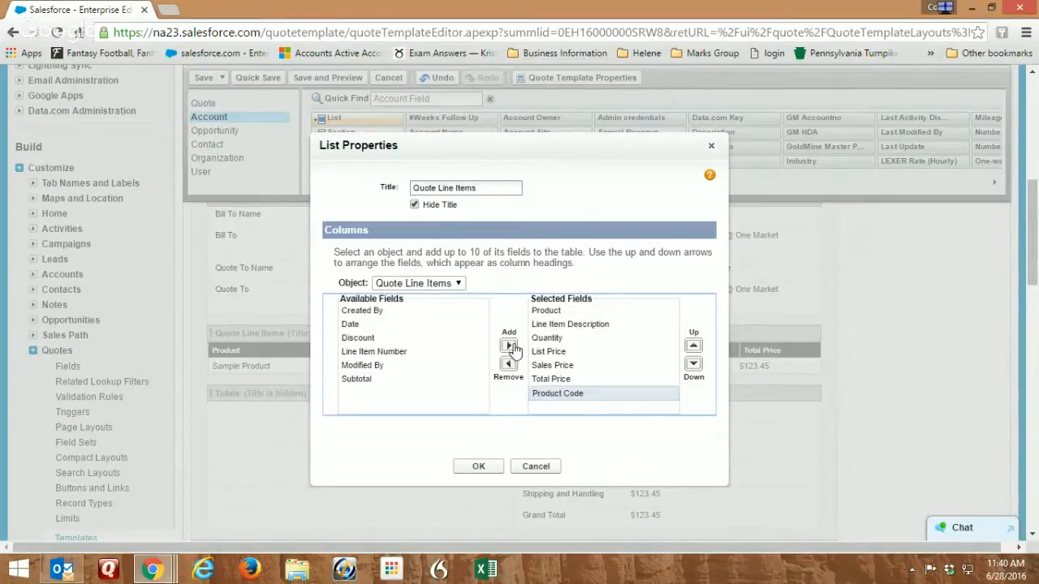
{"action": "left_click", "coordinate": [477, 467]}
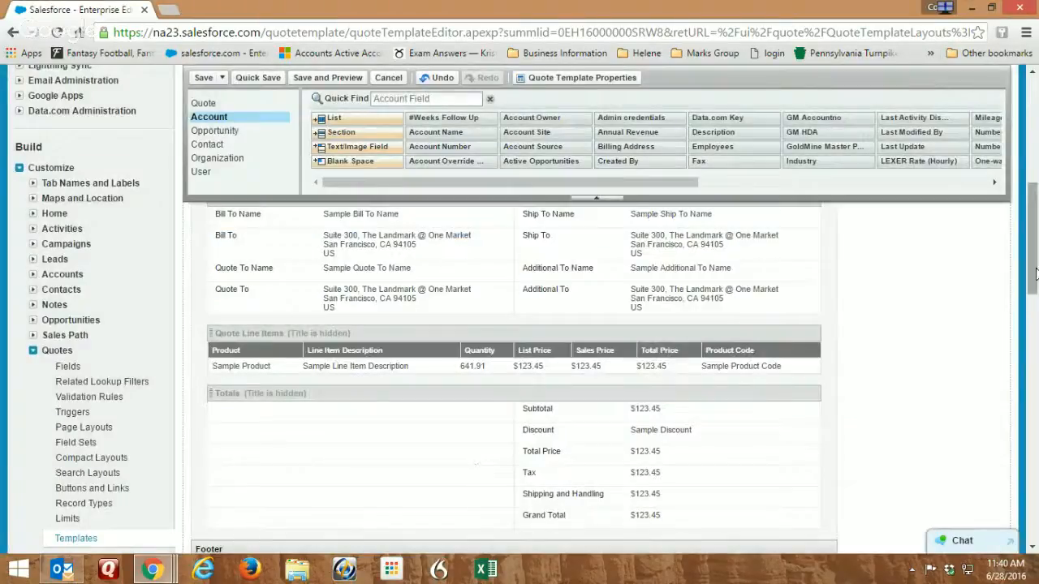
Step: Remove the Ship To Name, Ship To, Additional To Name and Additional To fields from the Address Information section
{"action": "scroll", "coordinate": [515, 325], "scroll_direction": "up", "scroll_amount": 3}
{"action": "scroll", "coordinate": [514, 294], "scroll_direction": "down", "scroll_amount": 2}
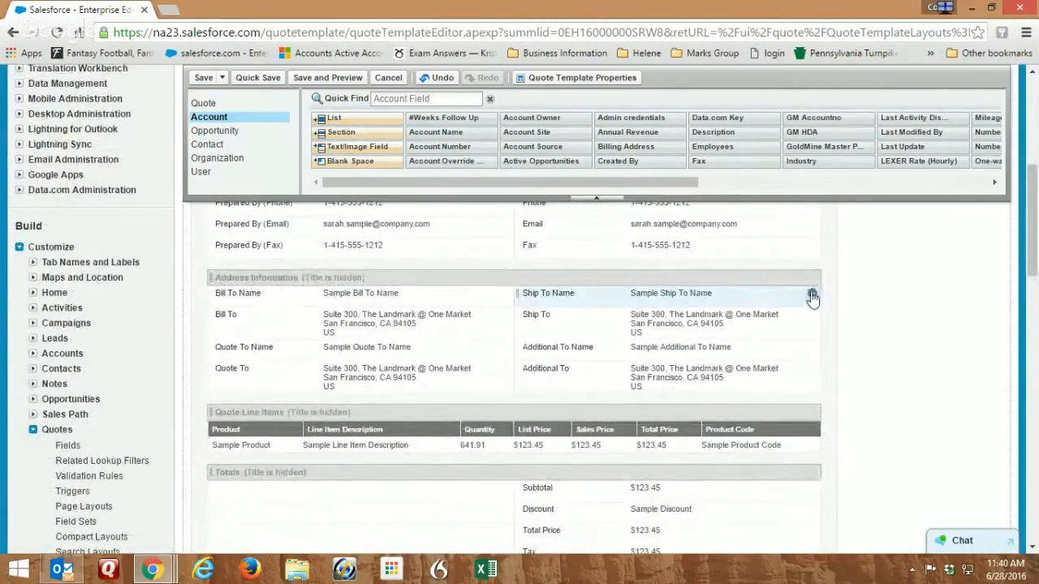
{"action": "left_click", "coordinate": [811, 295]}
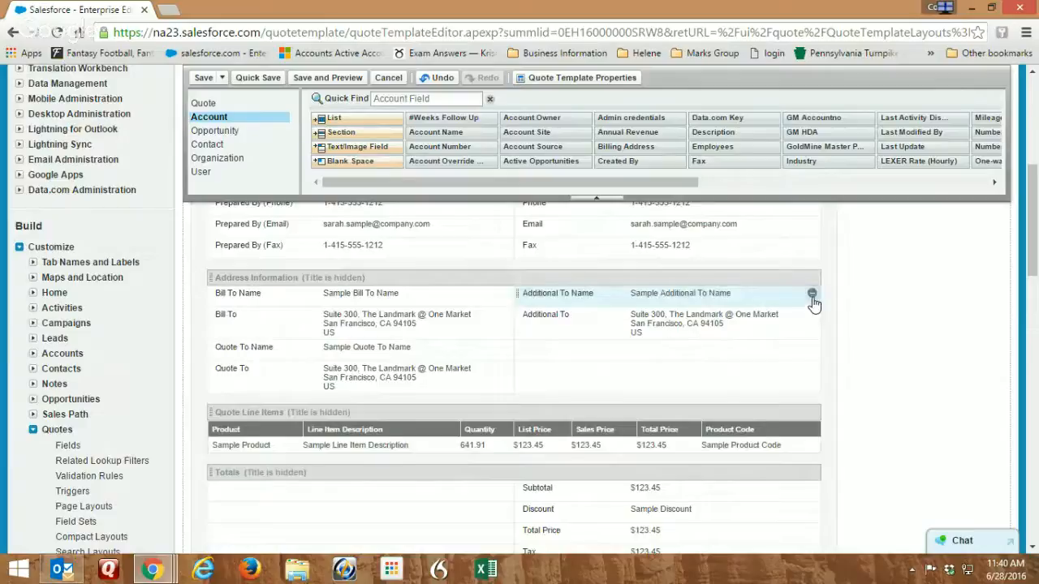
{"action": "left_click", "coordinate": [812, 294]}
{"action": "left_click", "coordinate": [812, 293]}
{"action": "scroll", "coordinate": [919, 326], "scroll_direction": "up", "scroll_amount": 4}
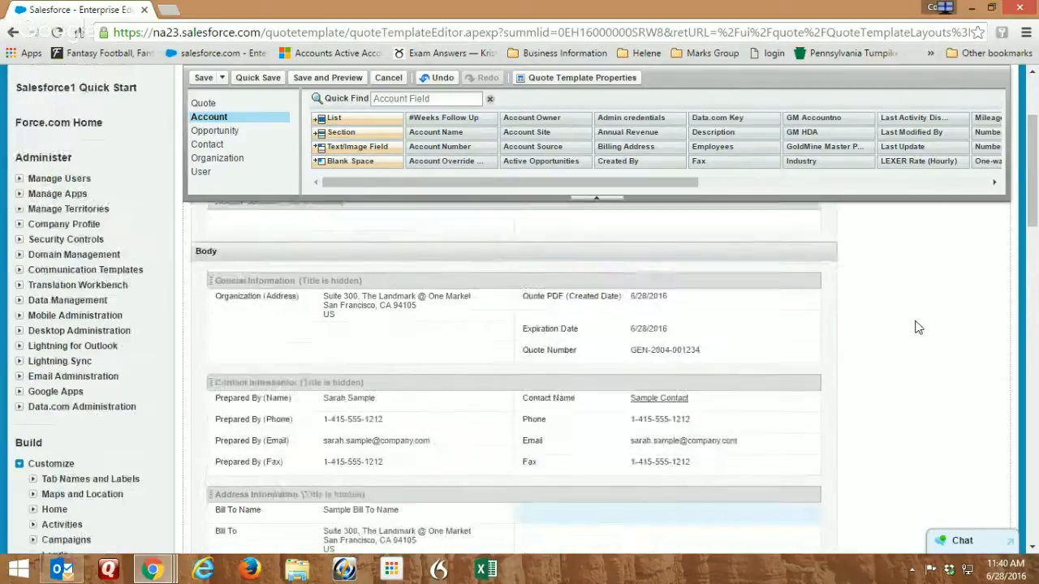
{"action": "scroll", "coordinate": [917, 326], "scroll_direction": "down", "scroll_amount": 6}
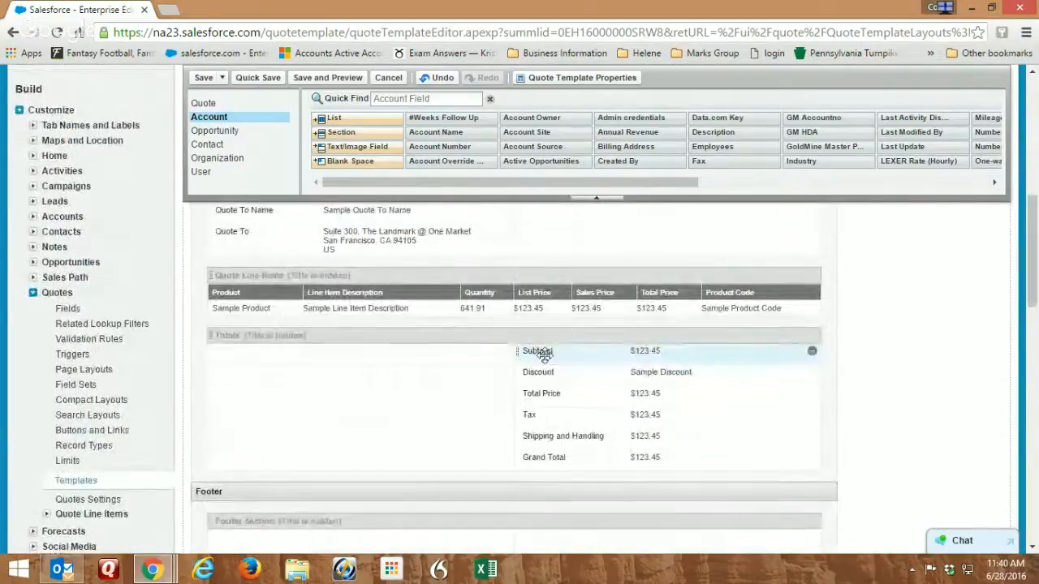
{"action": "scroll", "coordinate": [706, 331], "scroll_direction": "up", "scroll_amount": 5}
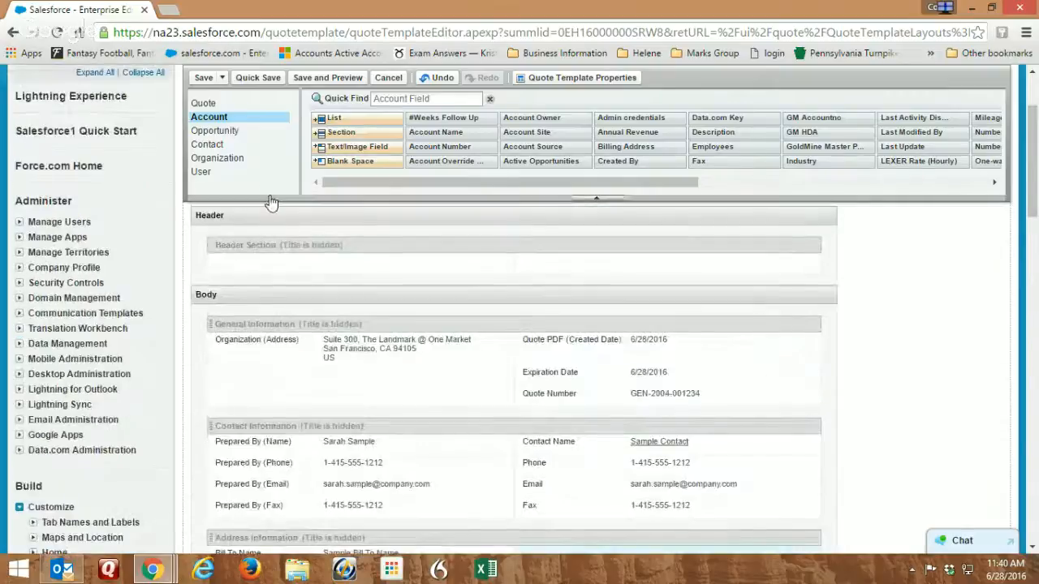
Step: Save the edited quote template and activate TMG Testing in the Quote Templates list
{"action": "left_click", "coordinate": [203, 77]}
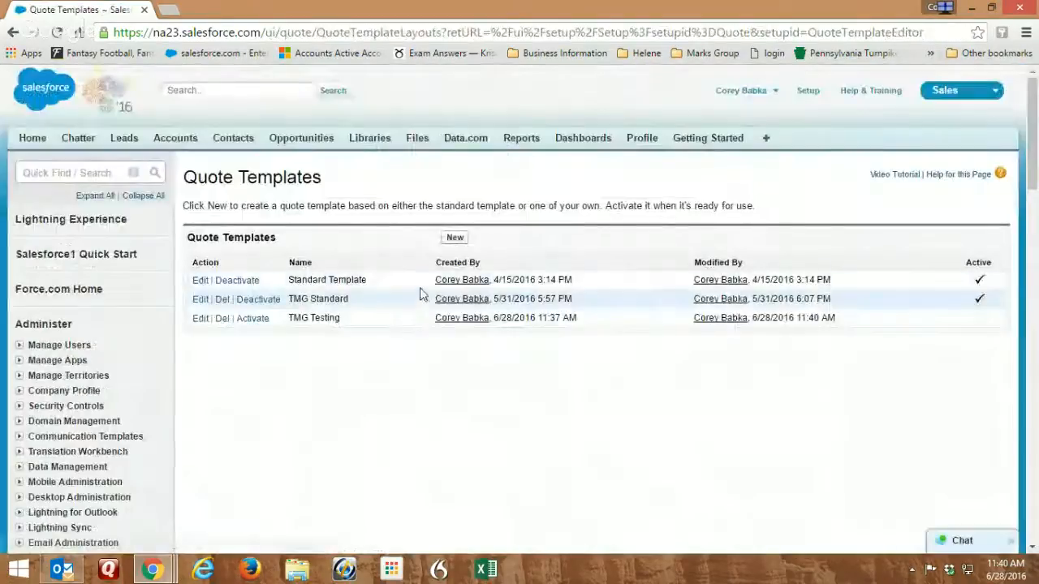
{"action": "left_click", "coordinate": [251, 325]}
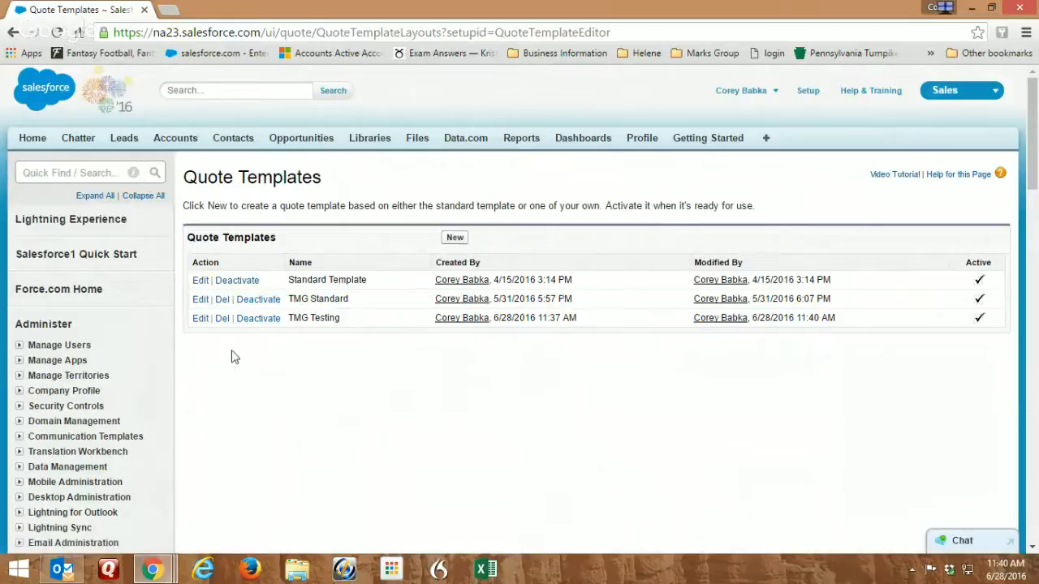
Step: Open the Test Quote record from the ABC Company Inc.- New products opportunity
{"action": "left_click", "coordinate": [301, 139]}
{"action": "left_click", "coordinate": [290, 300]}
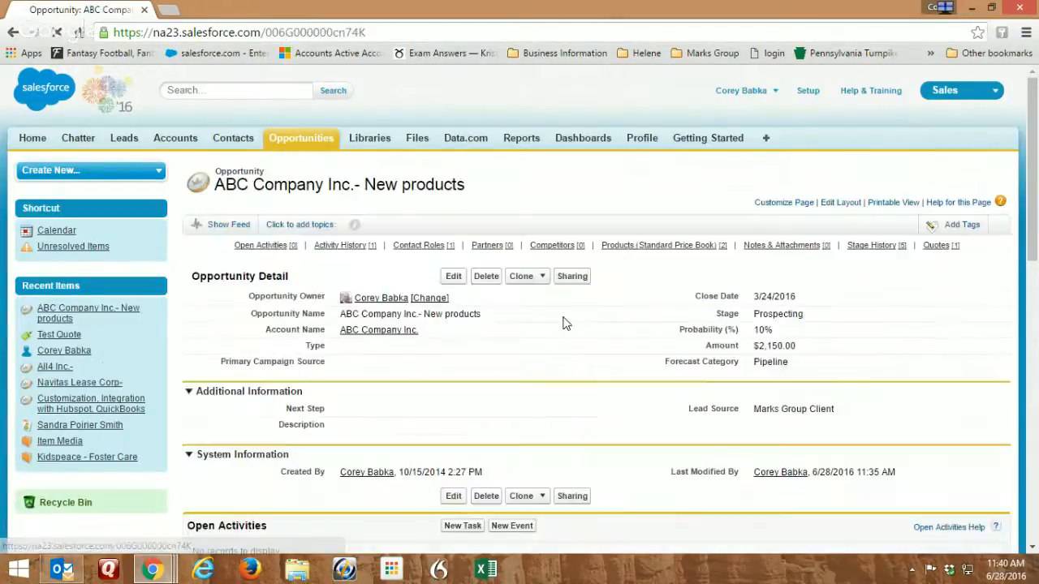
{"action": "mouse_move", "coordinate": [871, 249]}
{"action": "mouse_move", "coordinate": [936, 246]}
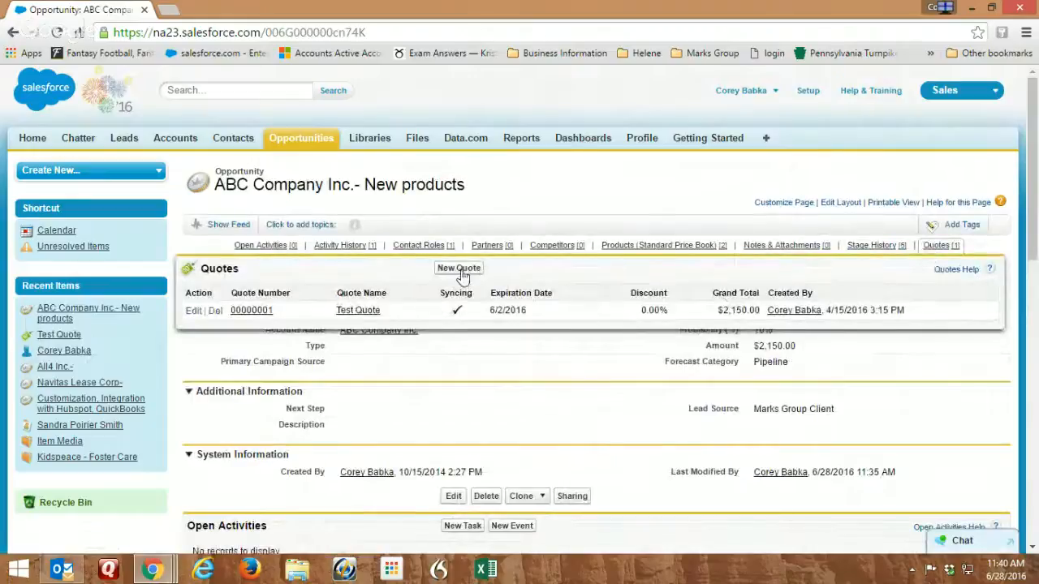
{"action": "left_click", "coordinate": [248, 311]}
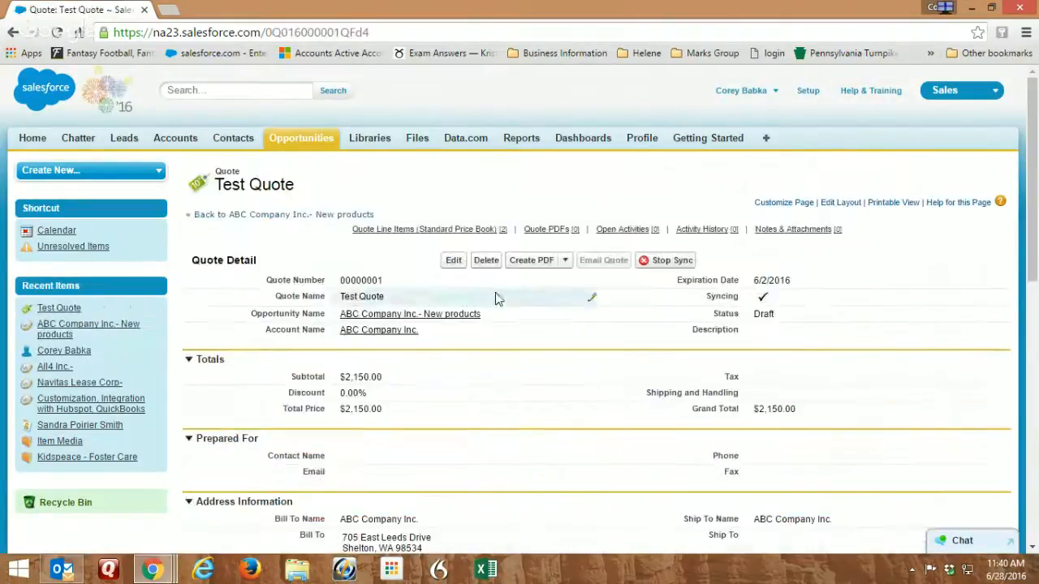
Step: Look up the quote templates available for creating a PDF of Test Quote, and cancel without choosing one
{"action": "left_click", "coordinate": [568, 261]}
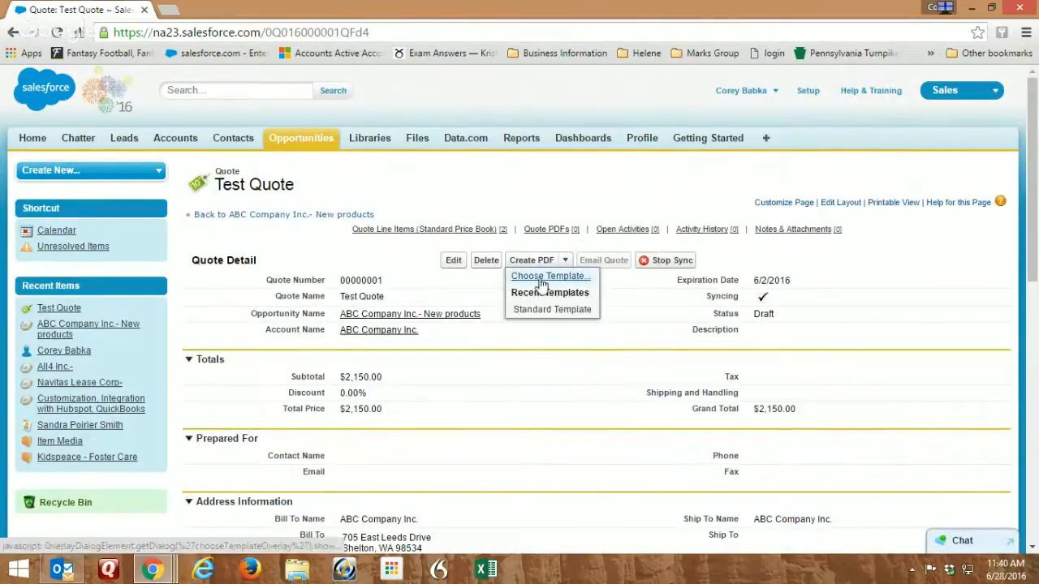
{"action": "left_click", "coordinate": [541, 277]}
{"action": "left_click", "coordinate": [573, 306]}
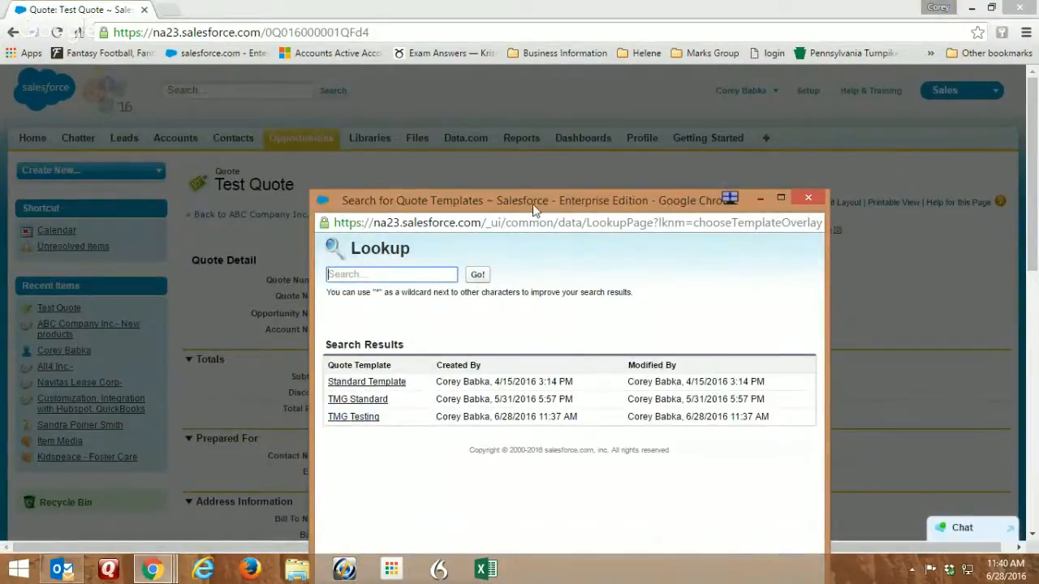
{"action": "left_click", "coordinate": [819, 198]}
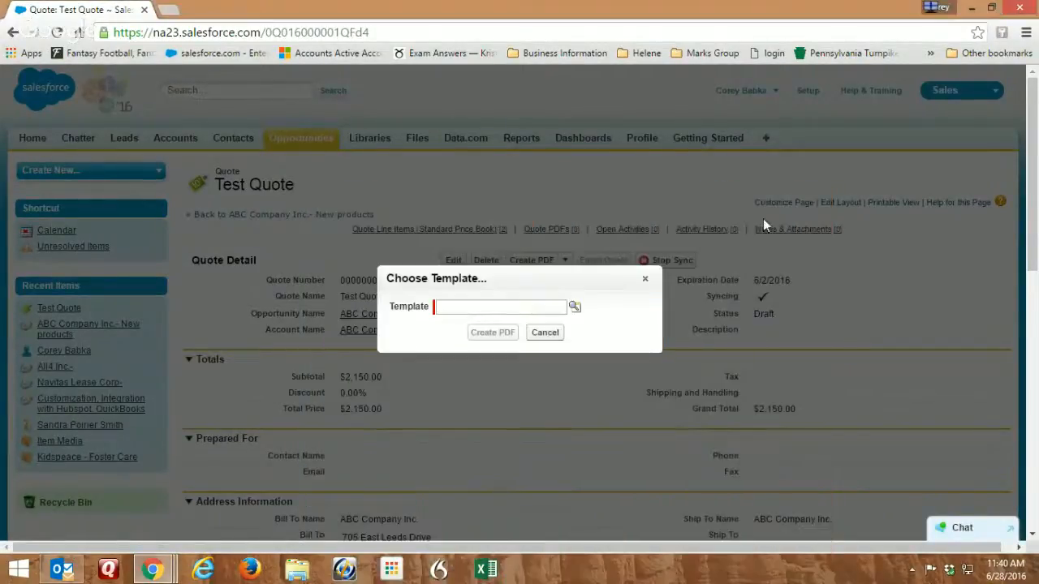
{"action": "left_click", "coordinate": [545, 332]}
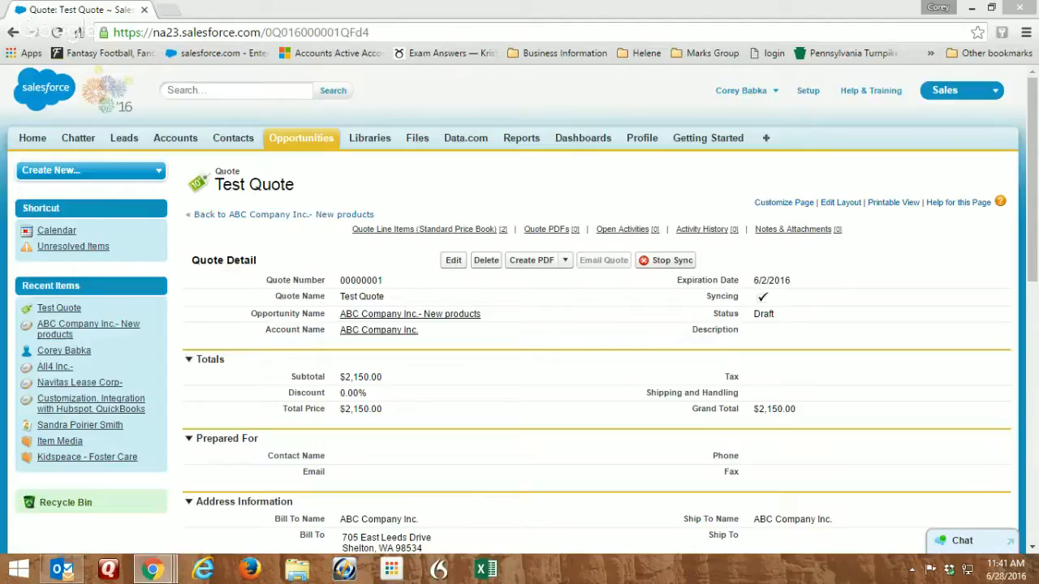
Step: From the home page, compare the tabs and logo of the Sales and The Marks Group apps, ending in Sales
{"action": "left_click", "coordinate": [36, 144]}
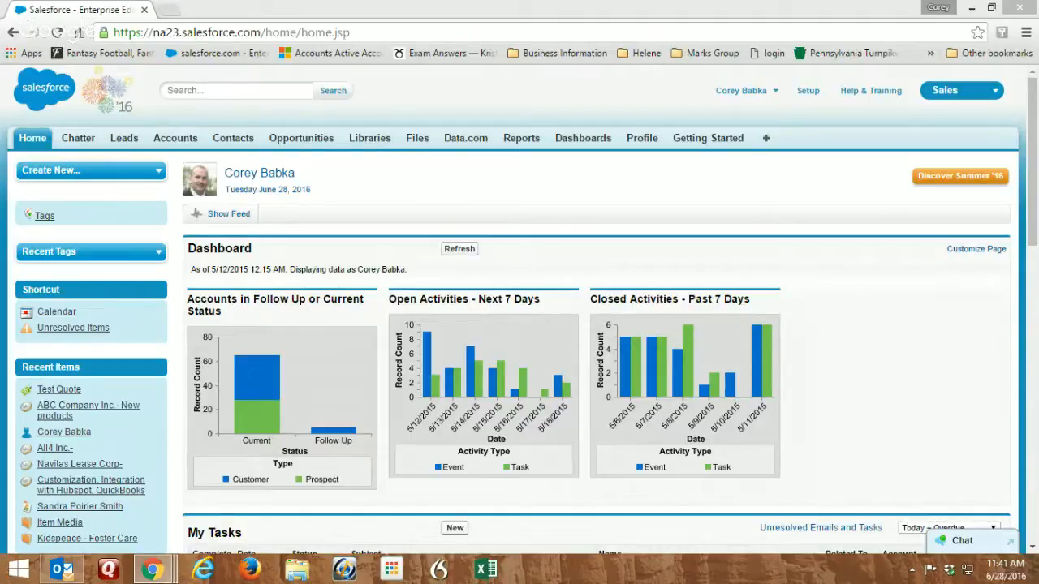
{"action": "left_click", "coordinate": [942, 91]}
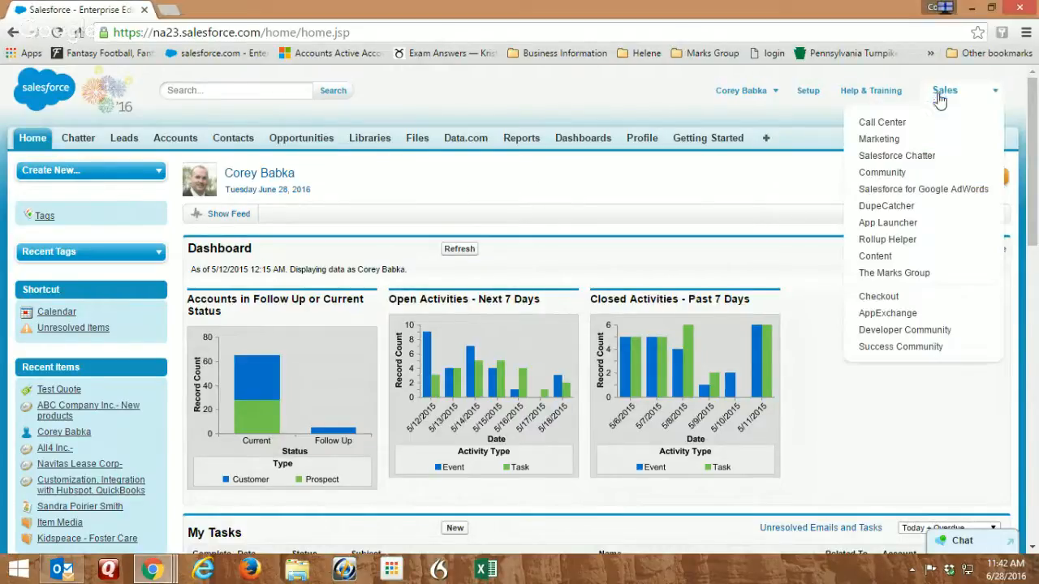
{"action": "left_click", "coordinate": [885, 275]}
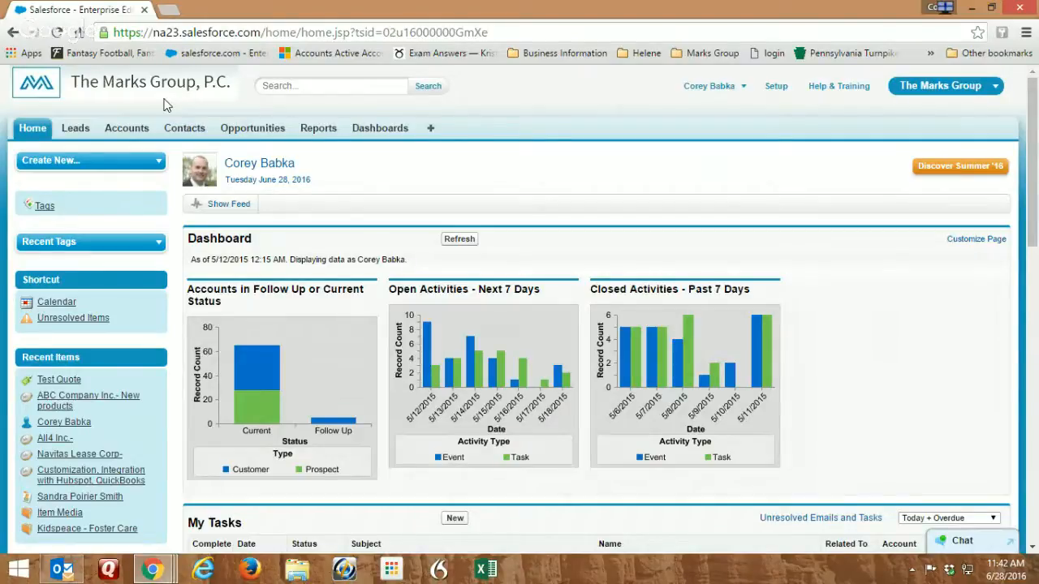
{"action": "left_click", "coordinate": [937, 86]}
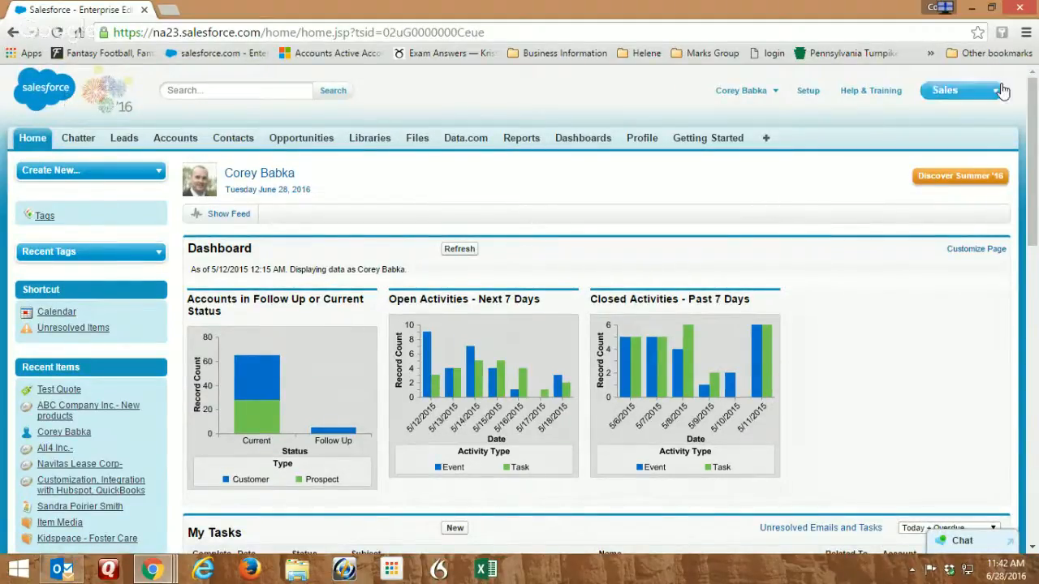
{"action": "left_click", "coordinate": [1003, 91]}
{"action": "left_click", "coordinate": [888, 280]}
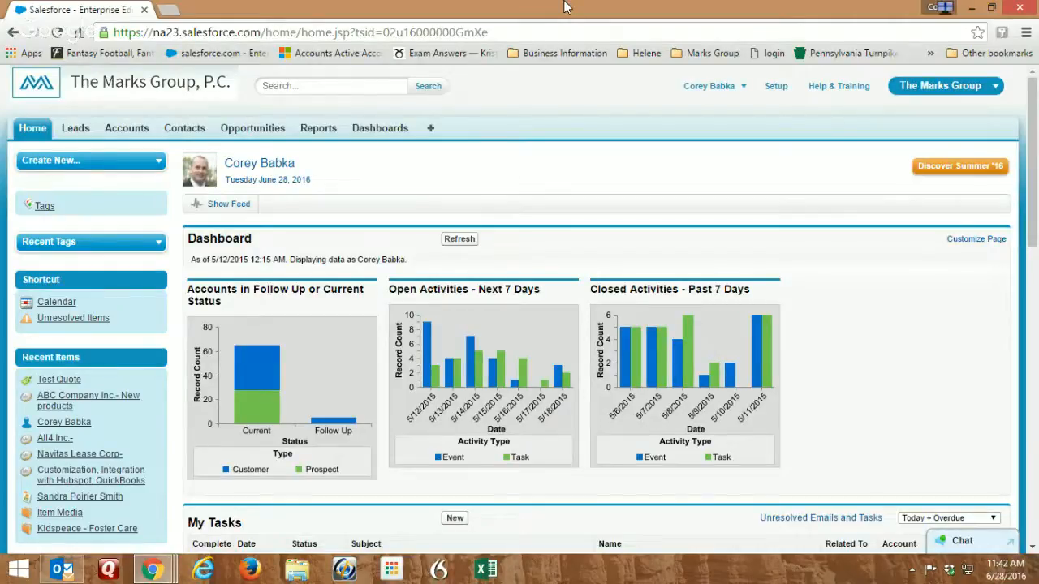
{"action": "left_click", "coordinate": [940, 85]}
{"action": "left_click", "coordinate": [895, 118]}
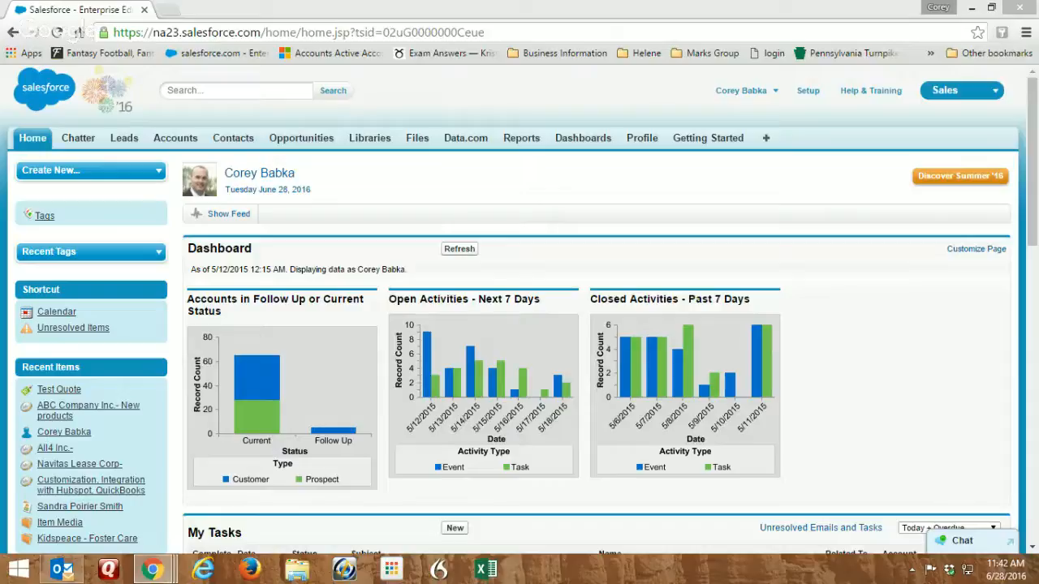
Step: Find the Apps page in Setup by searching for "apps", and start a new custom app
{"action": "left_click", "coordinate": [808, 91]}
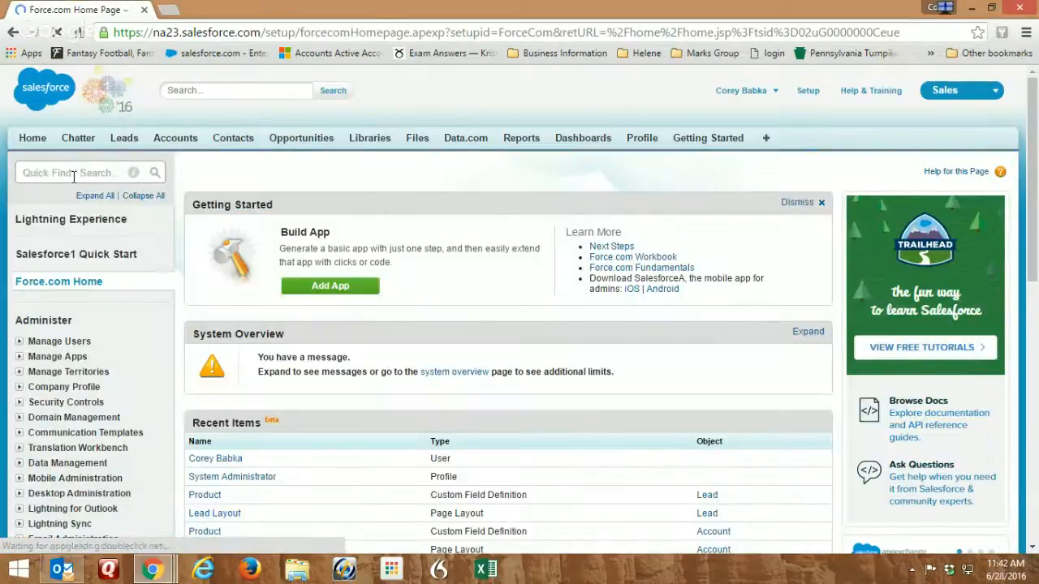
{"action": "type", "text": "apps"}
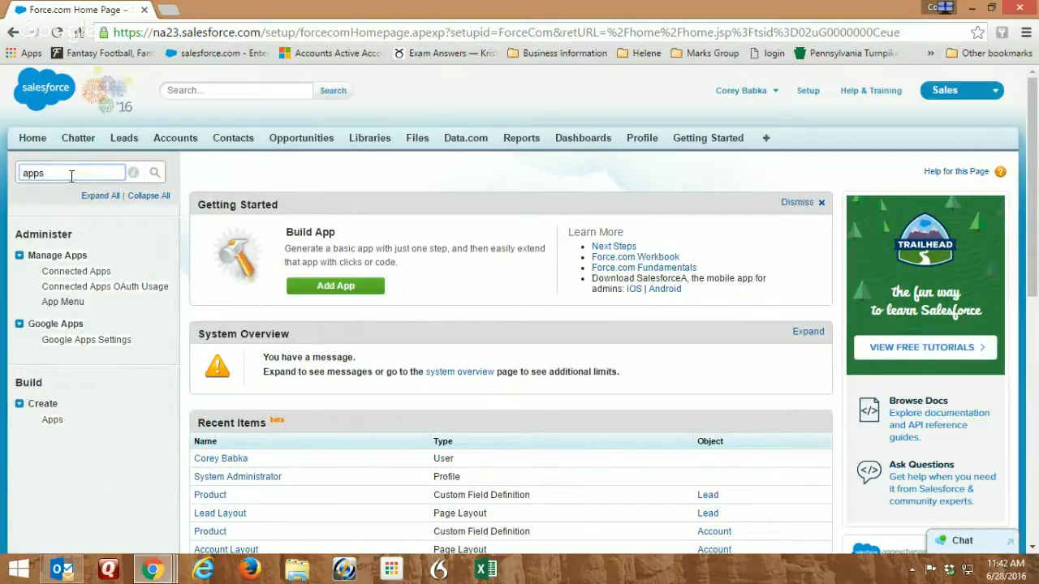
{"action": "left_click", "coordinate": [51, 424]}
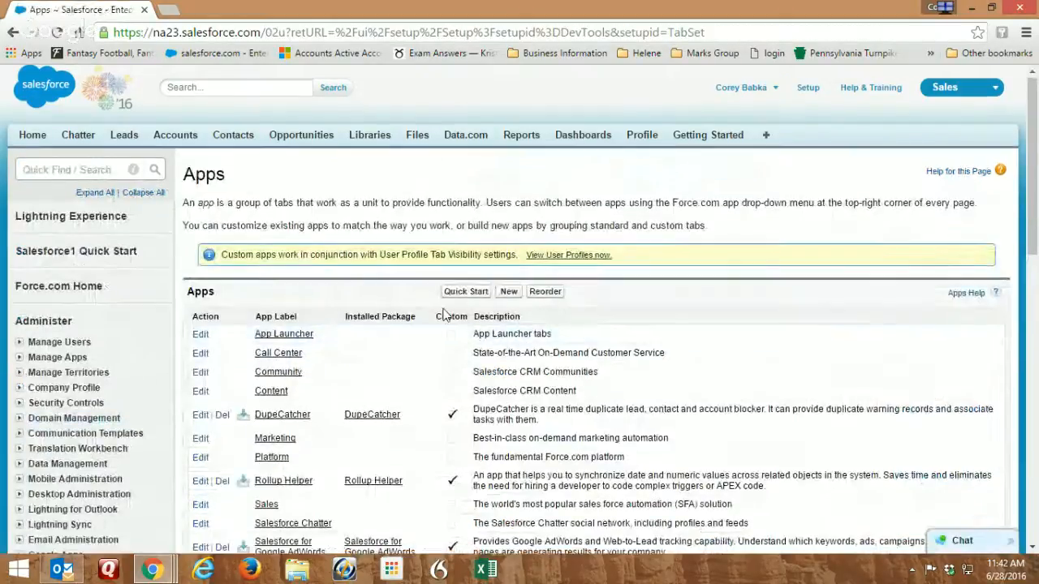
{"action": "scroll", "coordinate": [444, 315], "scroll_direction": "down", "scroll_amount": 3}
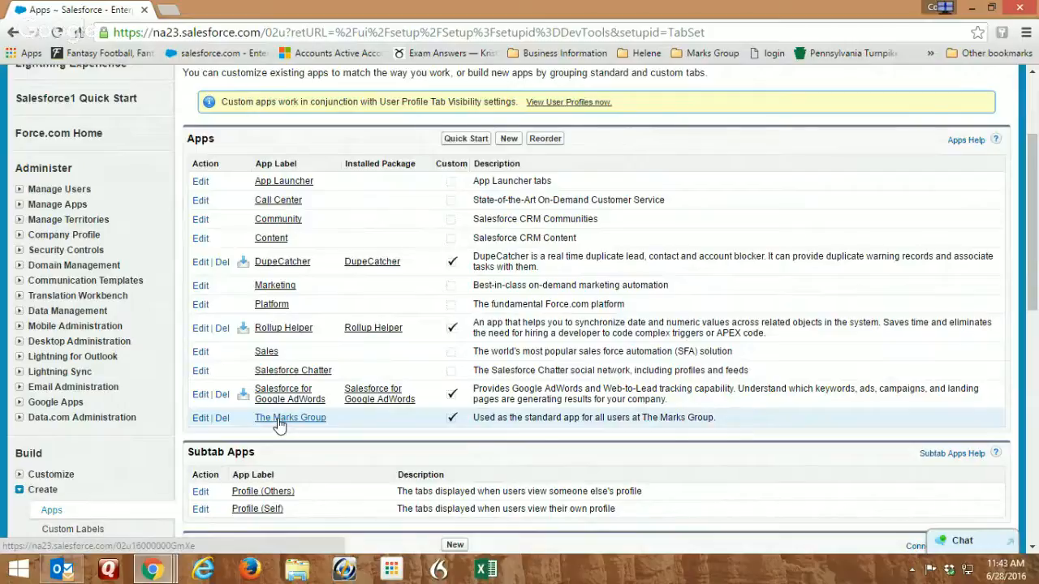
{"action": "left_click", "coordinate": [509, 139]}
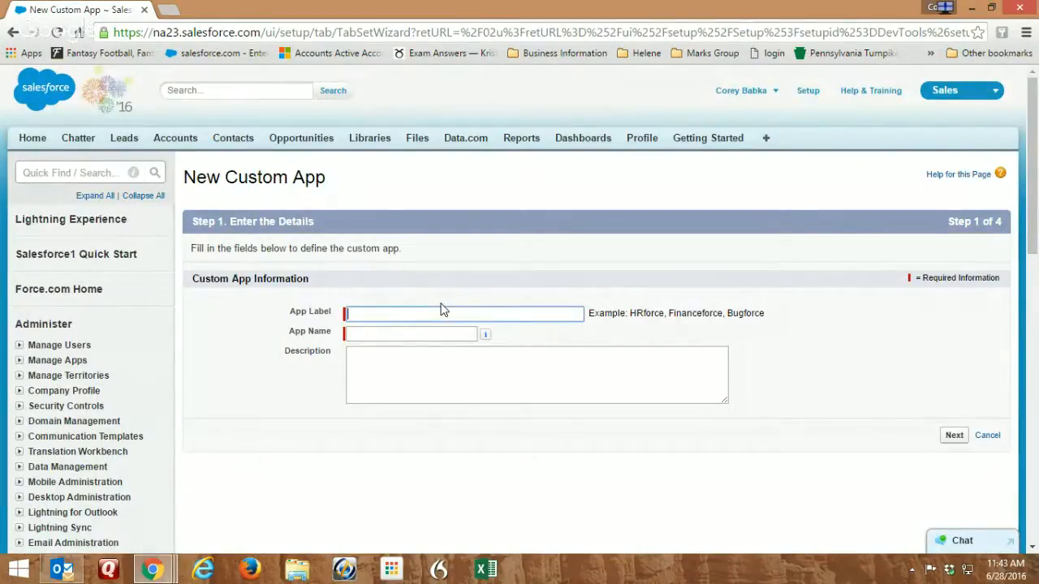
Step: Label the custom app "Salesforce for The Marks Group" and describe it as "This is used by the Marks Group"
{"action": "type", "text": "Salesforce for The Marks Gr"}
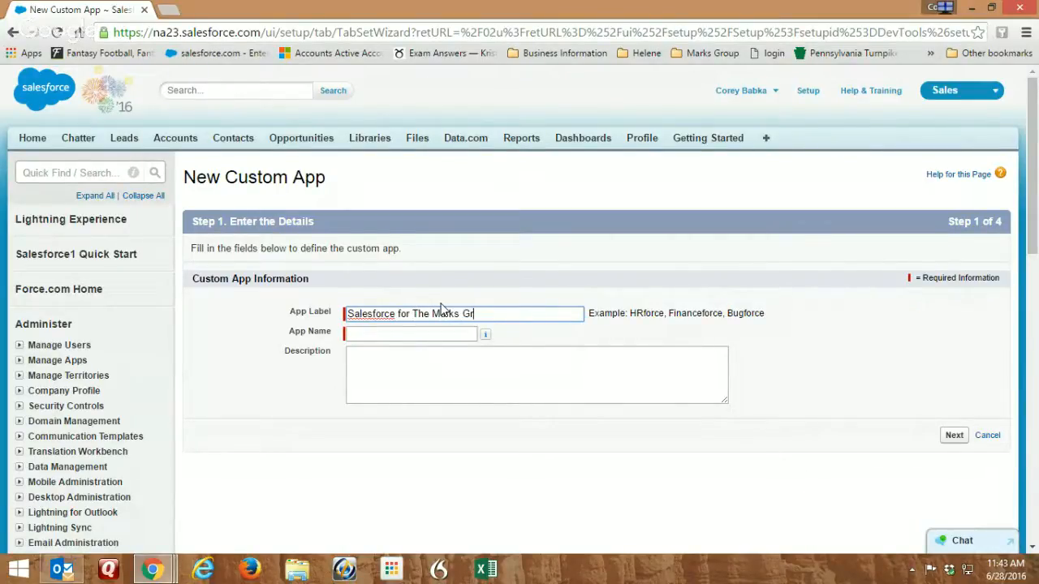
{"action": "type", "text": "oup"}
{"action": "key", "text": "Tab"}
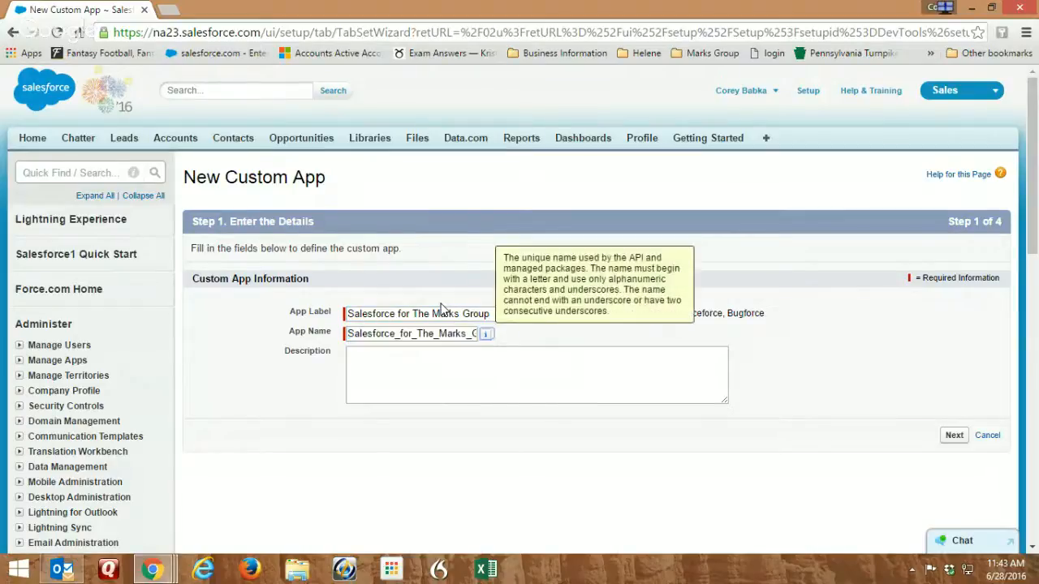
{"action": "key", "text": "Tab"}
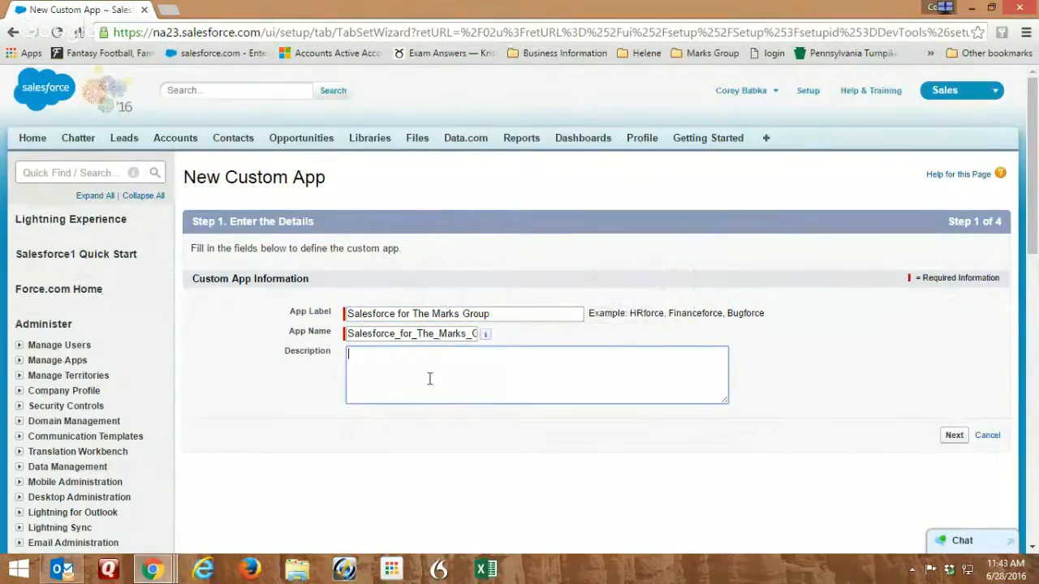
{"action": "type", "text": "This is used by the "}
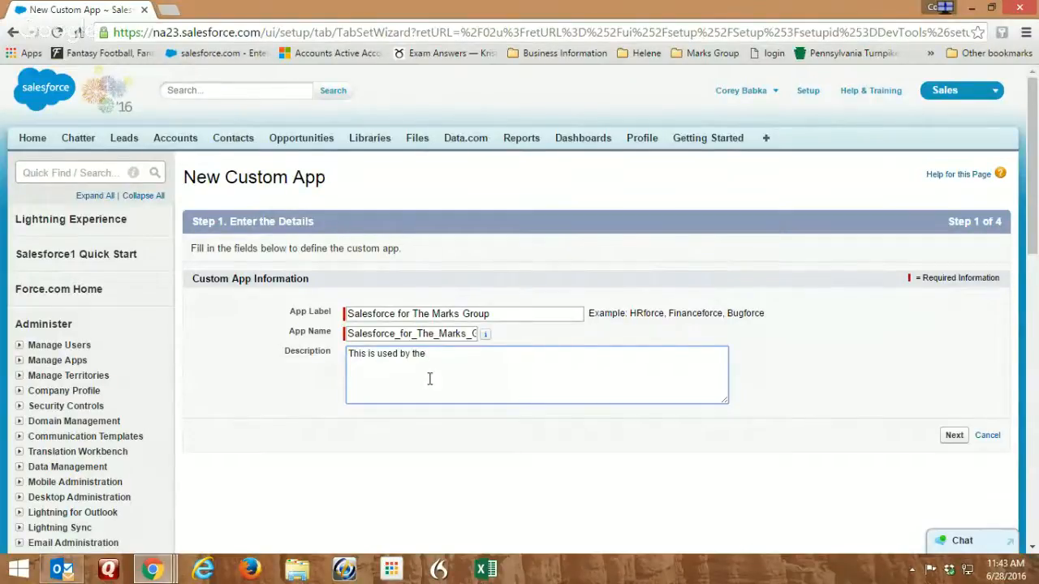
{"action": "type", "text": "Marks Group"}
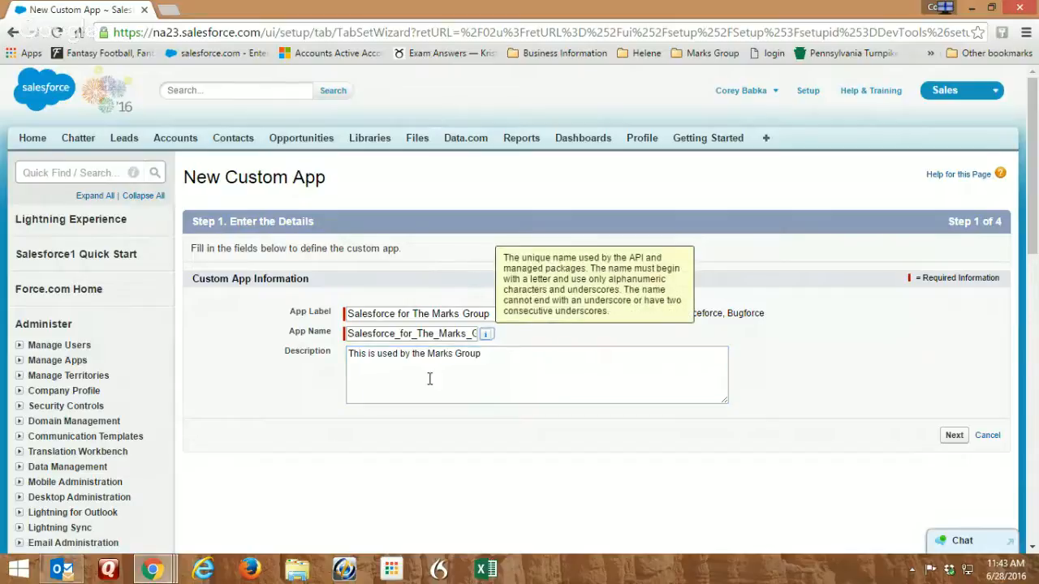
Step: Change the custom app's label to "The Marks Group - Sales"
{"action": "double_click", "coordinate": [429, 333]}
{"action": "left_click_drag", "start_coordinate": [415, 317], "coordinate": [283, 315]}
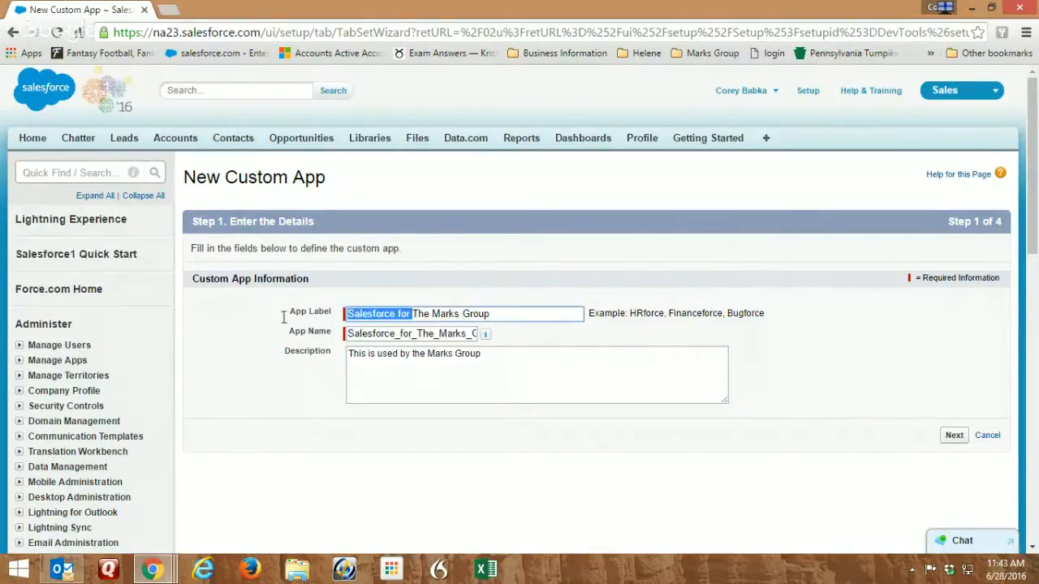
{"action": "key", "text": "End"}
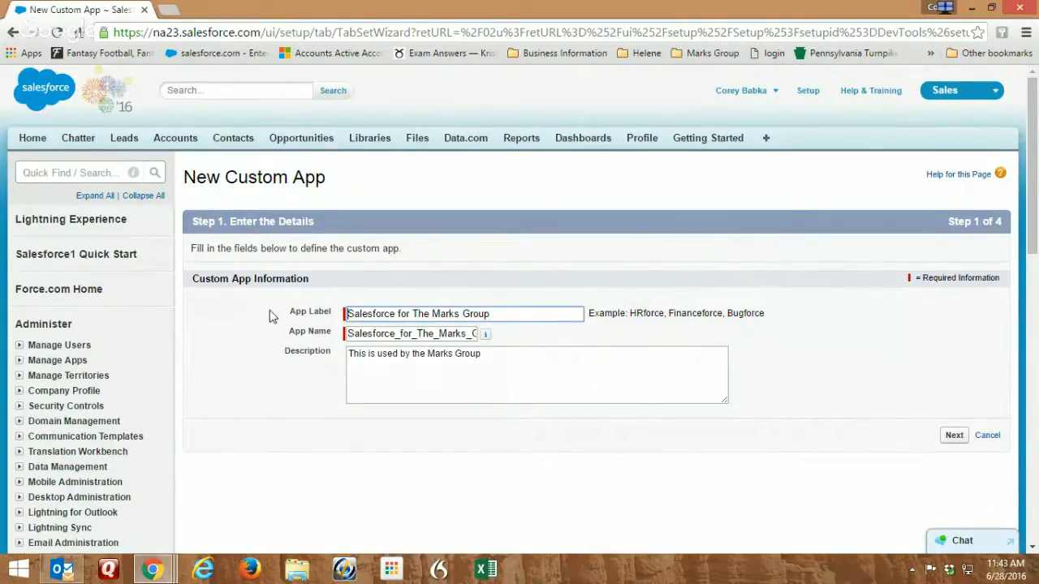
{"action": "key", "text": "Delete"}
{"action": "key", "text": "Delete"}
{"action": "key", "text": "Delete"}
{"action": "key", "text": "Delete"}
{"action": "key", "text": "Delete"}
{"action": "key", "text": "Delete"}
{"action": "key", "text": "Delete"}
{"action": "key", "text": "Delete"}
{"action": "key", "text": "Delete"}
{"action": "key", "text": "Delete"}
{"action": "key", "text": "Delete"}
{"action": "key", "text": "Delete"}
{"action": "key", "text": "Delete"}
{"action": "key", "text": "Delete"}
{"action": "key", "text": "Delete"}
{"action": "key", "text": "End"}
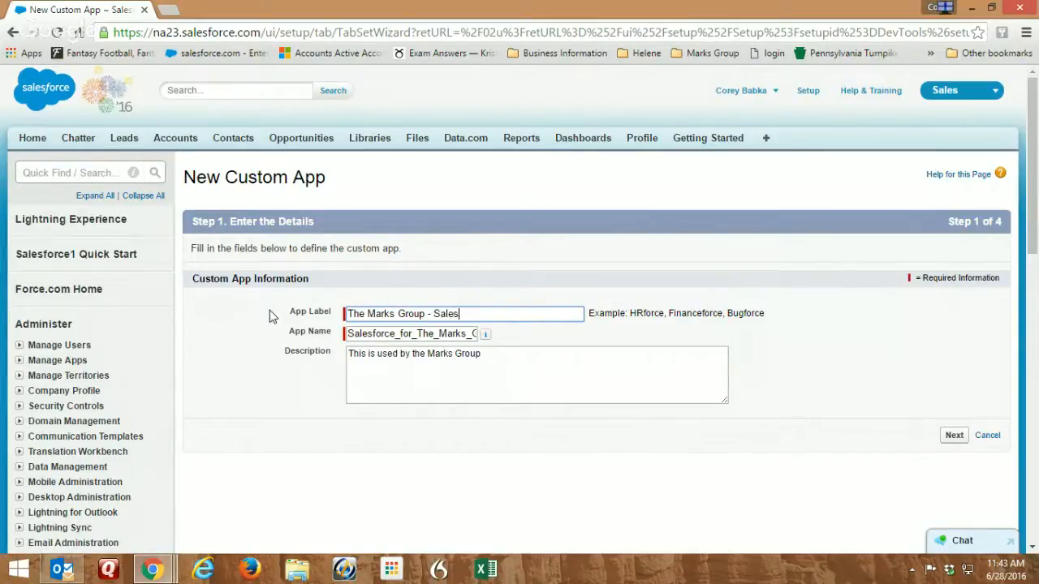
Step: Extend the app description with "sales team. Restricts and gives a default list of tabs." and continue to the logo step
{"action": "left_click", "coordinate": [509, 361]}
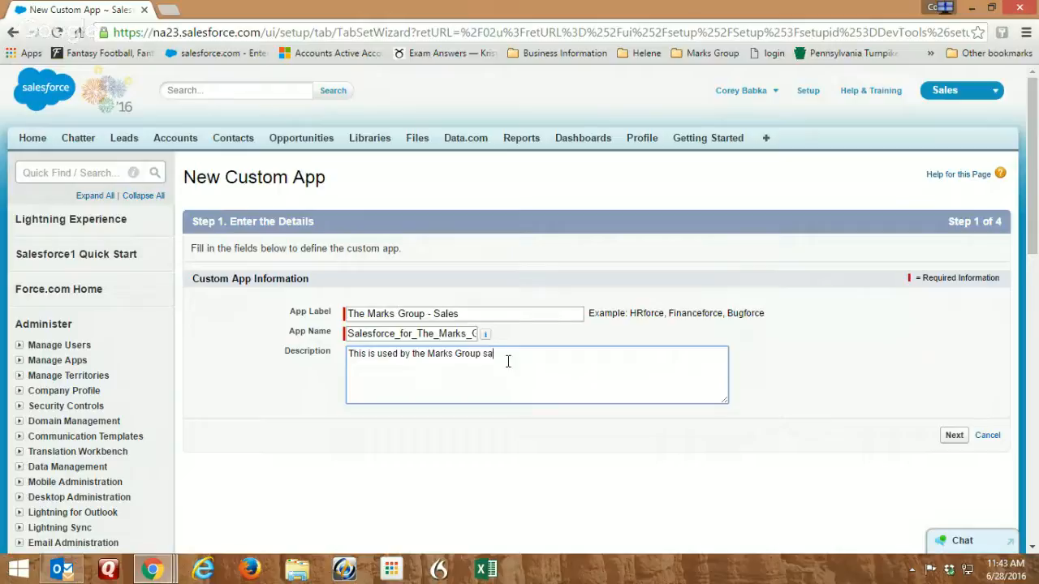
{"action": "type", "text": "sales team.  Restricts and gives a default"}
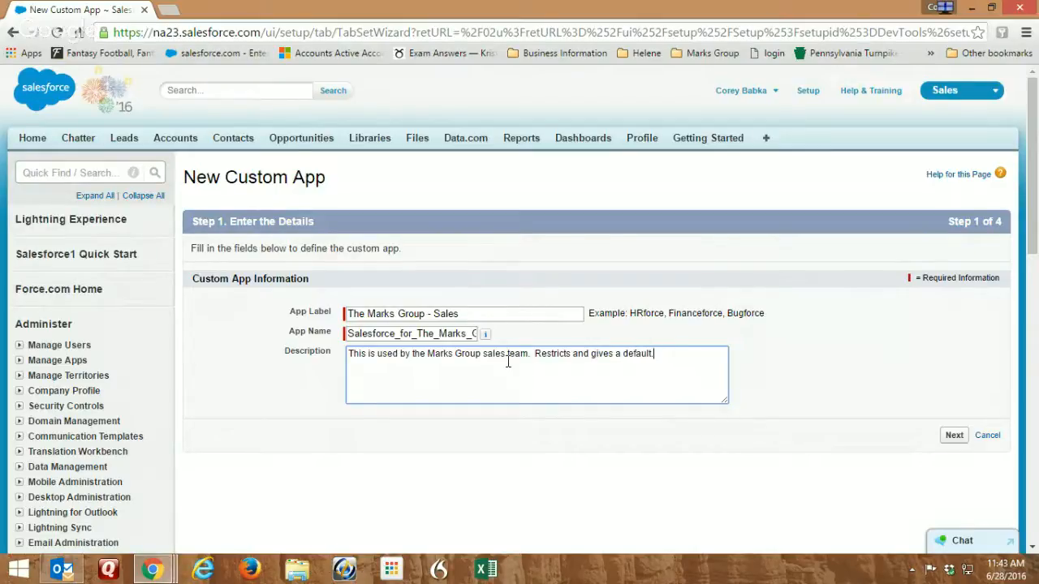
{"action": "type", "text": " list of tabs."}
{"action": "left_click", "coordinate": [953, 435]}
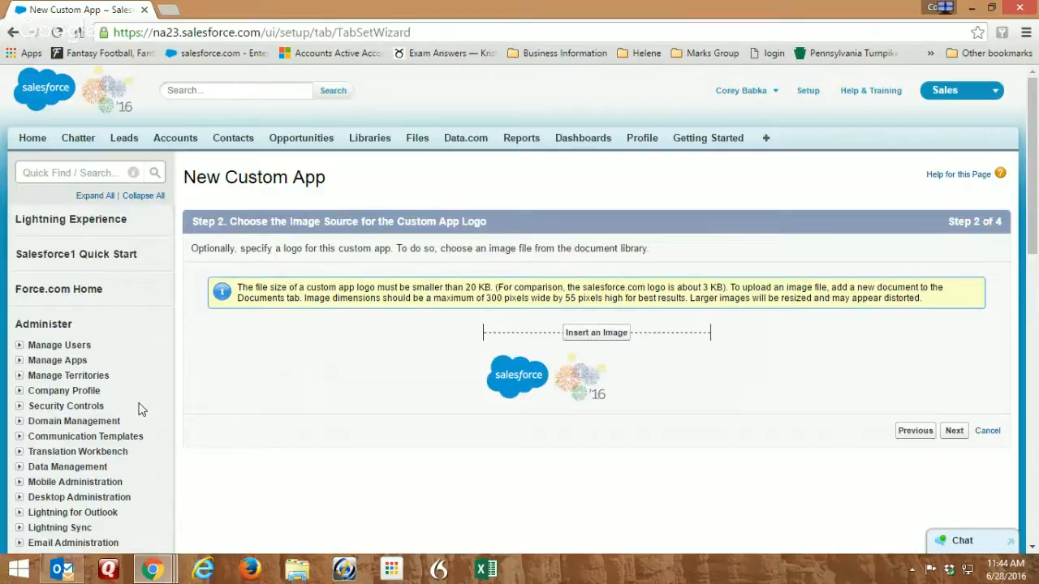
Step: Check the image files available for the custom app logo in My Personal Documents, and leave without inserting one
{"action": "left_click", "coordinate": [597, 337]}
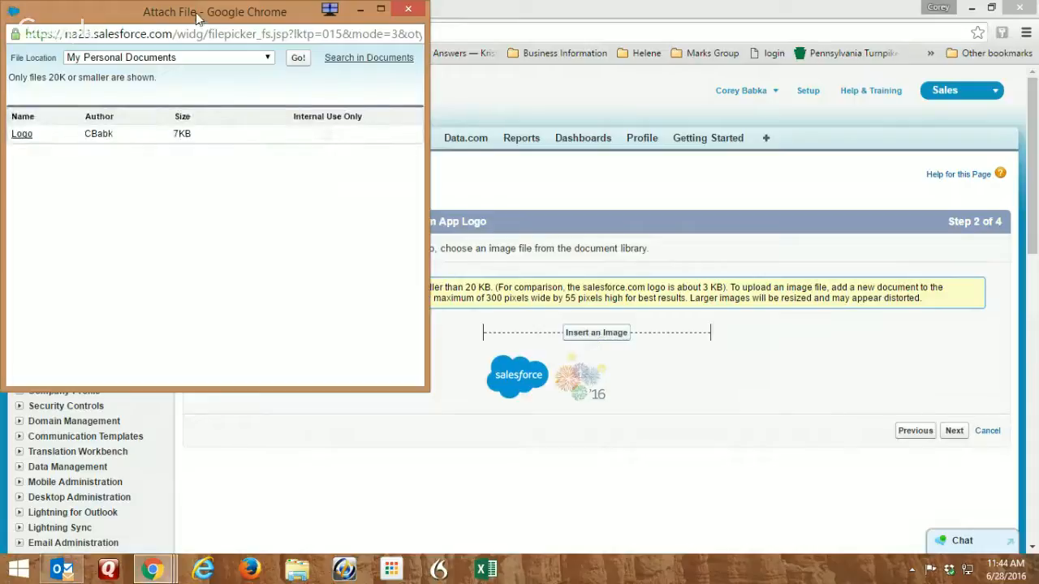
{"action": "left_click_drag", "start_coordinate": [198, 13], "coordinate": [473, 71]}
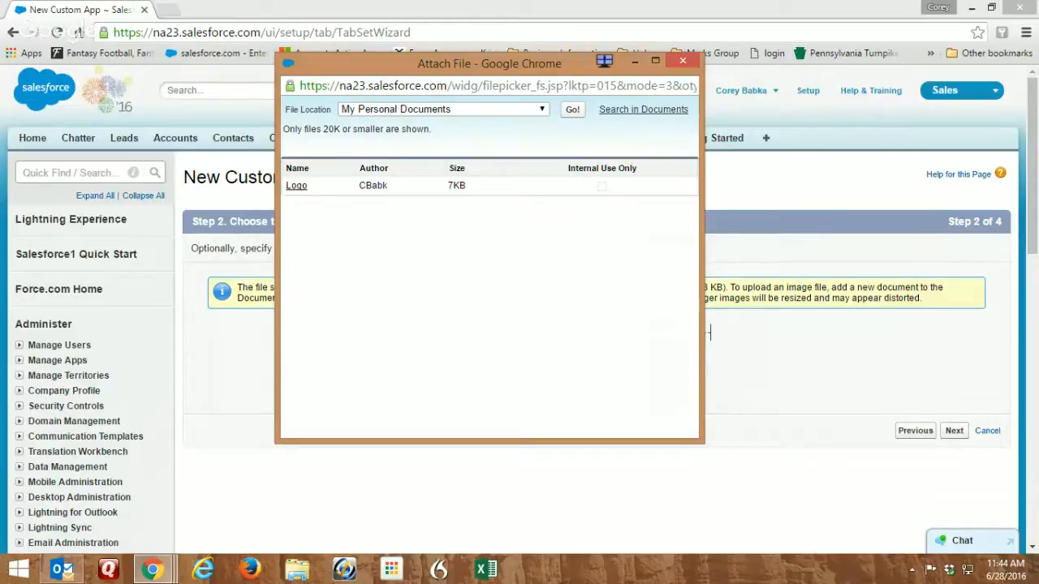
{"action": "left_click", "coordinate": [682, 61]}
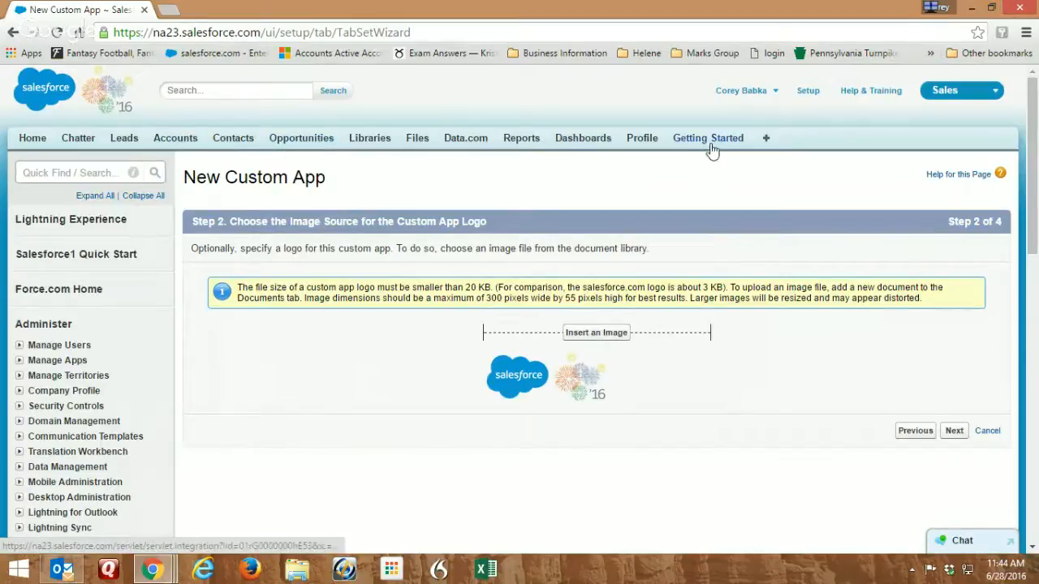
Step: Open the Documents home page from the full tab list in a separate browser tab, and dismiss the calendar reminders
{"action": "right_click", "coordinate": [179, 139]}
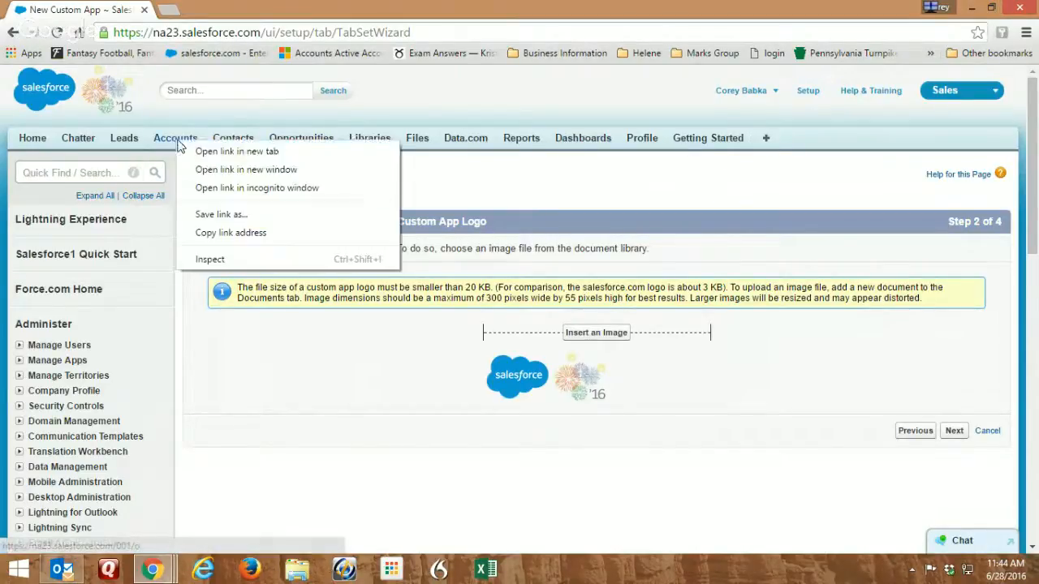
{"action": "left_click", "coordinate": [235, 149]}
{"action": "left_click", "coordinate": [230, 9]}
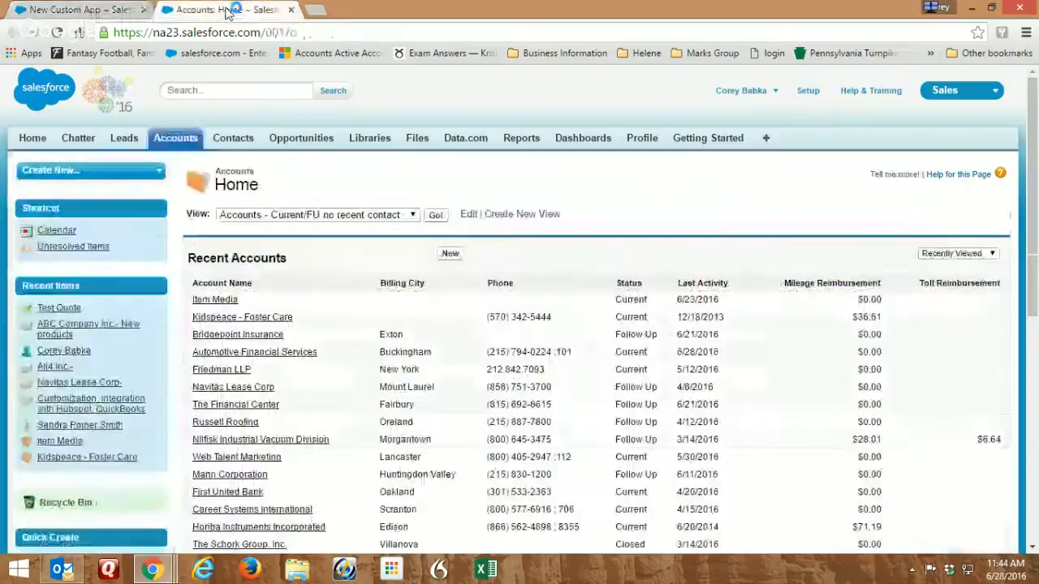
{"action": "left_click", "coordinate": [765, 138]}
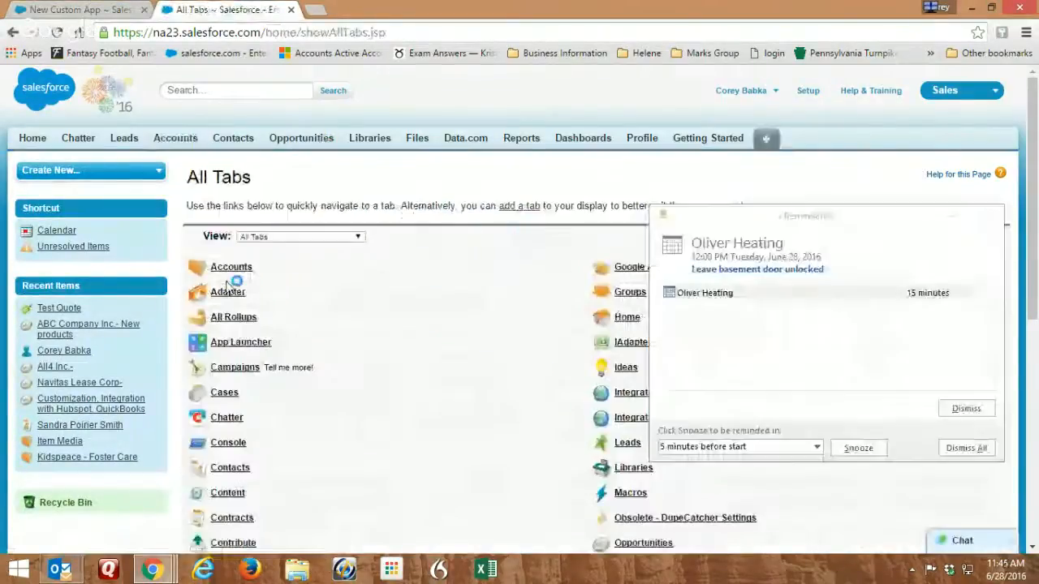
{"action": "left_click", "coordinate": [966, 408]}
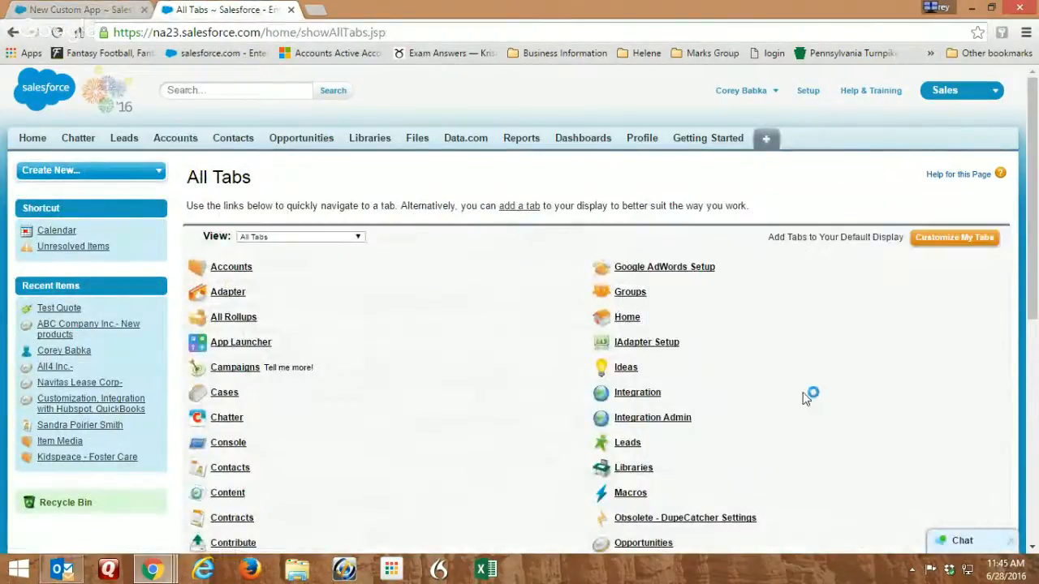
{"action": "scroll", "coordinate": [545, 398], "scroll_direction": "down", "scroll_amount": 2}
{"action": "scroll", "coordinate": [537, 399], "scroll_direction": "down", "scroll_amount": 2}
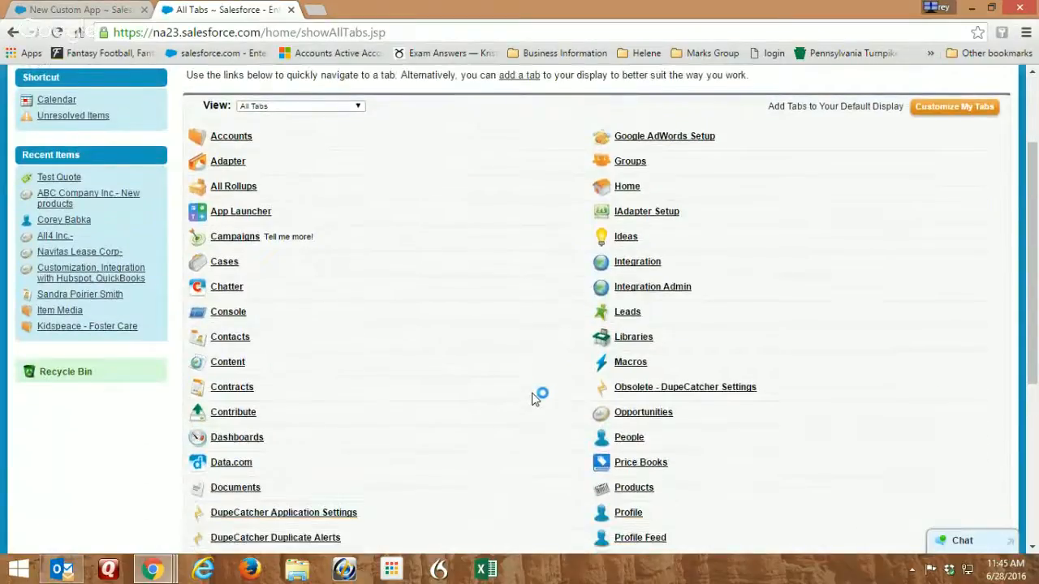
{"action": "left_click", "coordinate": [231, 436]}
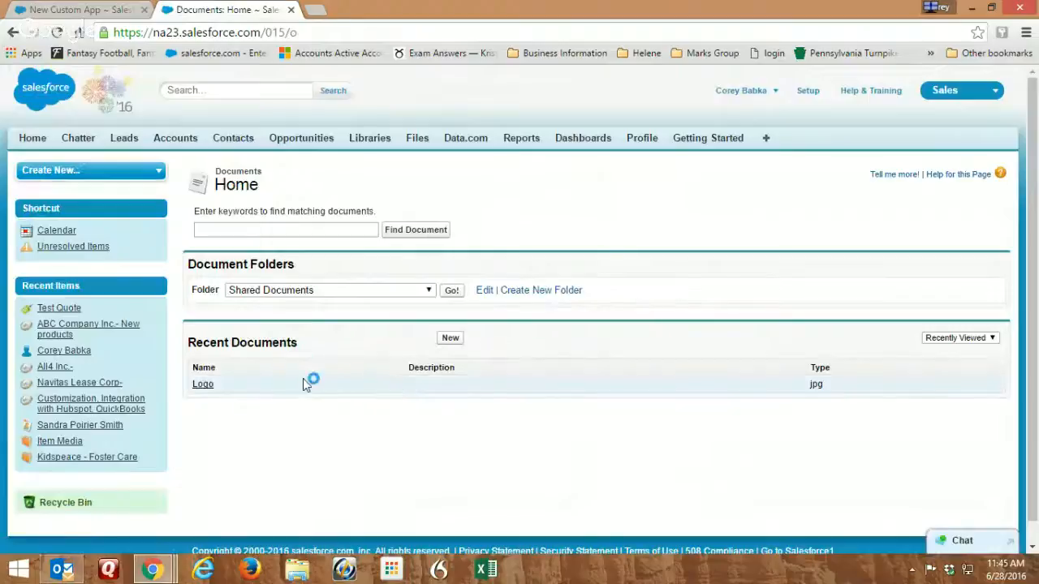
{"action": "left_click", "coordinate": [89, 203]}
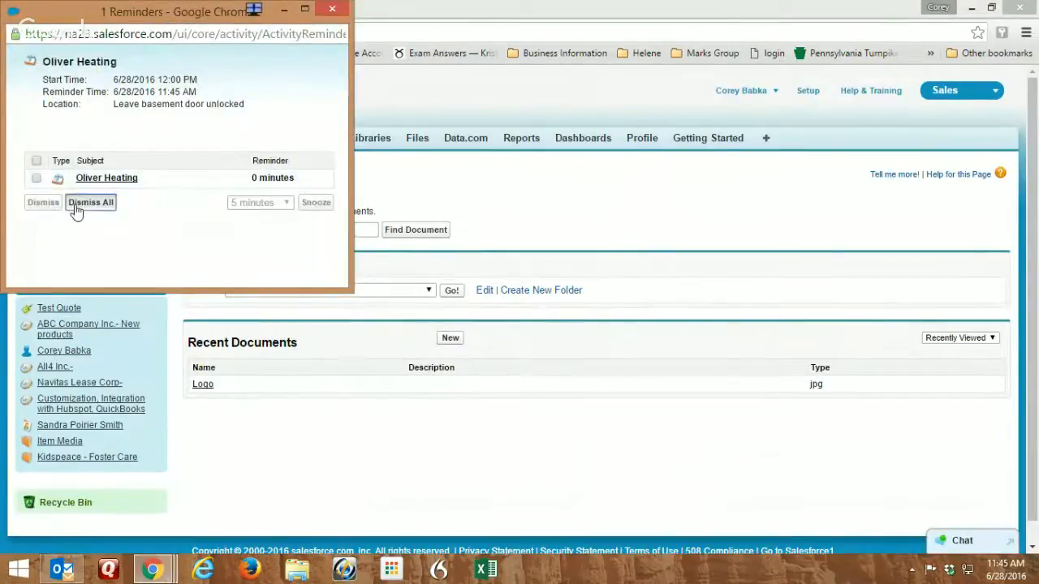
Step: Start a new document upload, mark it as an externally available image, try the reference-link option, and close the page without saving
{"action": "left_click", "coordinate": [451, 338]}
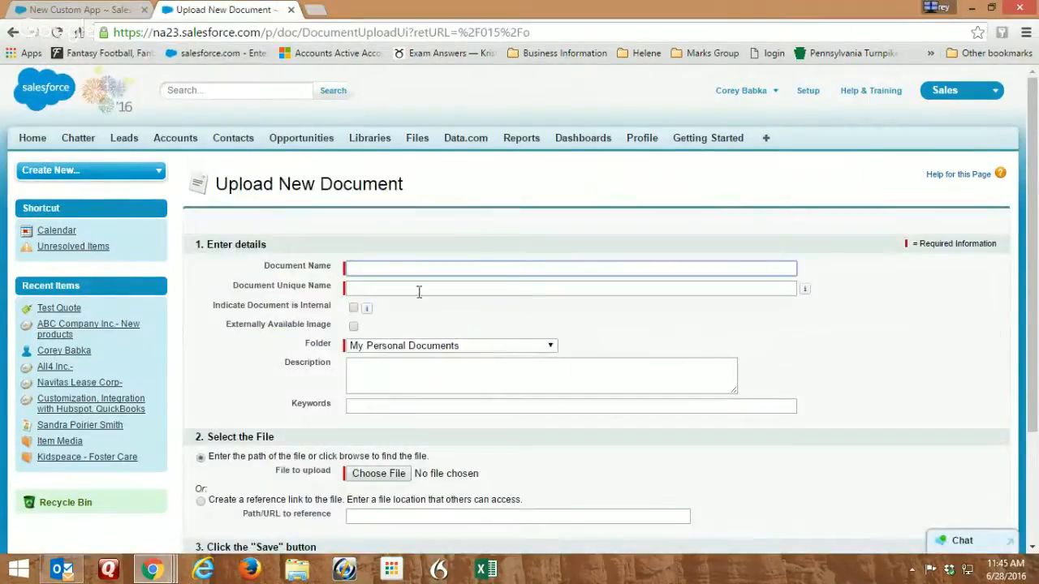
{"action": "left_click", "coordinate": [626, 329]}
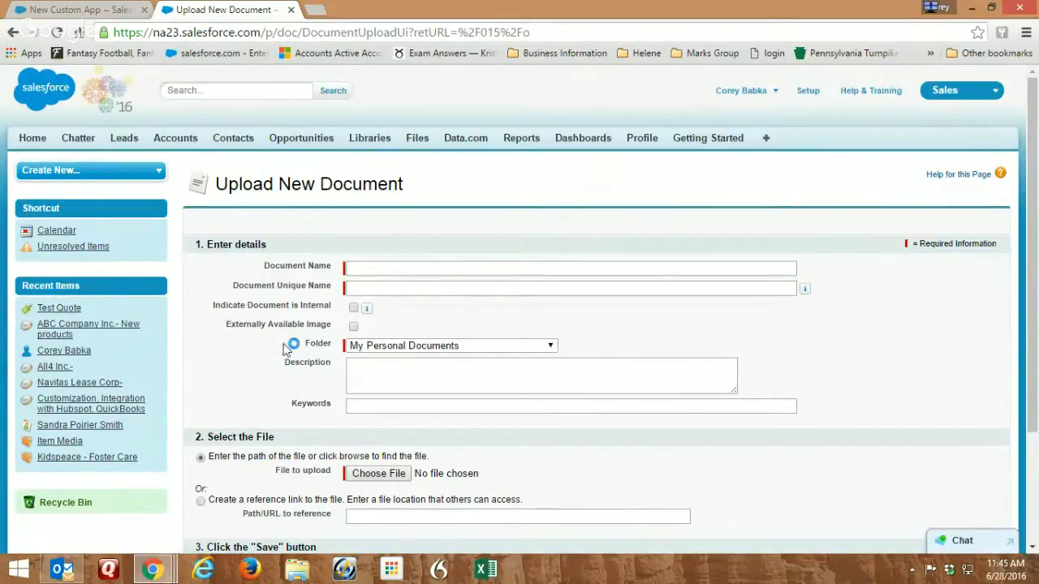
{"action": "left_click", "coordinate": [354, 327]}
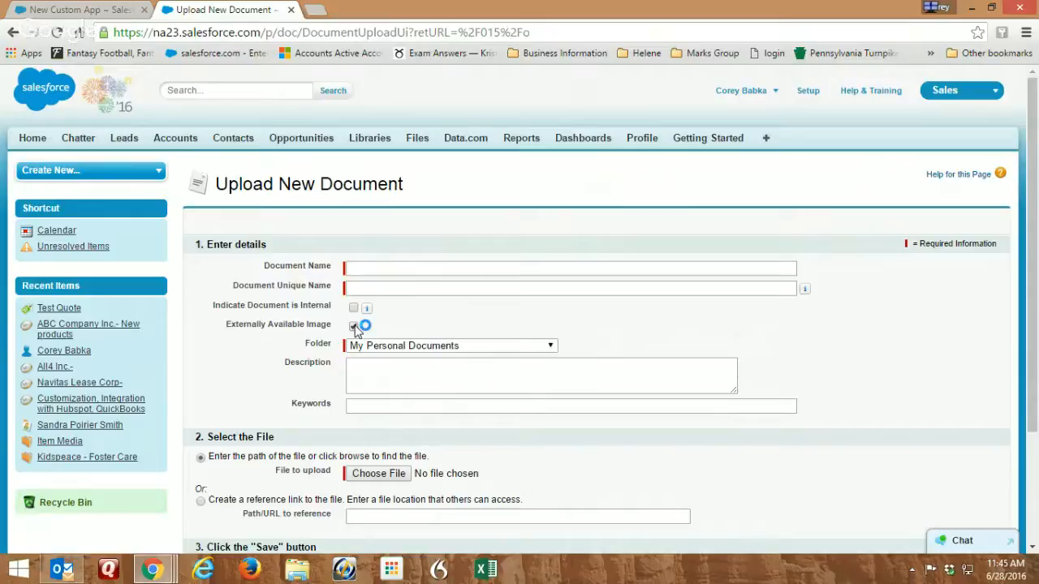
{"action": "scroll", "coordinate": [569, 373], "scroll_direction": "down", "scroll_amount": 3}
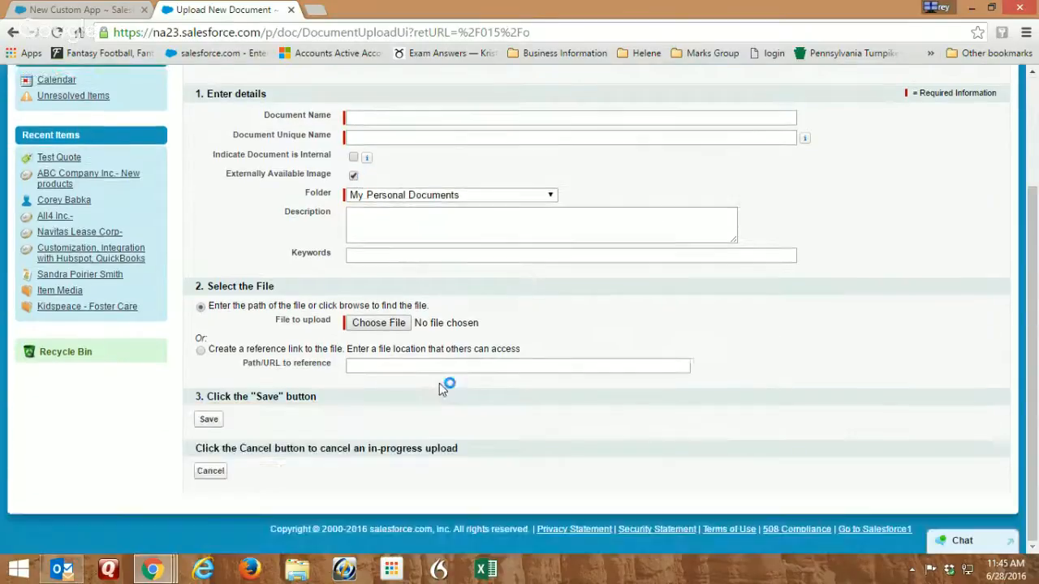
{"action": "left_click", "coordinate": [387, 325]}
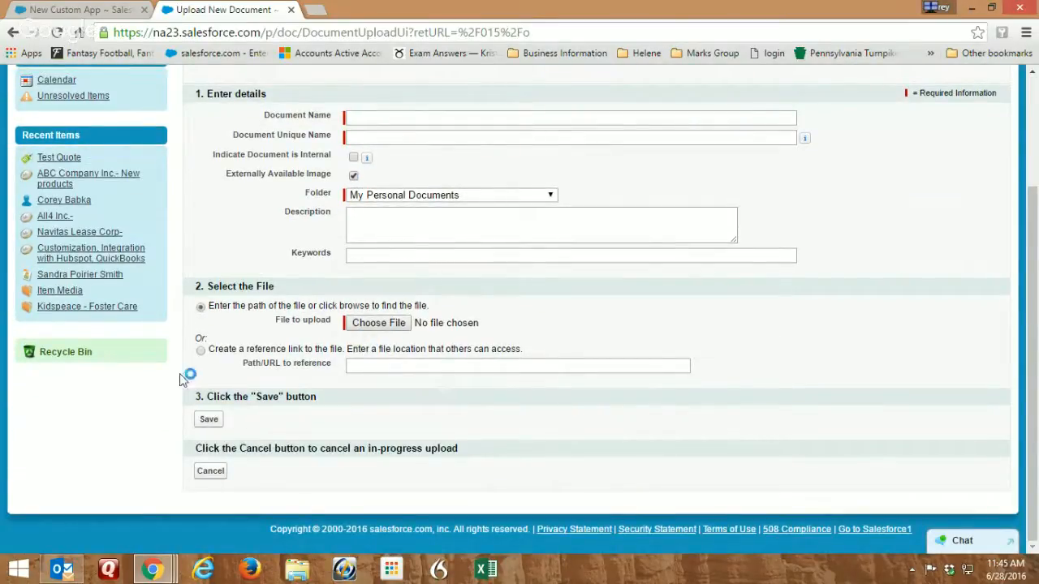
{"action": "left_click", "coordinate": [200, 350]}
{"action": "left_click", "coordinate": [354, 364]}
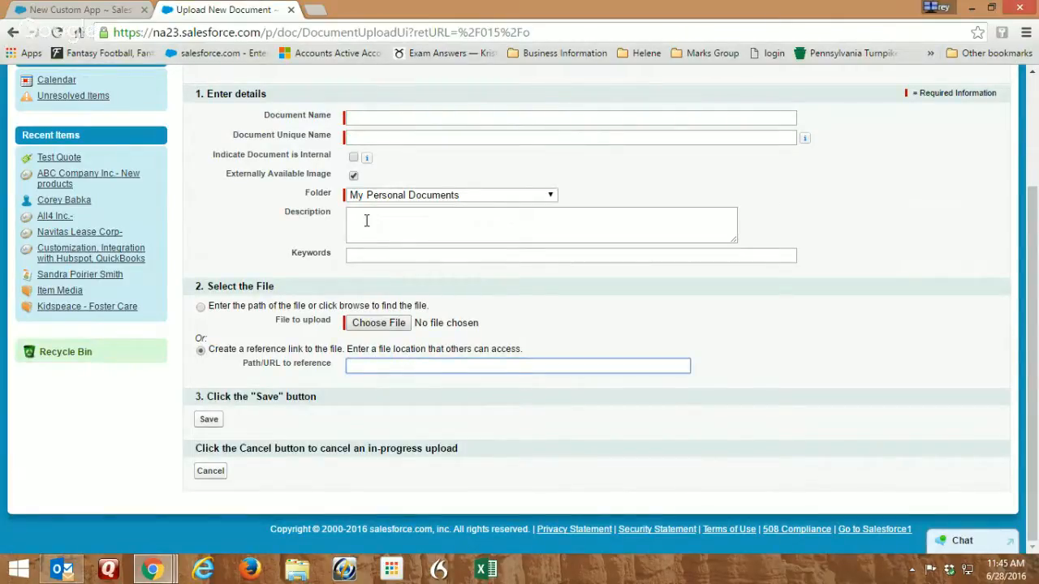
{"action": "left_click", "coordinate": [291, 10]}
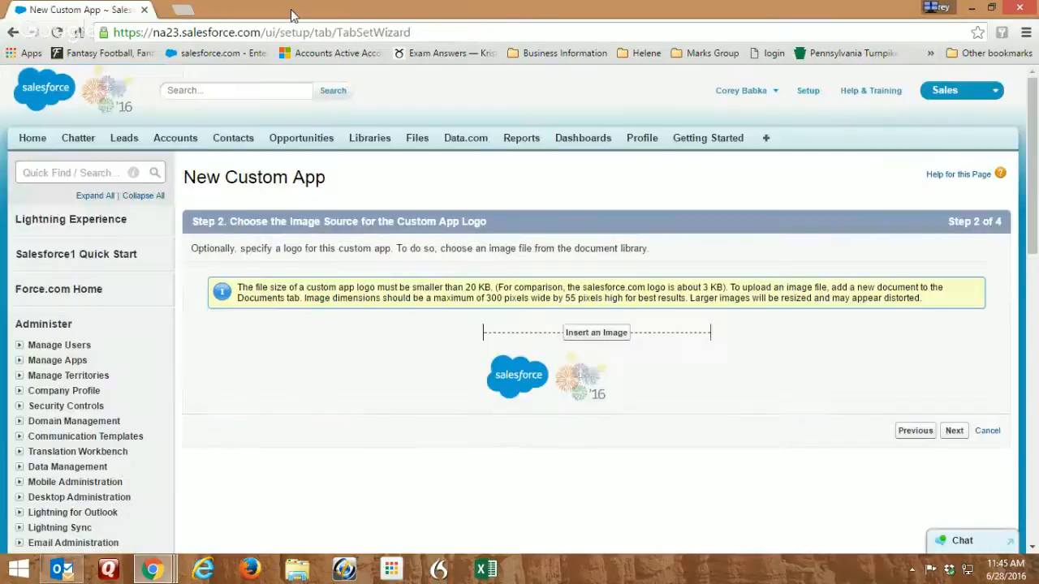
Step: Insert The Marks Group, P.C. logo image as the custom app's logo and continue to the tab selection
{"action": "left_click", "coordinate": [597, 332]}
{"action": "left_click", "coordinate": [22, 134]}
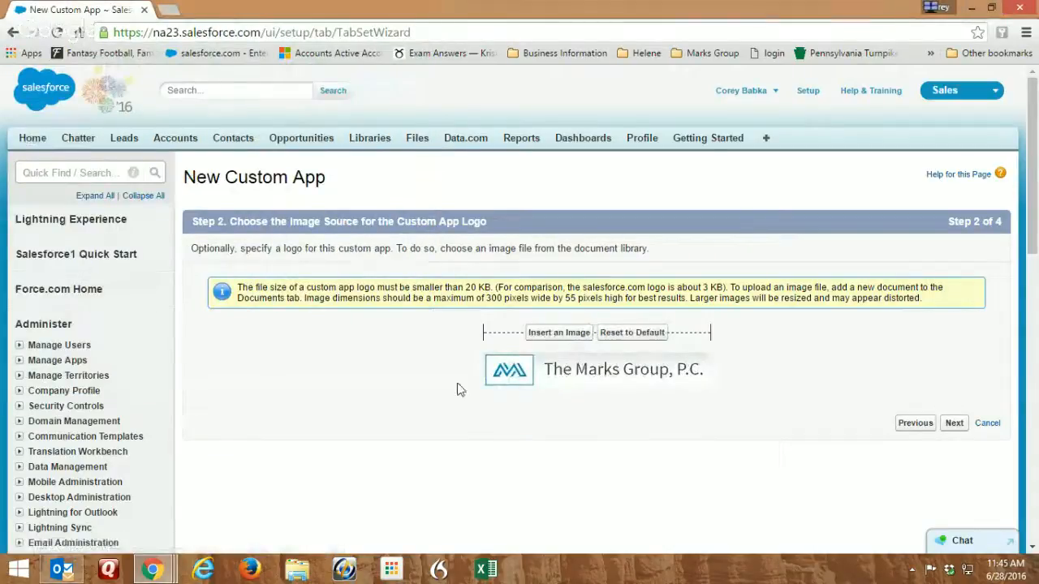
{"action": "left_click", "coordinate": [954, 424]}
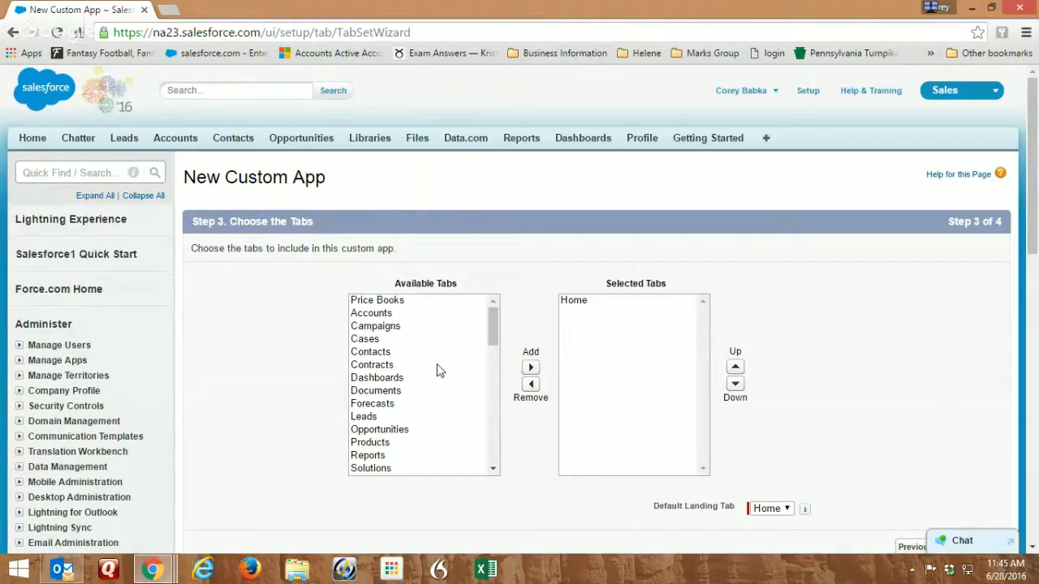
Step: Add the Contacts, Accounts, Leads and Opportunities tabs to the custom app's selected tabs
{"action": "left_click", "coordinate": [386, 354]}
{"action": "left_click", "coordinate": [530, 367]}
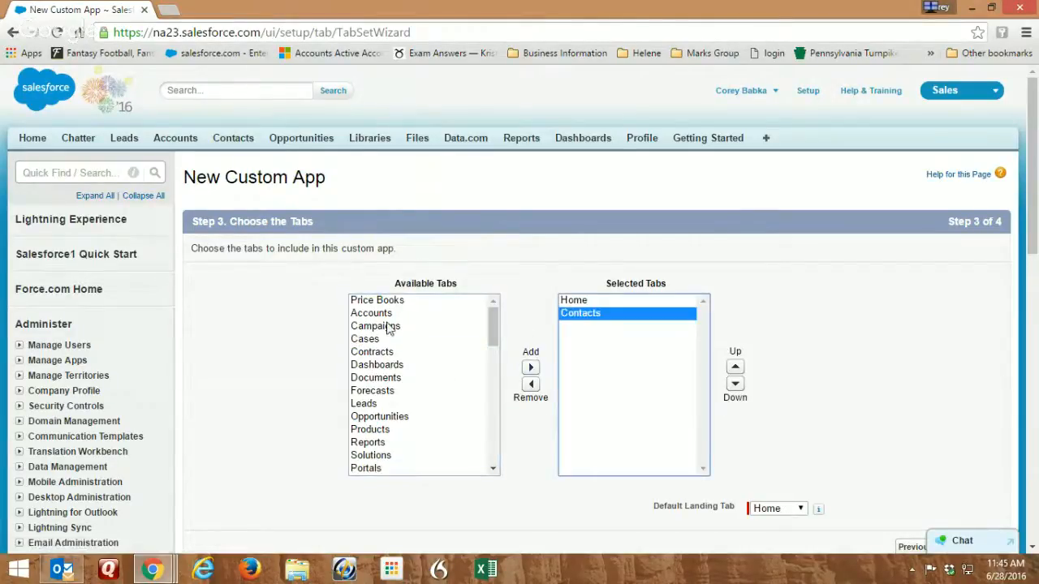
{"action": "left_click", "coordinate": [387, 313]}
{"action": "left_click", "coordinate": [530, 367]}
{"action": "left_click", "coordinate": [370, 392]}
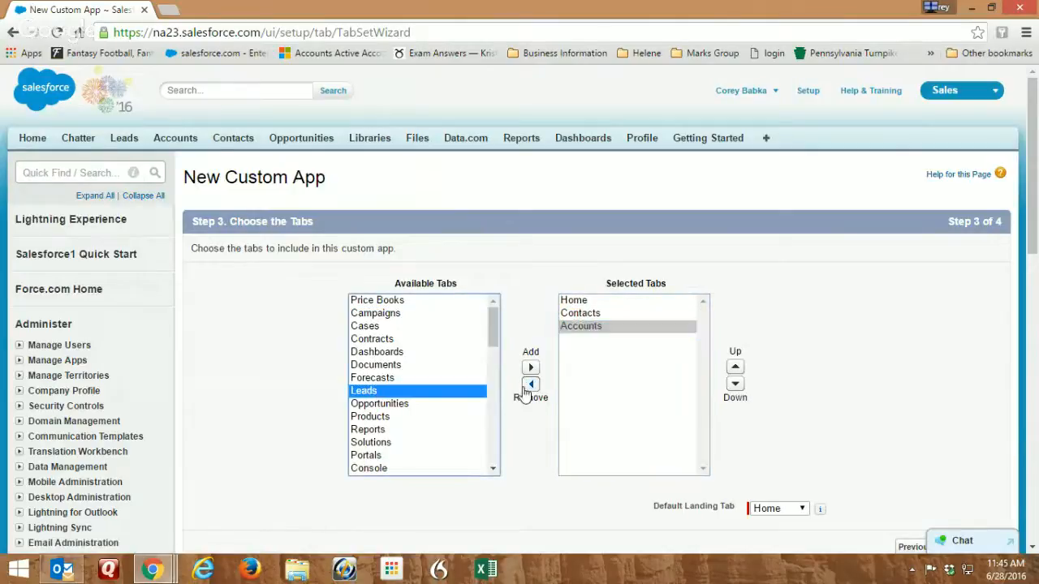
{"action": "left_click", "coordinate": [530, 367]}
{"action": "left_click", "coordinate": [418, 391]}
{"action": "left_click", "coordinate": [530, 366]}
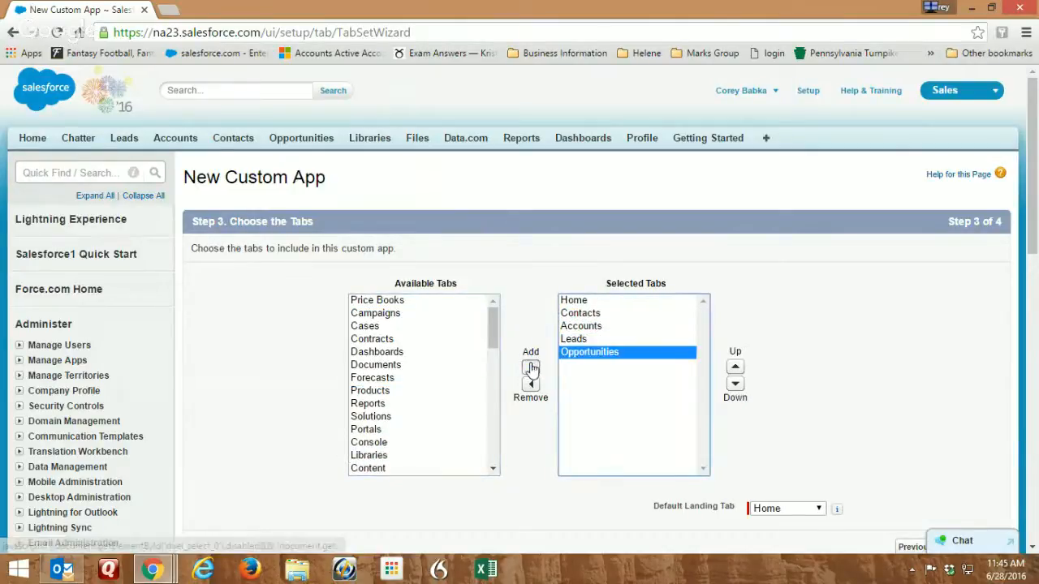
{"action": "mouse_move", "coordinate": [495, 328]}
{"action": "left_mouse_down"}
{"action": "mouse_move", "coordinate": [495, 383]}
{"action": "mouse_move", "coordinate": [496, 323]}
{"action": "left_mouse_up"}
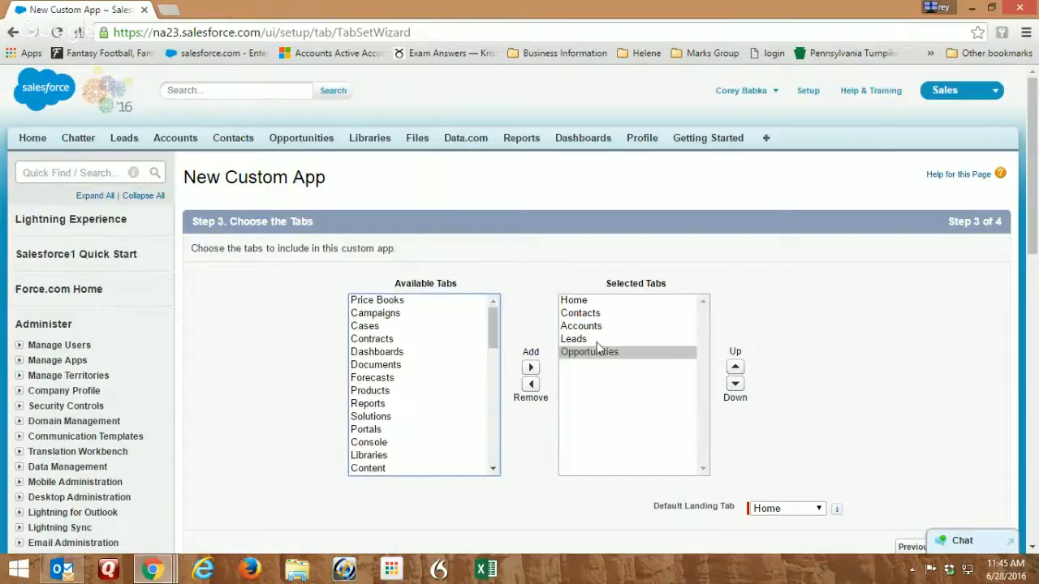
Step: Reorder the selected tabs to Home, Leads, Accounts, Contacts, Opportunities, and continue to the profile assignment
{"action": "left_click", "coordinate": [581, 326]}
{"action": "left_click", "coordinate": [735, 367]}
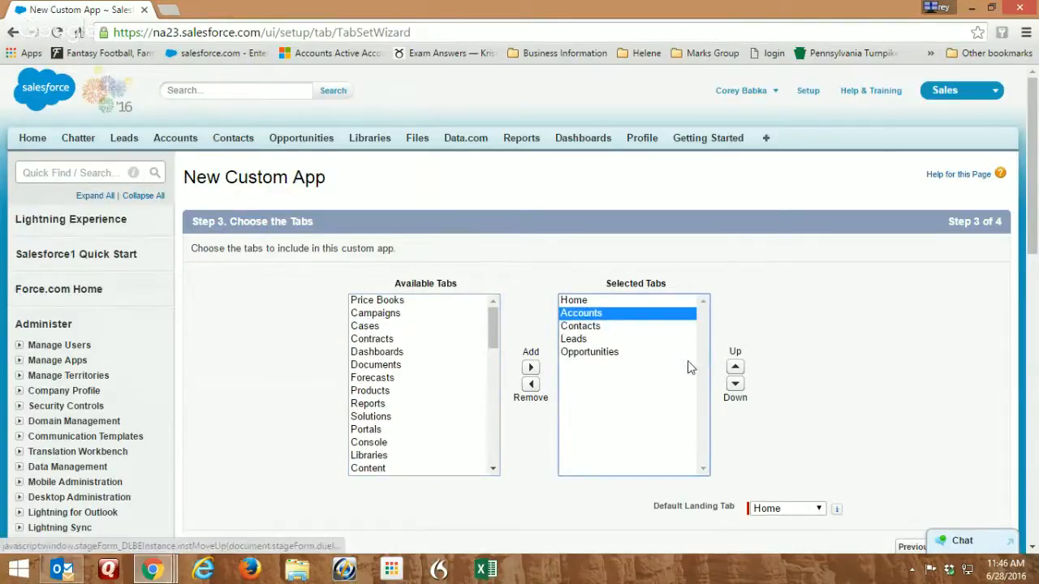
{"action": "left_click", "coordinate": [578, 339]}
{"action": "left_click", "coordinate": [734, 367]}
{"action": "left_click", "coordinate": [734, 367]}
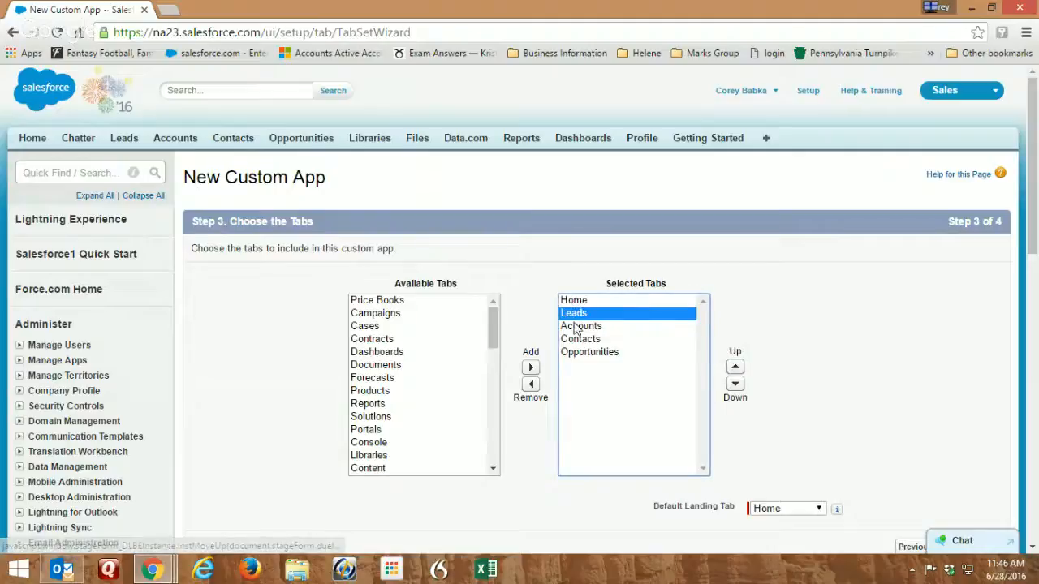
{"action": "left_click", "coordinate": [918, 440]}
{"action": "scroll", "coordinate": [868, 362], "scroll_direction": "down", "scroll_amount": 3}
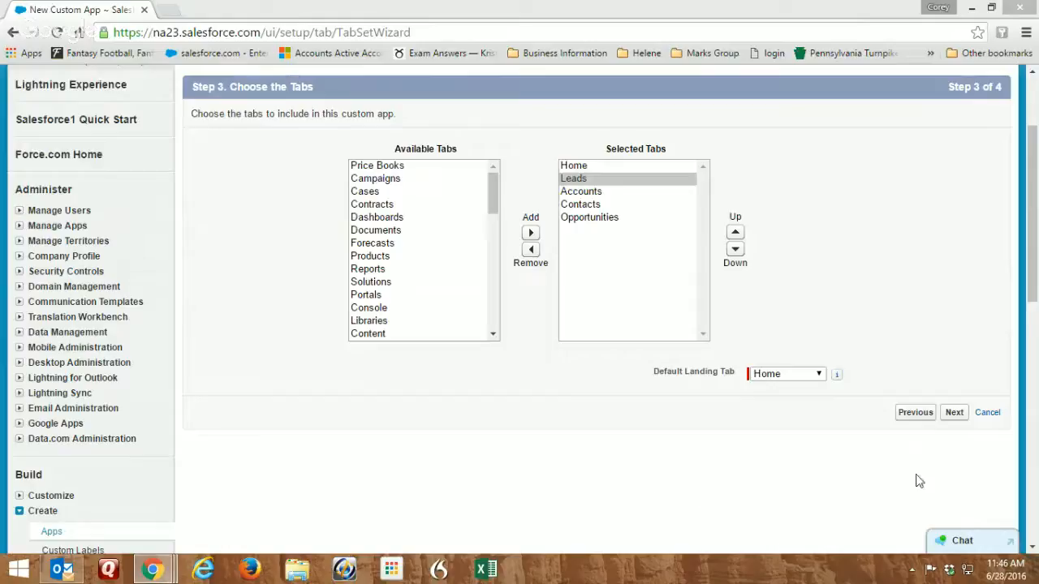
{"action": "left_click", "coordinate": [955, 412]}
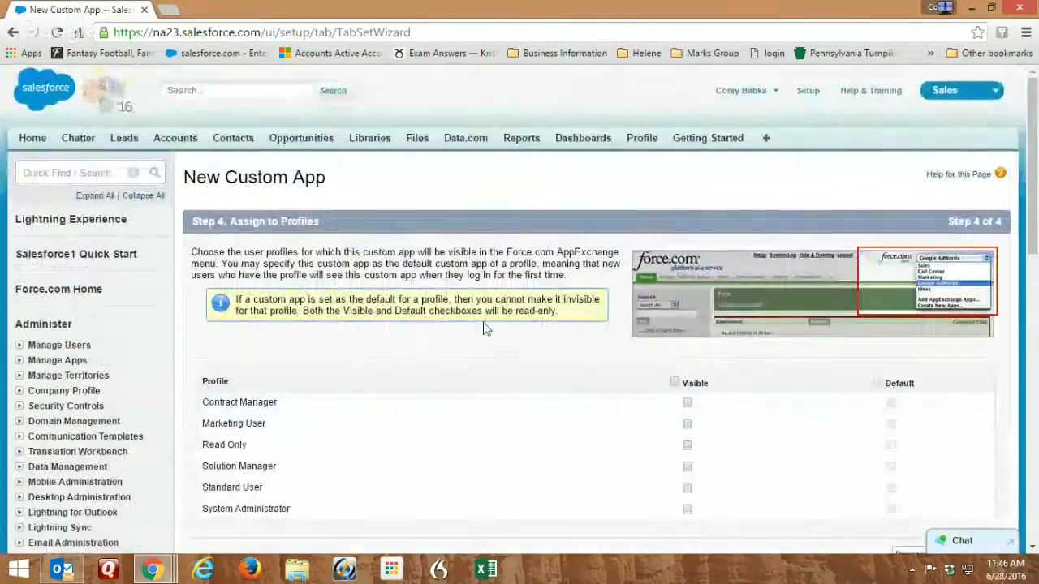
Step: Make the custom app visible to Standard User and System Administrator, set it as default for Standard User, and save it
{"action": "scroll", "coordinate": [491, 308], "scroll_direction": "down", "scroll_amount": 2}
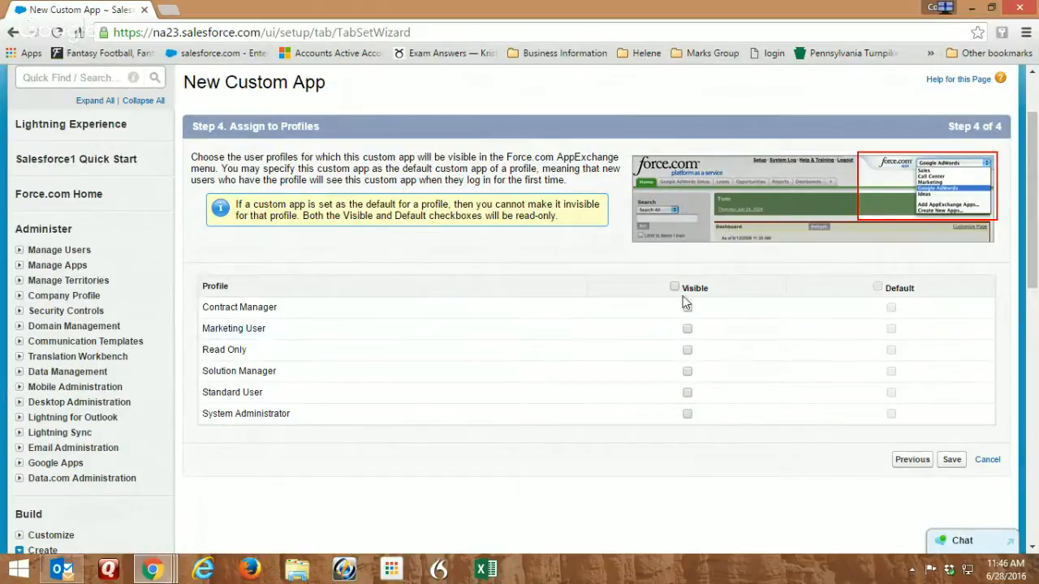
{"action": "left_click", "coordinate": [687, 393]}
{"action": "left_click", "coordinate": [688, 414]}
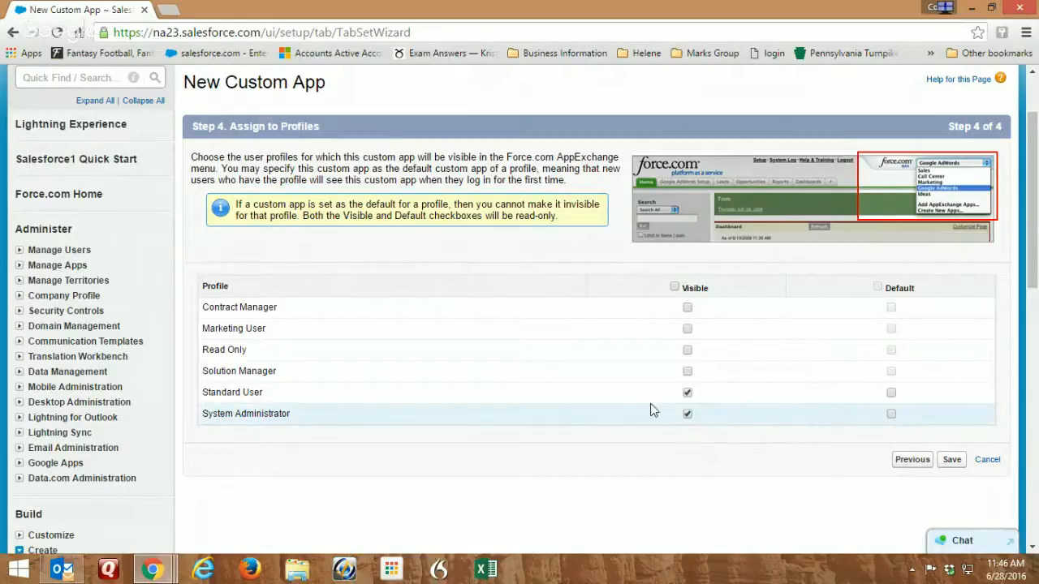
{"action": "left_click", "coordinate": [892, 394]}
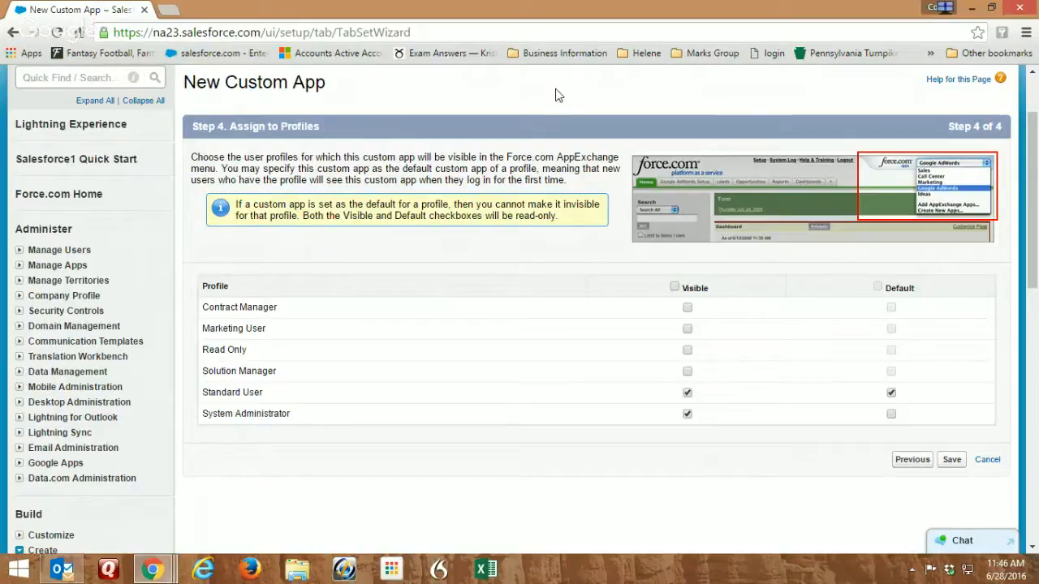
{"action": "left_click", "coordinate": [956, 462]}
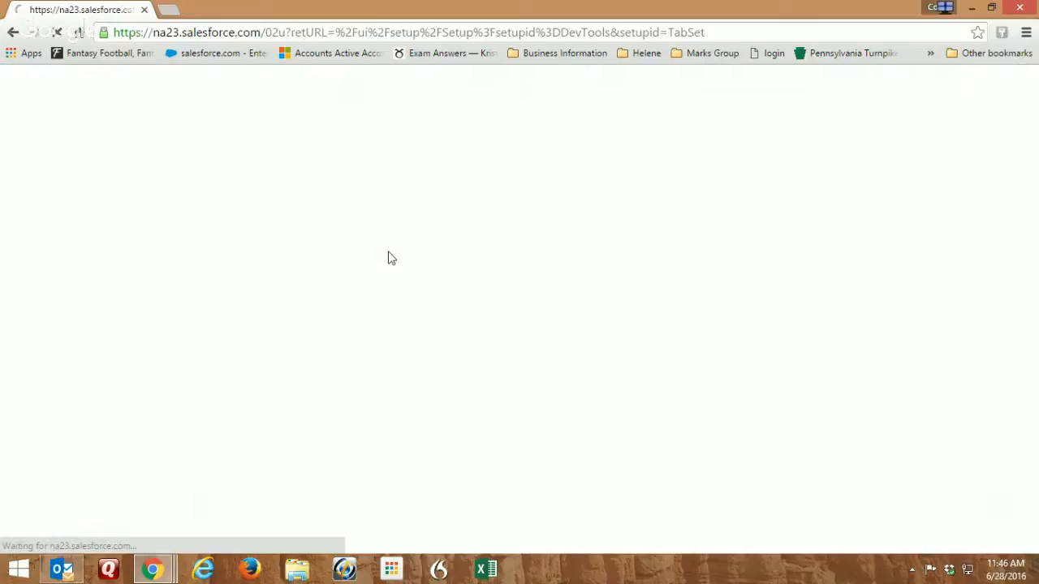
Step: Look through the apps list, open the existing app The Marks Group, and review its logo and included tabs
{"action": "scroll", "coordinate": [373, 221], "scroll_direction": "down", "scroll_amount": 3}
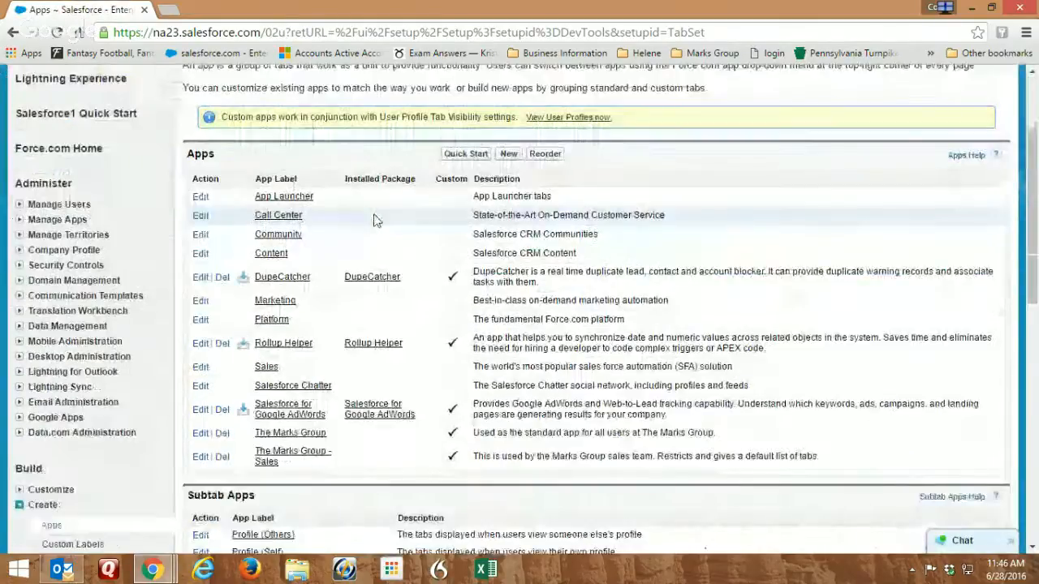
{"action": "scroll", "coordinate": [365, 221], "scroll_direction": "down", "scroll_amount": 3}
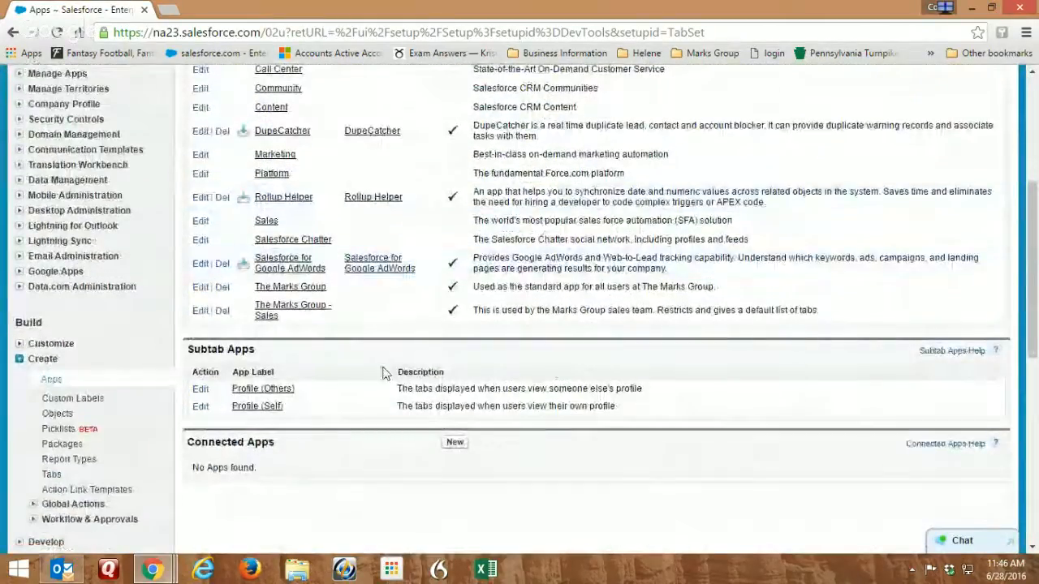
{"action": "scroll", "coordinate": [353, 316], "scroll_direction": "up", "scroll_amount": 2}
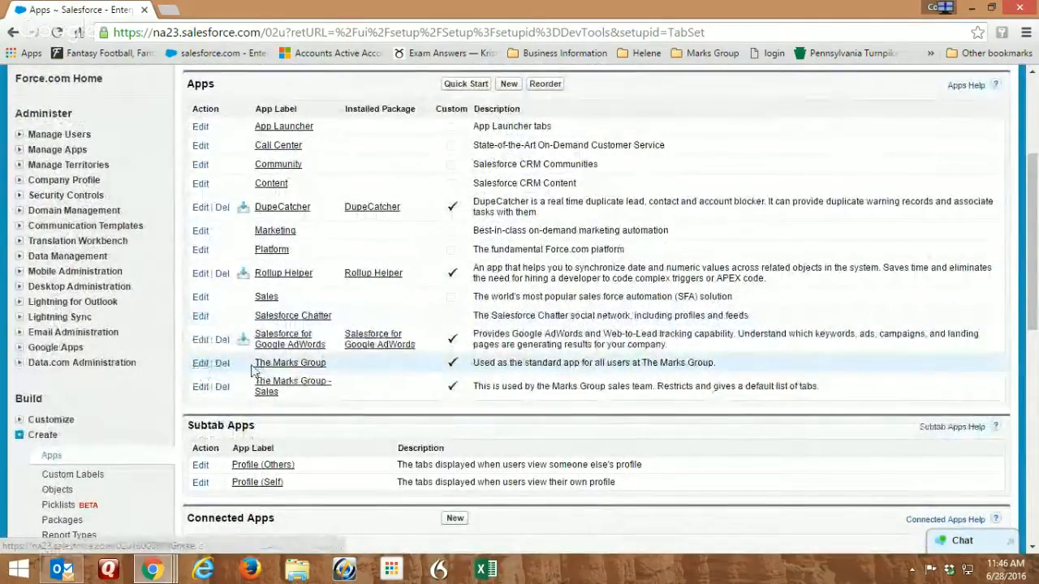
{"action": "left_click", "coordinate": [280, 365]}
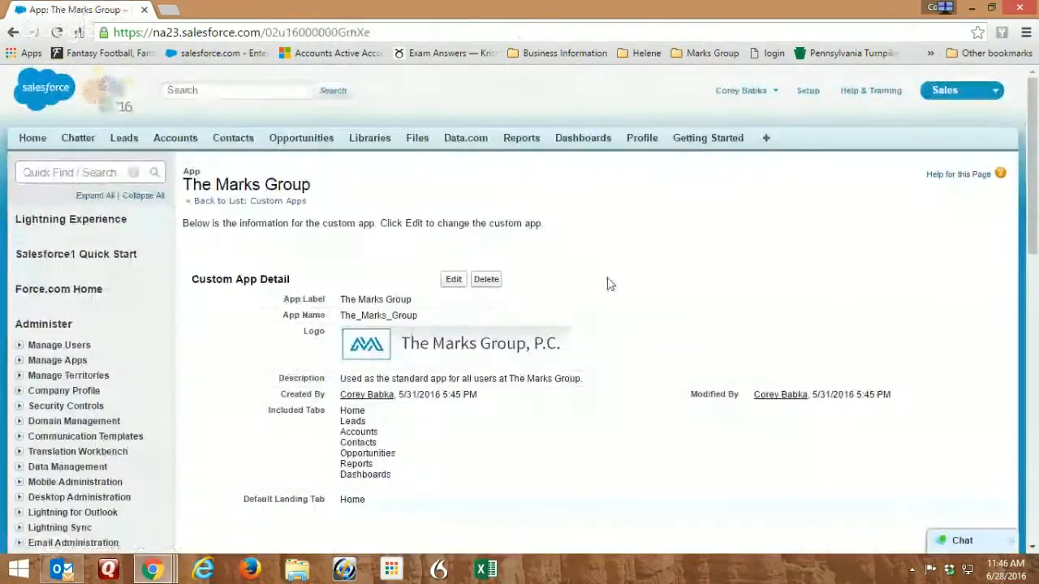
{"action": "scroll", "coordinate": [591, 281], "scroll_direction": "down", "scroll_amount": 3}
{"action": "scroll", "coordinate": [560, 277], "scroll_direction": "up", "scroll_amount": 2}
Step: Edit The Marks Group app to remove visibility for Contract Manager, Marketing User, Read Only, Solution Manager and Standard User, and save it
{"action": "left_click", "coordinate": [453, 185]}
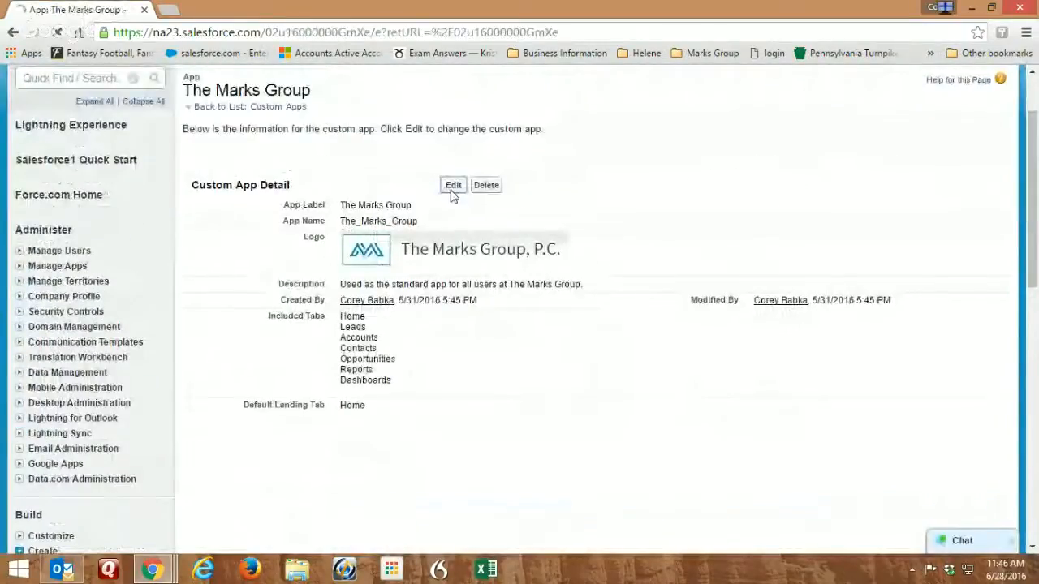
{"action": "scroll", "coordinate": [722, 264], "scroll_direction": "down", "scroll_amount": 2}
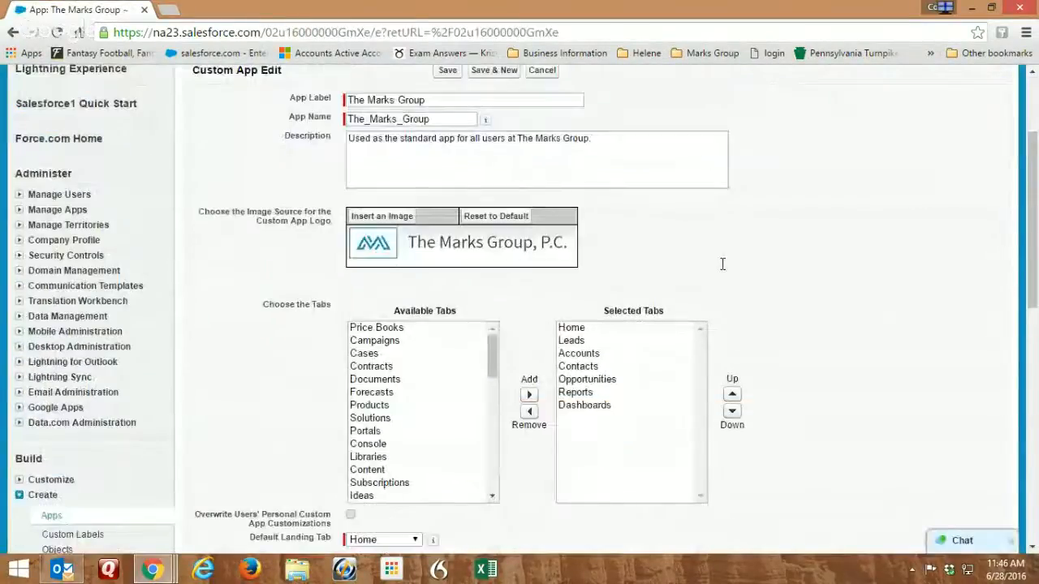
{"action": "scroll", "coordinate": [722, 264], "scroll_direction": "down", "scroll_amount": 4}
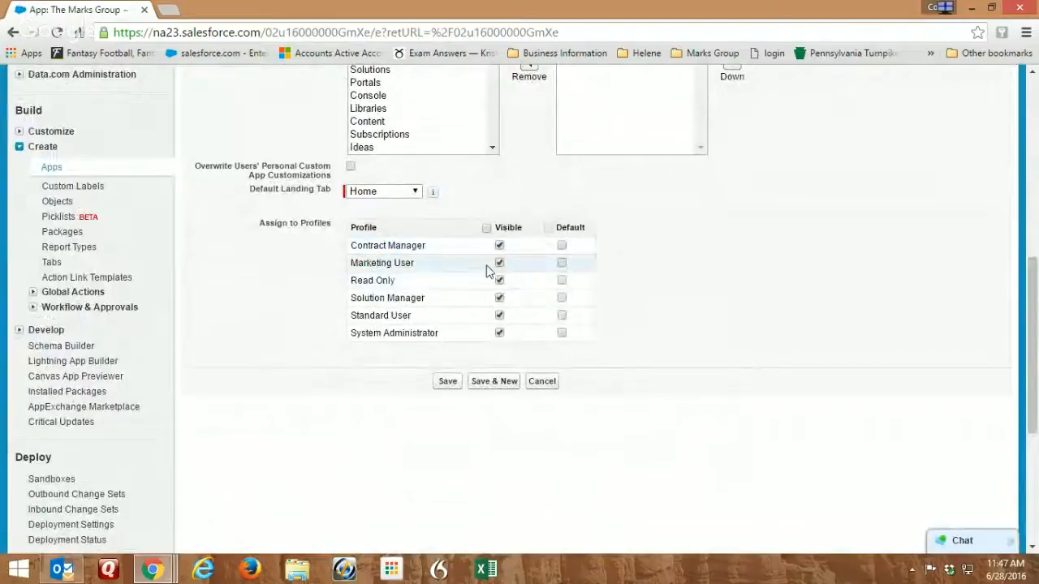
{"action": "left_click", "coordinate": [499, 316]}
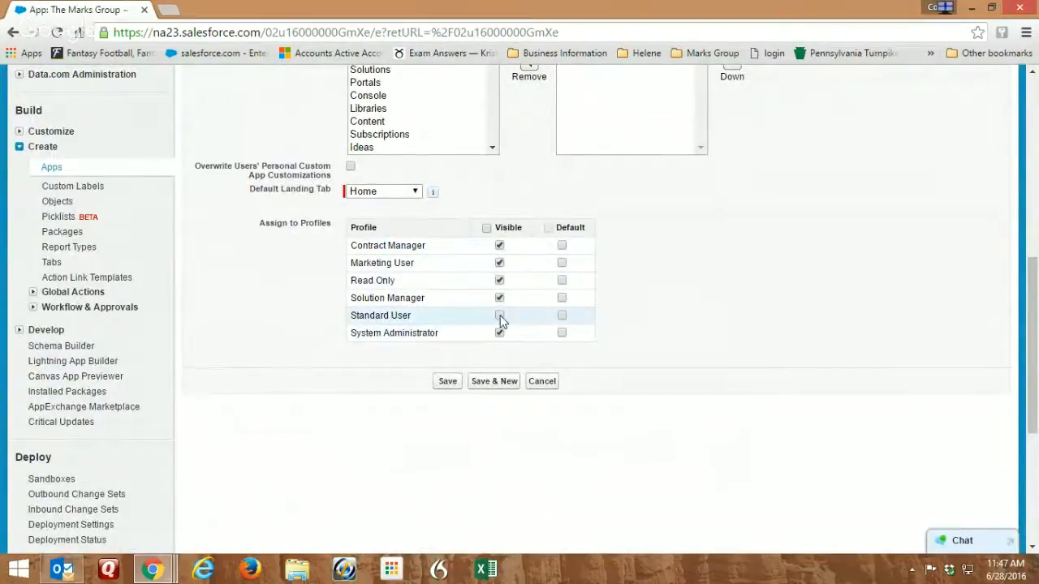
{"action": "left_click", "coordinate": [499, 299]}
{"action": "left_click", "coordinate": [499, 280]}
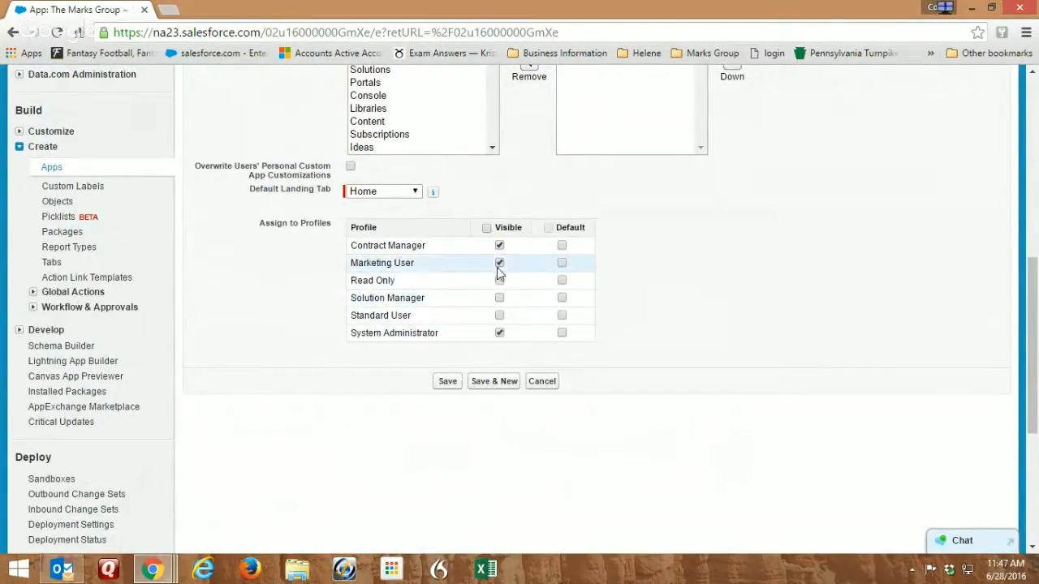
{"action": "left_click", "coordinate": [499, 263]}
{"action": "left_click", "coordinate": [499, 245]}
{"action": "left_click", "coordinate": [448, 381]}
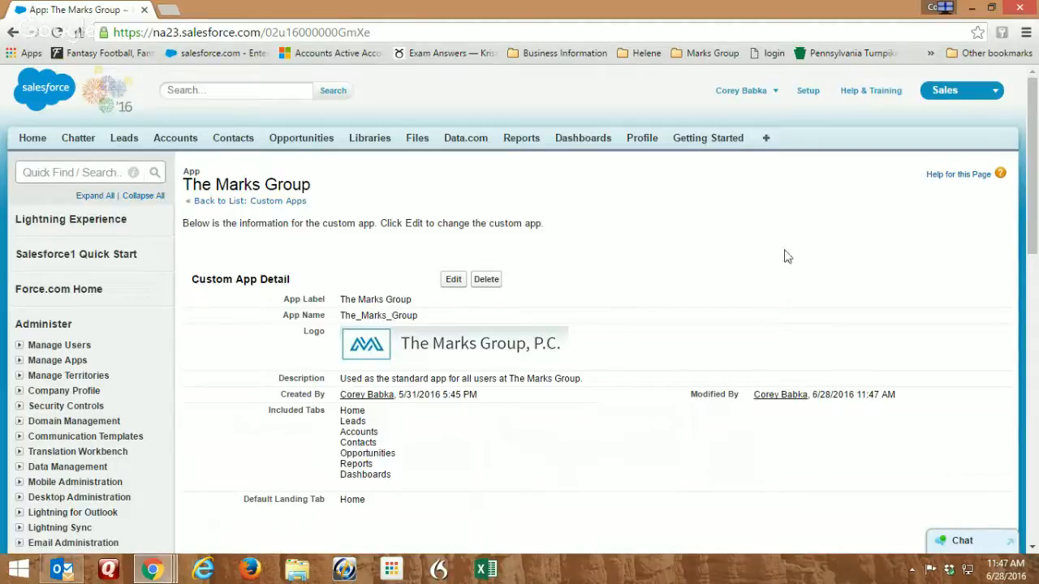
Step: Switch the active app from Sales to The Marks Group - Sales
{"action": "left_click", "coordinate": [948, 93]}
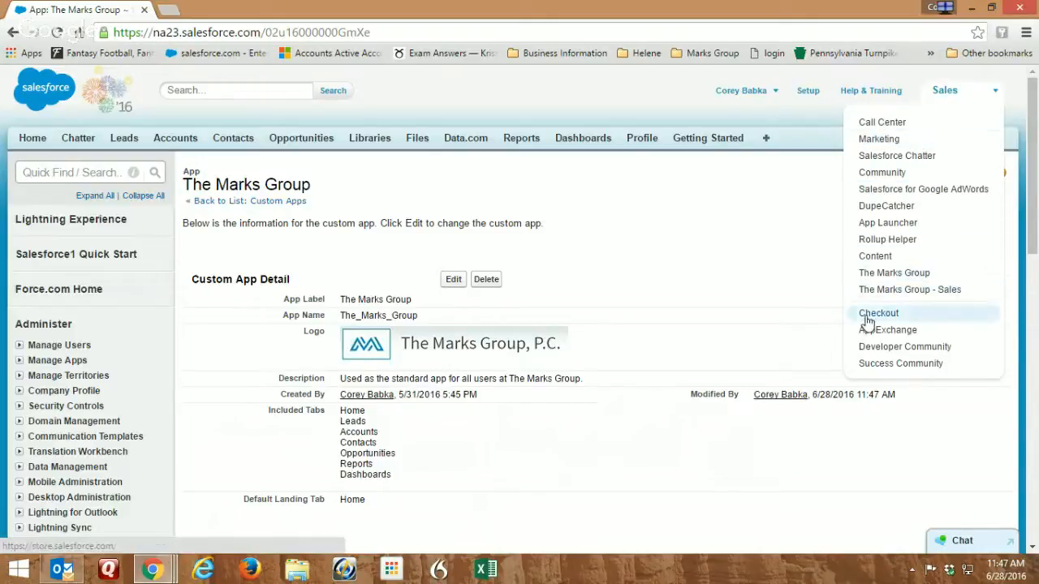
{"action": "left_click", "coordinate": [966, 96]}
{"action": "left_click", "coordinate": [969, 91]}
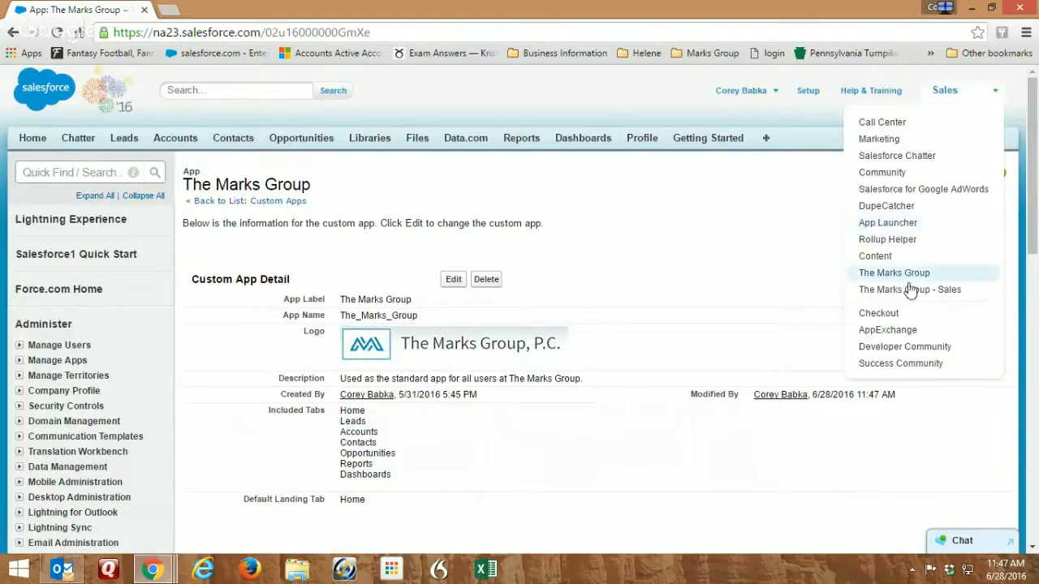
{"action": "left_click", "coordinate": [907, 292]}
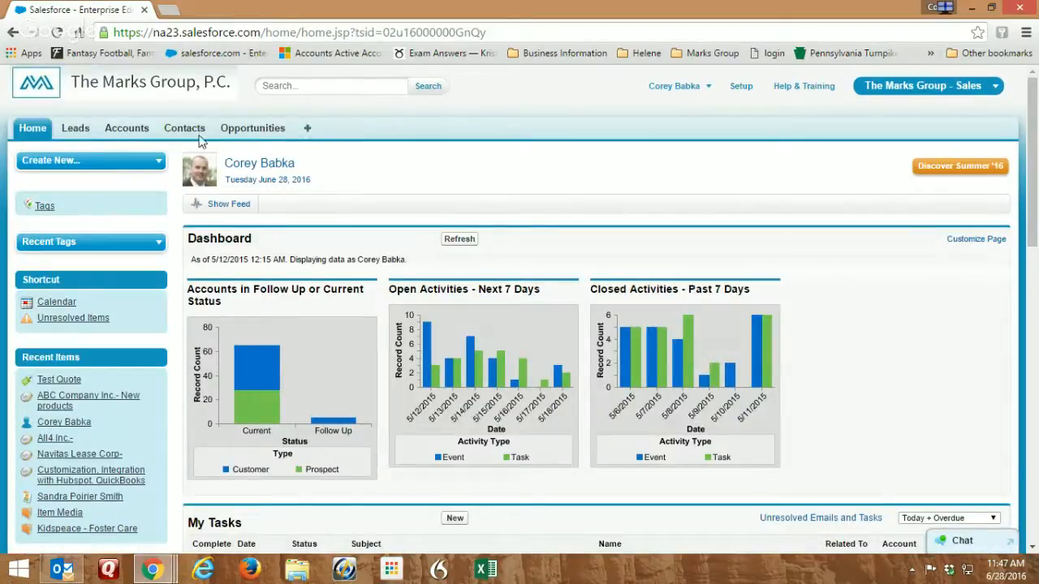
Step: Review the available apps and the full list of tabs, and return to the Home tab
{"action": "left_click", "coordinate": [918, 91]}
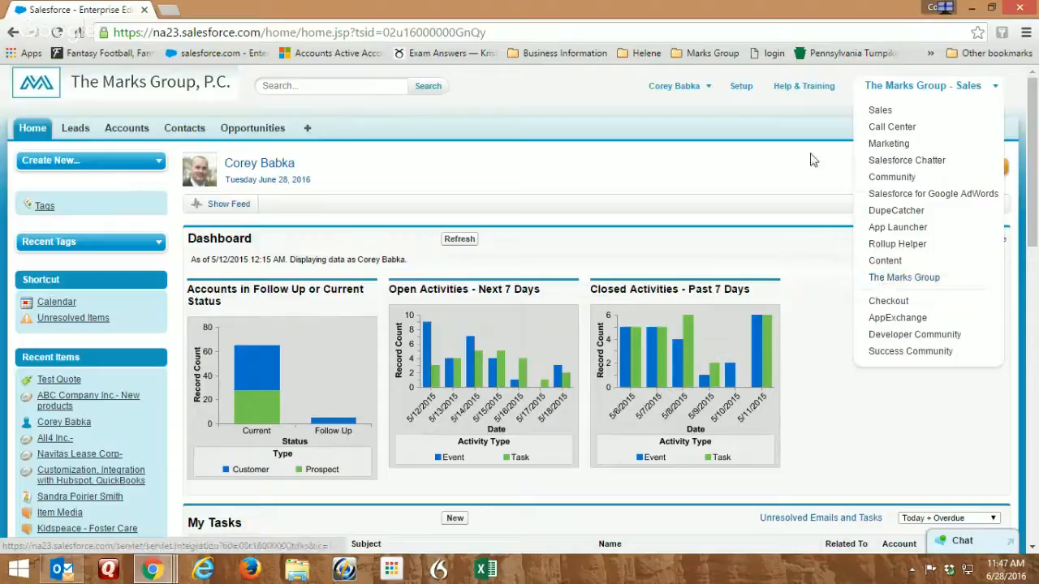
{"action": "left_click", "coordinate": [307, 131]}
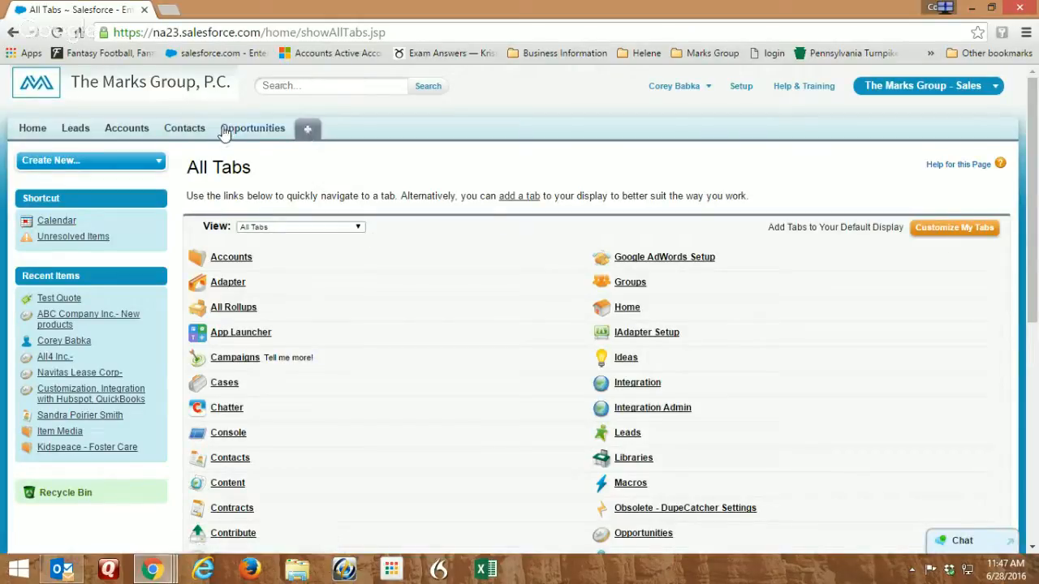
{"action": "left_click", "coordinate": [33, 129]}
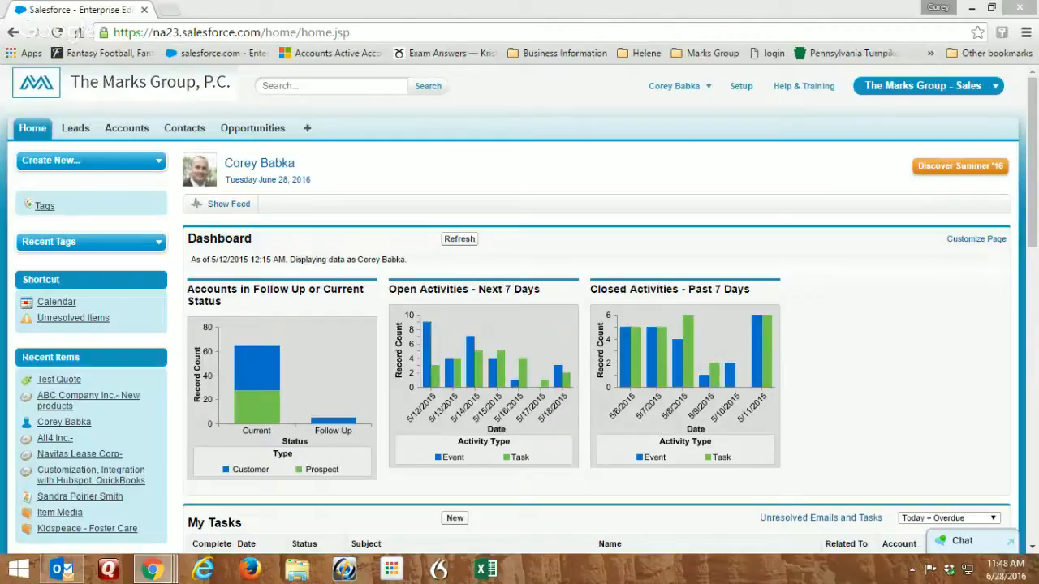
Step: Go to marksgroup.net and open its CRM Blog from the resources
{"action": "left_click", "coordinate": [253, 34]}
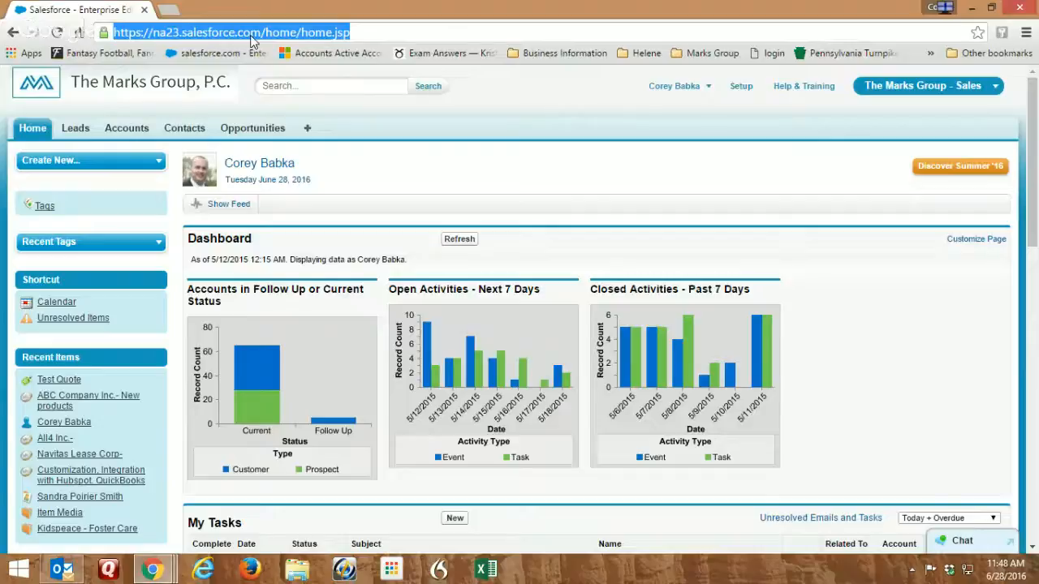
{"action": "type", "text": "marksgroup.net"}
{"action": "key", "text": "Return"}
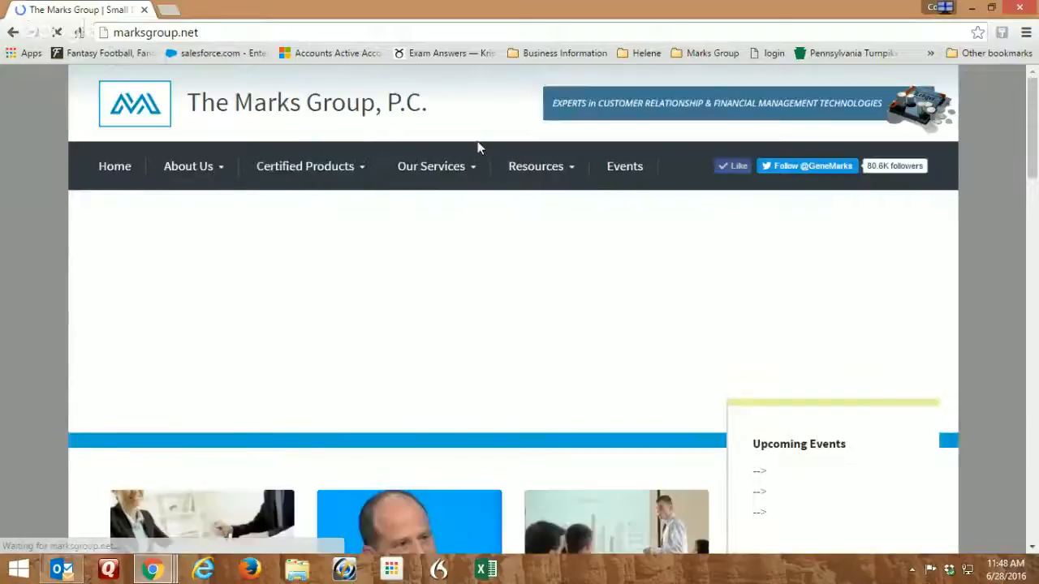
{"action": "mouse_move", "coordinate": [540, 169]}
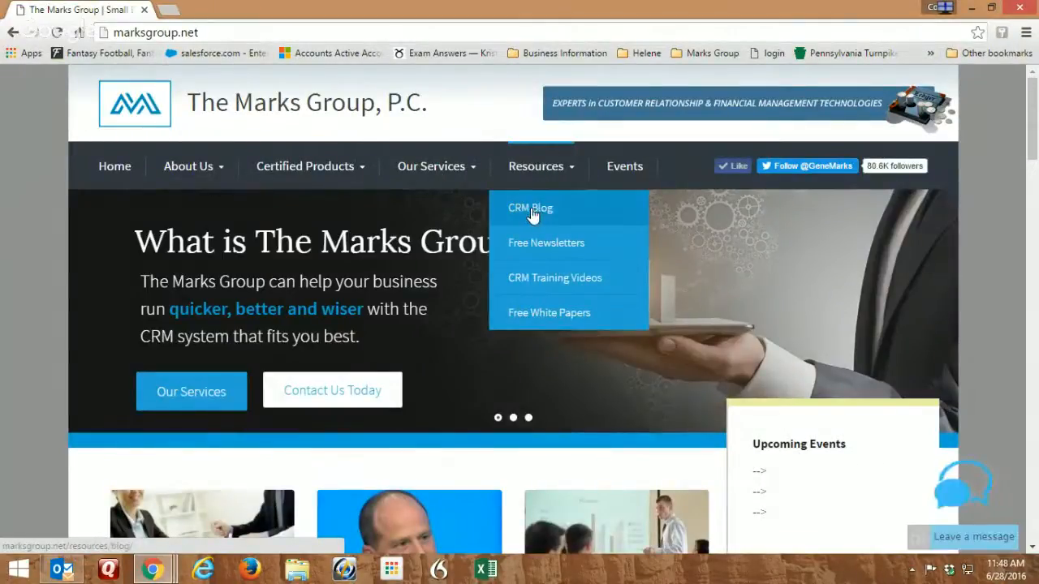
{"action": "left_click", "coordinate": [530, 210]}
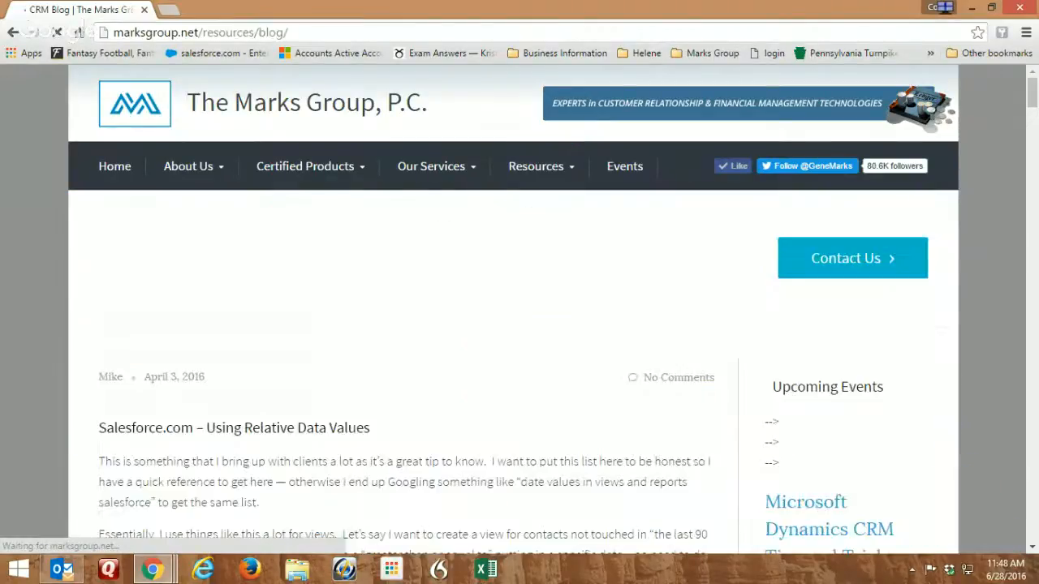
Step: Look through the posts on the CRM Blog page and return to the newest Salesforce.com article
{"action": "scroll", "coordinate": [223, 373], "scroll_direction": "down", "scroll_amount": 3}
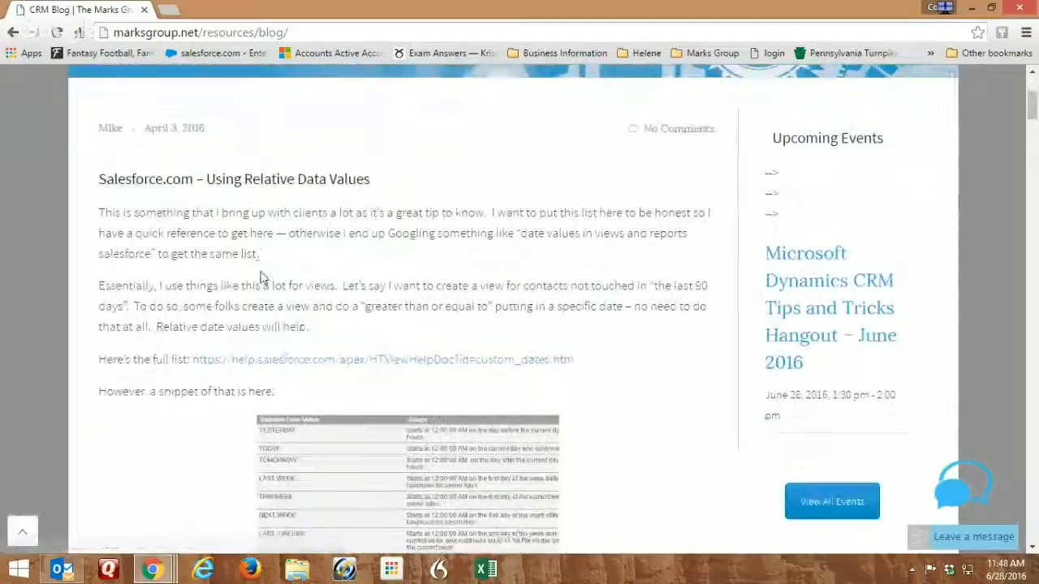
{"action": "scroll", "coordinate": [280, 250], "scroll_direction": "down", "scroll_amount": 2}
{"action": "scroll", "coordinate": [273, 267], "scroll_direction": "up", "scroll_amount": 2}
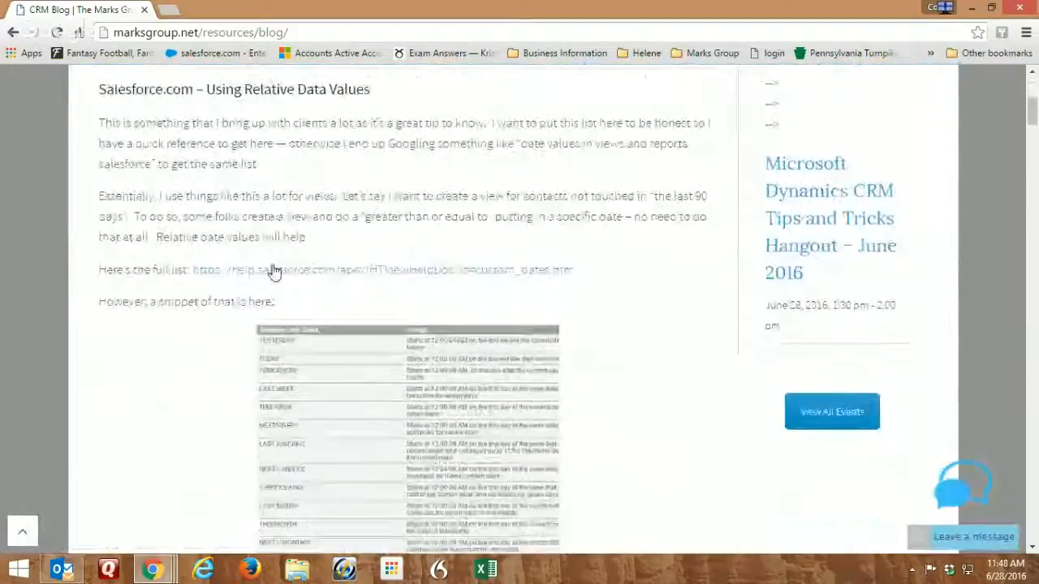
{"action": "scroll", "coordinate": [268, 259], "scroll_direction": "down", "scroll_amount": 6}
{"action": "scroll", "coordinate": [243, 282], "scroll_direction": "down", "scroll_amount": 4}
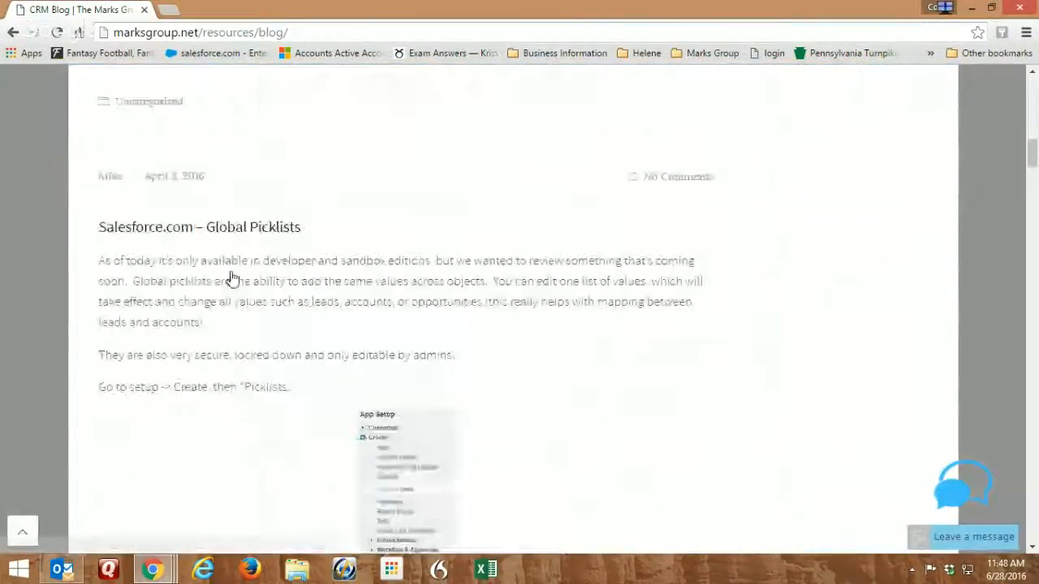
{"action": "scroll", "coordinate": [300, 294], "scroll_direction": "down", "scroll_amount": 7}
{"action": "scroll", "coordinate": [284, 290], "scroll_direction": "down", "scroll_amount": 15}
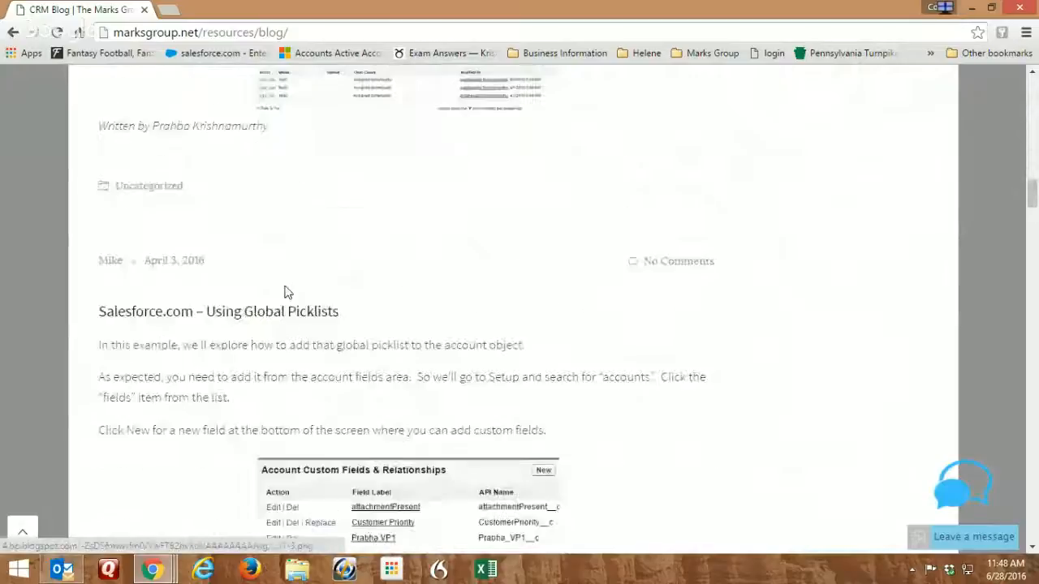
{"action": "scroll", "coordinate": [274, 289], "scroll_direction": "down", "scroll_amount": 12}
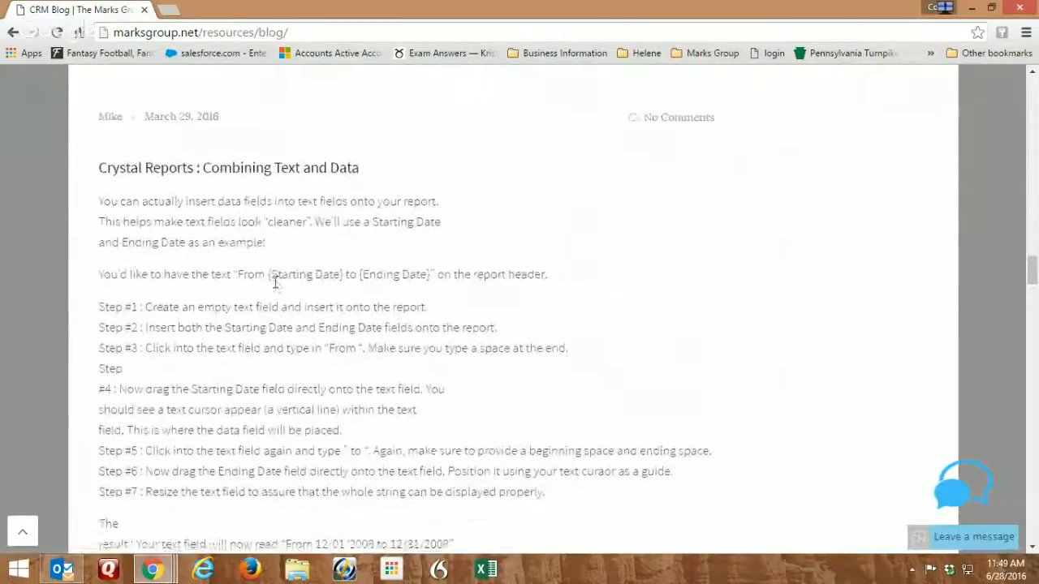
{"action": "scroll", "coordinate": [274, 289], "scroll_direction": "down", "scroll_amount": 15}
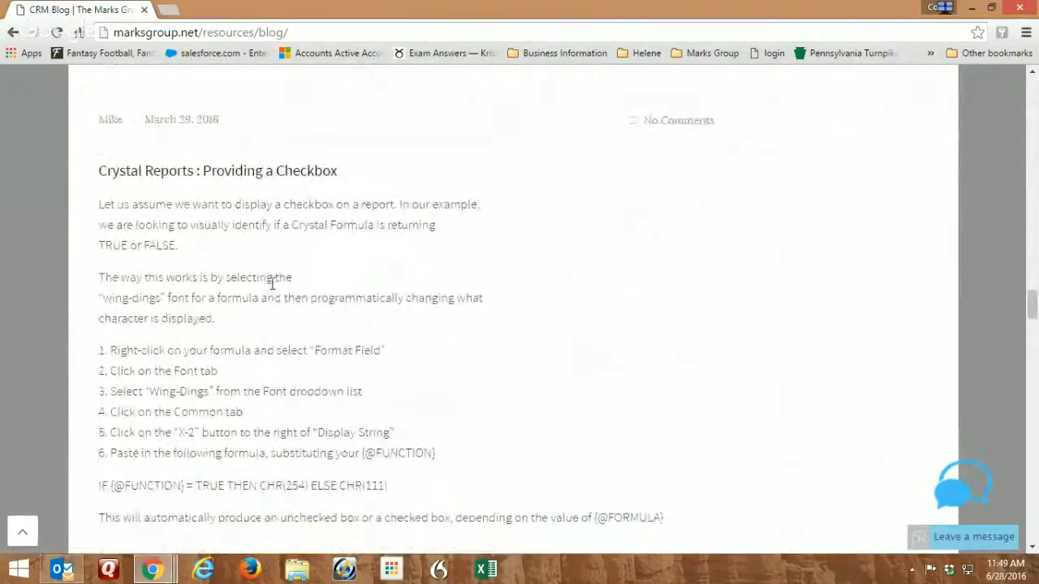
{"action": "scroll", "coordinate": [267, 285], "scroll_direction": "down", "scroll_amount": 15}
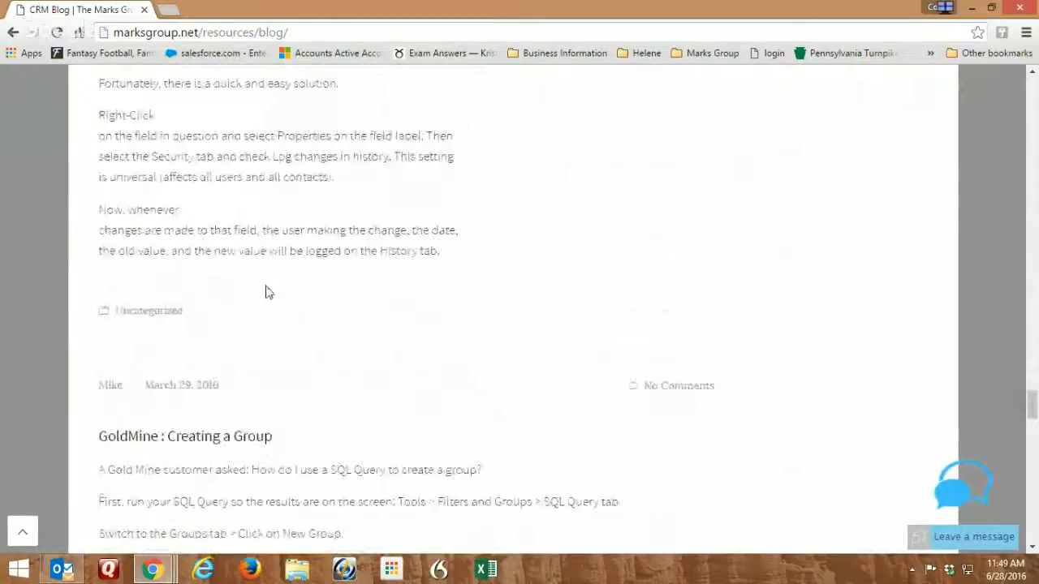
{"action": "scroll", "coordinate": [267, 294], "scroll_direction": "down", "scroll_amount": 4}
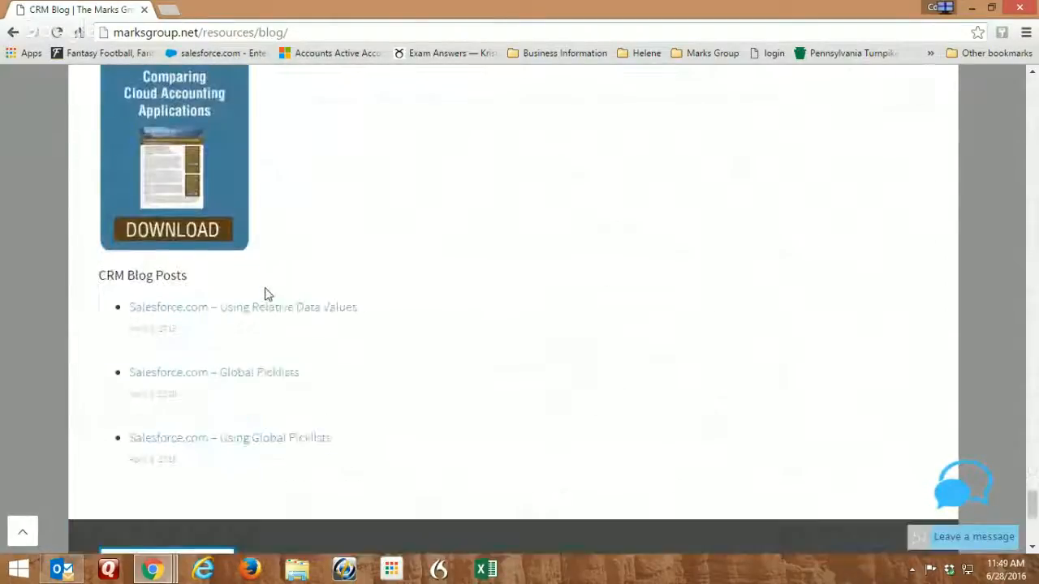
{"action": "scroll", "coordinate": [269, 297], "scroll_direction": "up", "scroll_amount": 20}
{"action": "scroll", "coordinate": [267, 300], "scroll_direction": "up", "scroll_amount": 20}
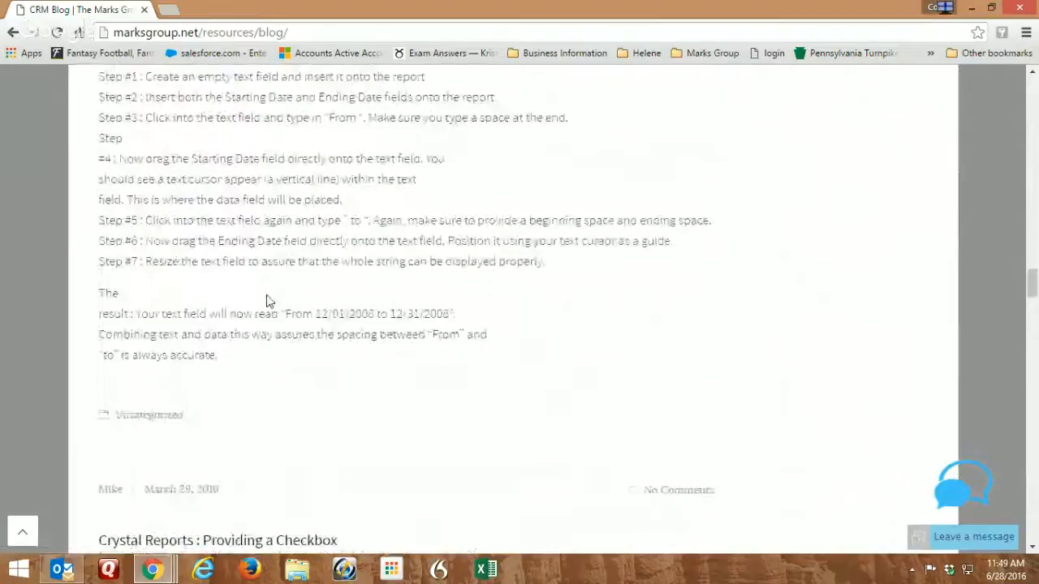
{"action": "scroll", "coordinate": [264, 301], "scroll_direction": "up", "scroll_amount": 10}
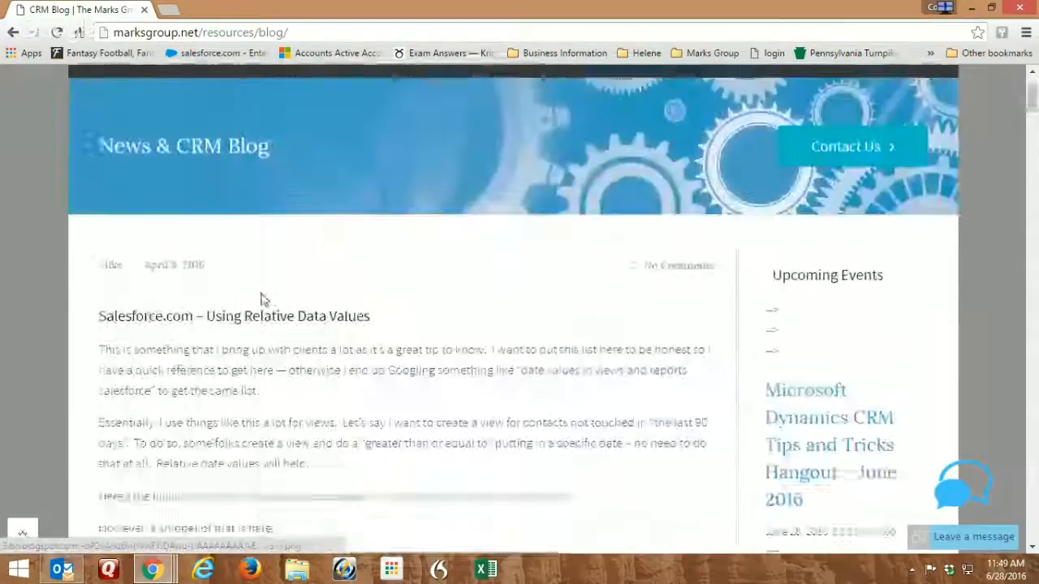
{"action": "scroll", "coordinate": [469, 344], "scroll_direction": "up", "scroll_amount": 1}
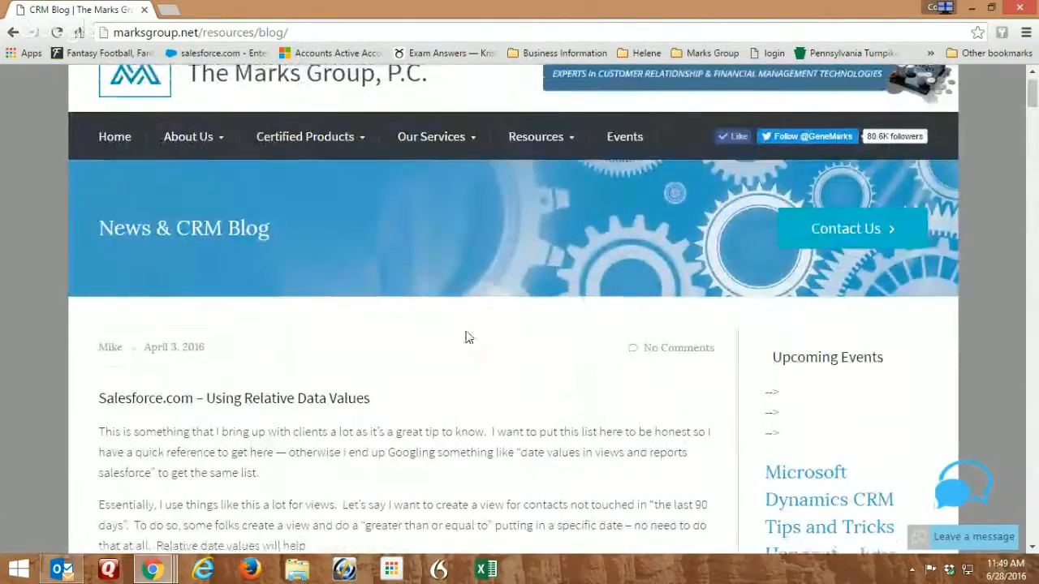
{"action": "scroll", "coordinate": [463, 336], "scroll_direction": "down", "scroll_amount": 5}
{"action": "scroll", "coordinate": [445, 326], "scroll_direction": "up", "scroll_amount": 2}
{"action": "scroll", "coordinate": [445, 325], "scroll_direction": "up", "scroll_amount": 3}
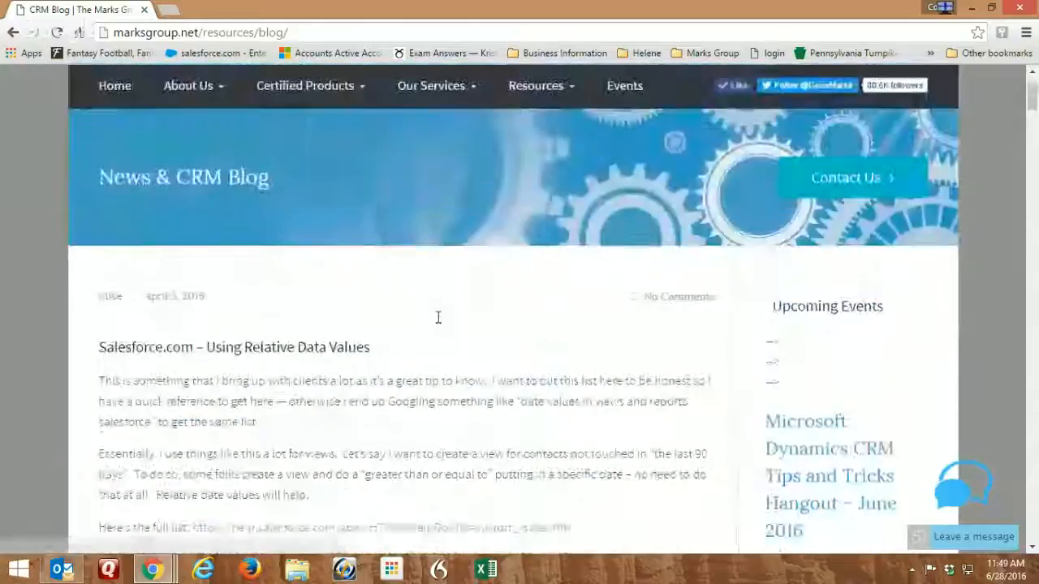